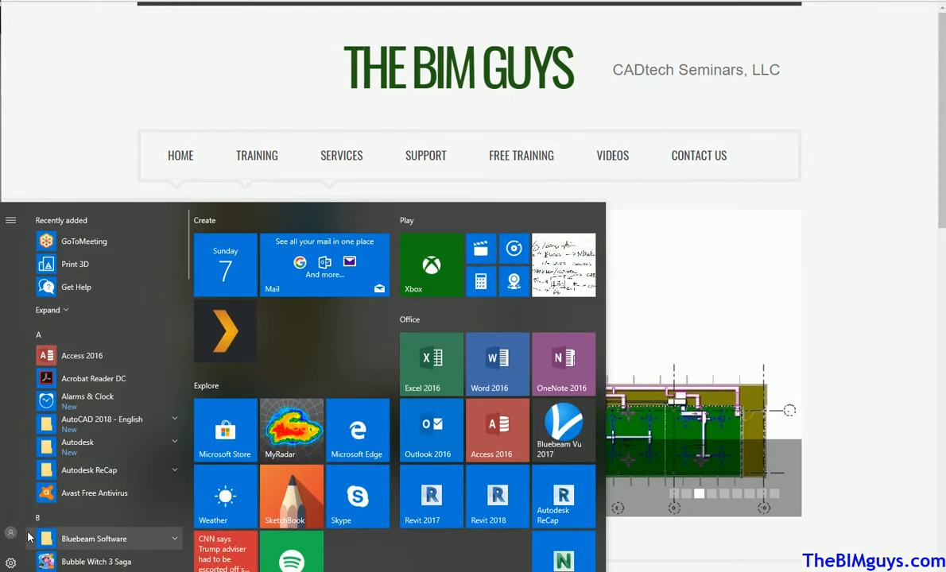
Launch Freedom 2018 from the Autodesk program group.
{"action": "left_click", "coordinate": [157, 453]}
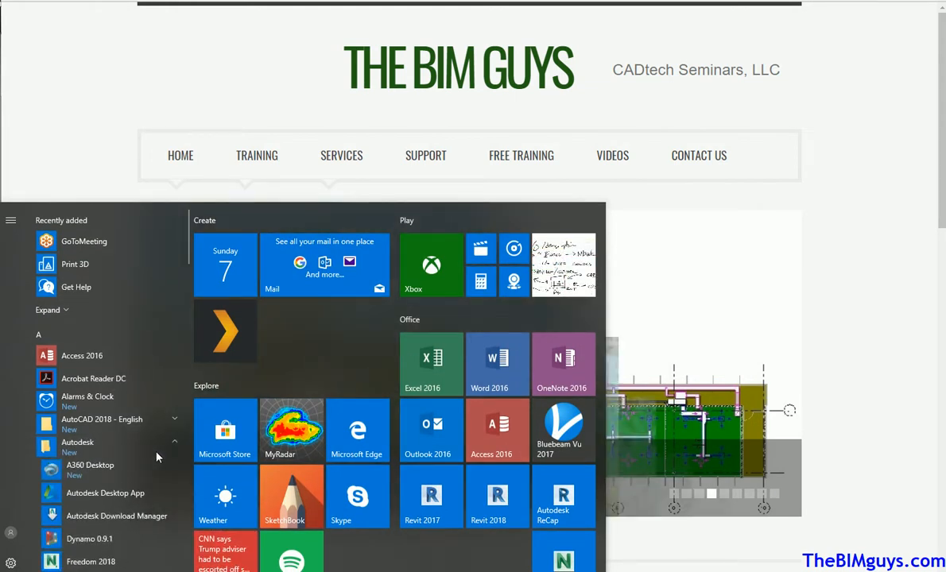
{"action": "scroll", "coordinate": [157, 452], "scroll_direction": "down", "scroll_amount": 1}
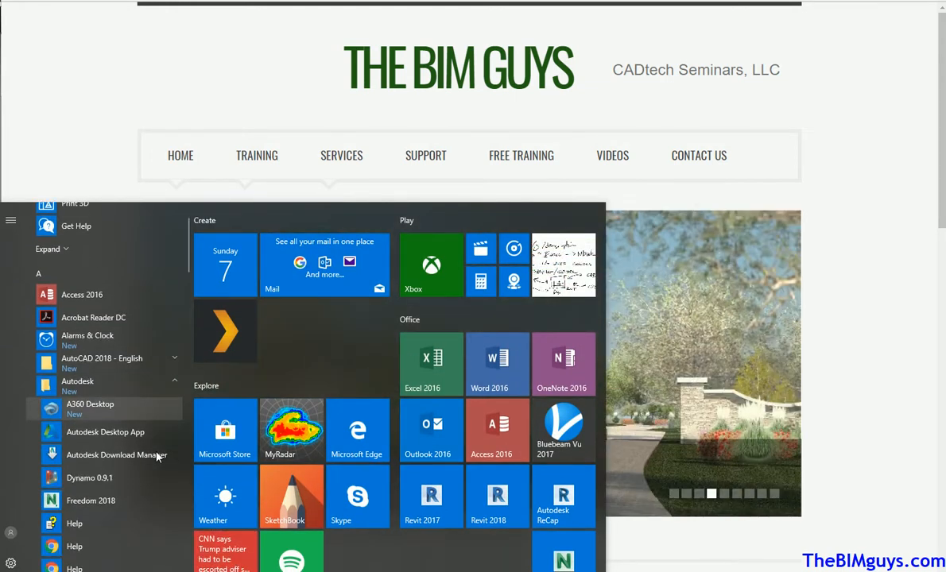
{"action": "left_click", "coordinate": [131, 504]}
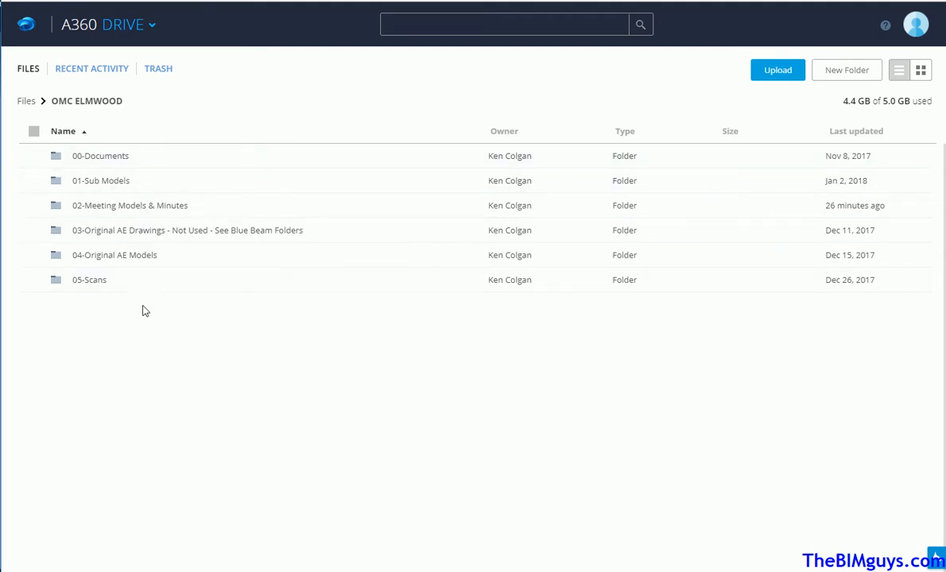
In A360 Drive, open the 02-Meeting Models & Minutes folder and review the file actions for OMC-ESMOI-2017-1-05-CM.nwd.
{"action": "left_click", "coordinate": [136, 208]}
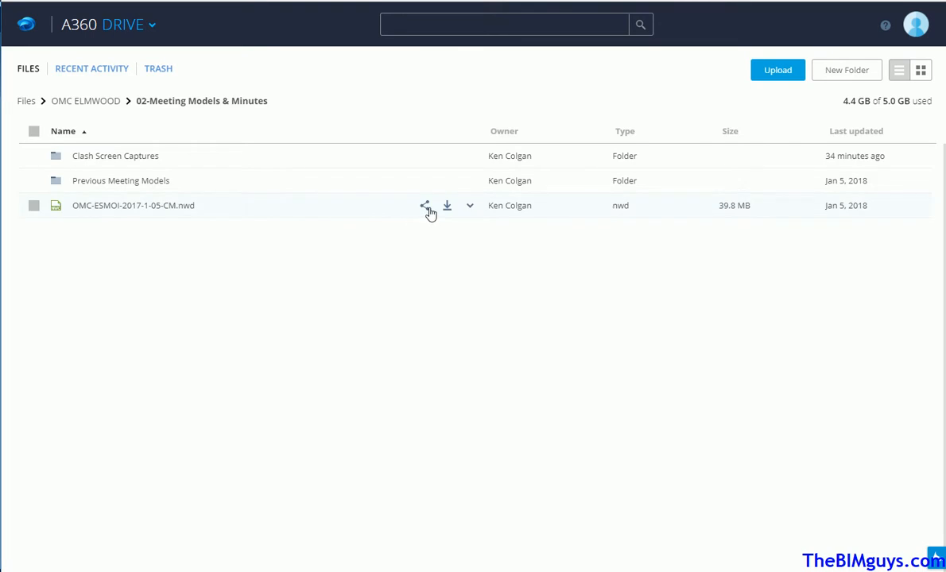
{"action": "left_click", "coordinate": [469, 207]}
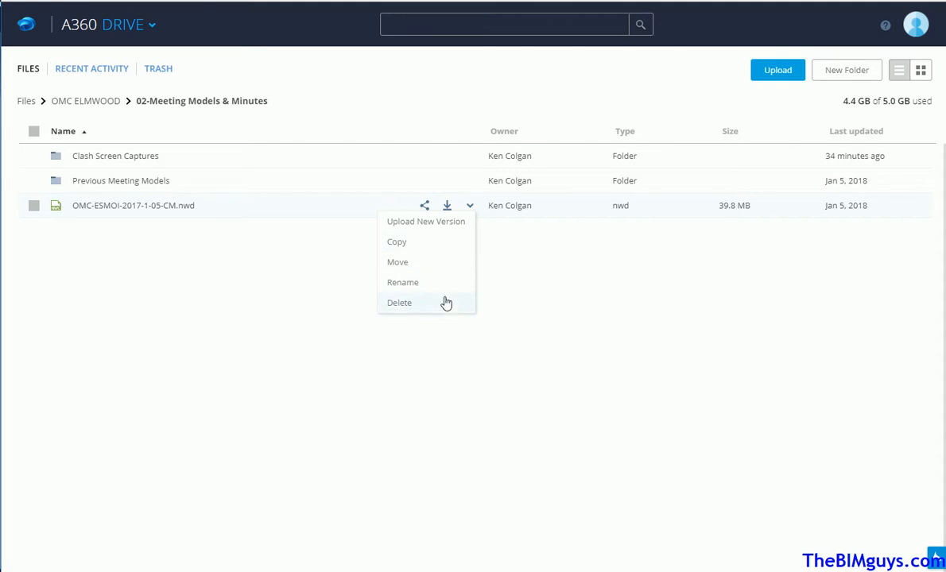
{"action": "left_click", "coordinate": [471, 208]}
{"action": "left_click", "coordinate": [470, 209]}
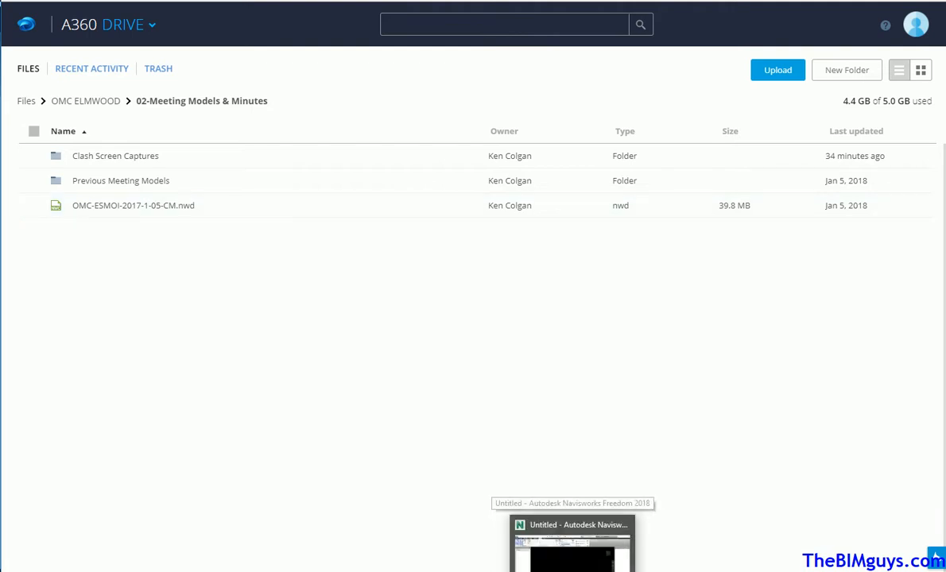
Switch to Navisworks Freedom 2018 and check which windows are enabled for display.
{"action": "left_click", "coordinate": [572, 568]}
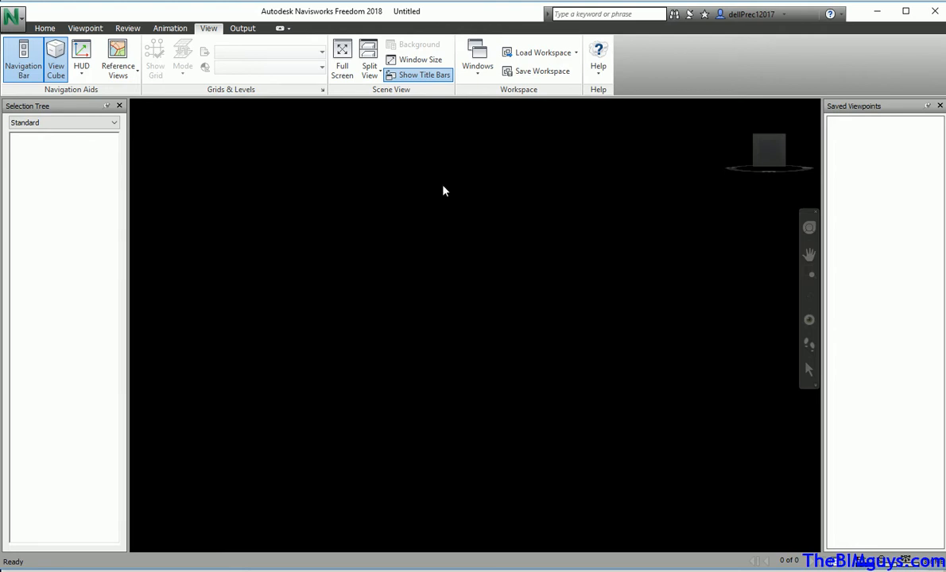
{"action": "left_click", "coordinate": [478, 76]}
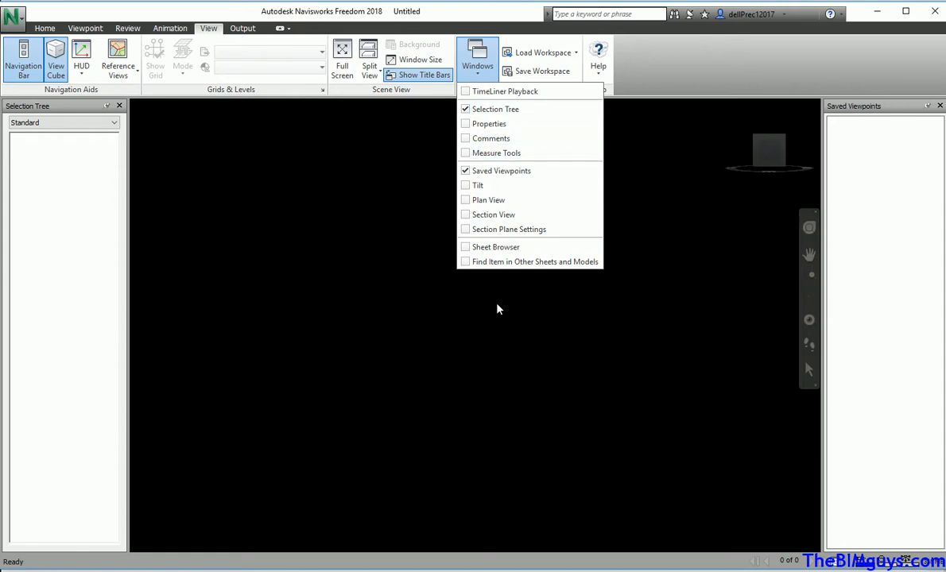
{"action": "left_click", "coordinate": [511, 479]}
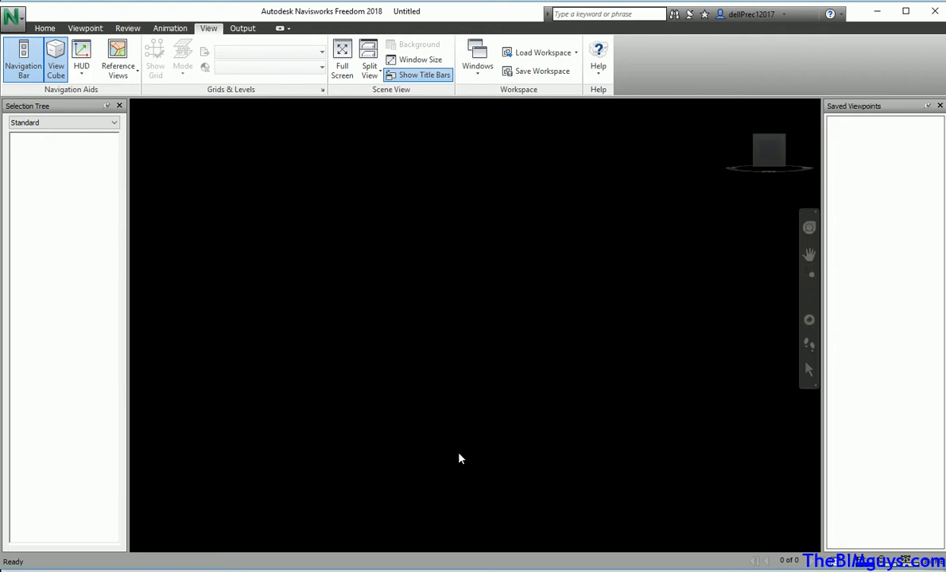
Open the model OMC-ESMOI-2017-1-05-CM.nwd from the Navisworks folder.
{"action": "left_click", "coordinate": [14, 16]}
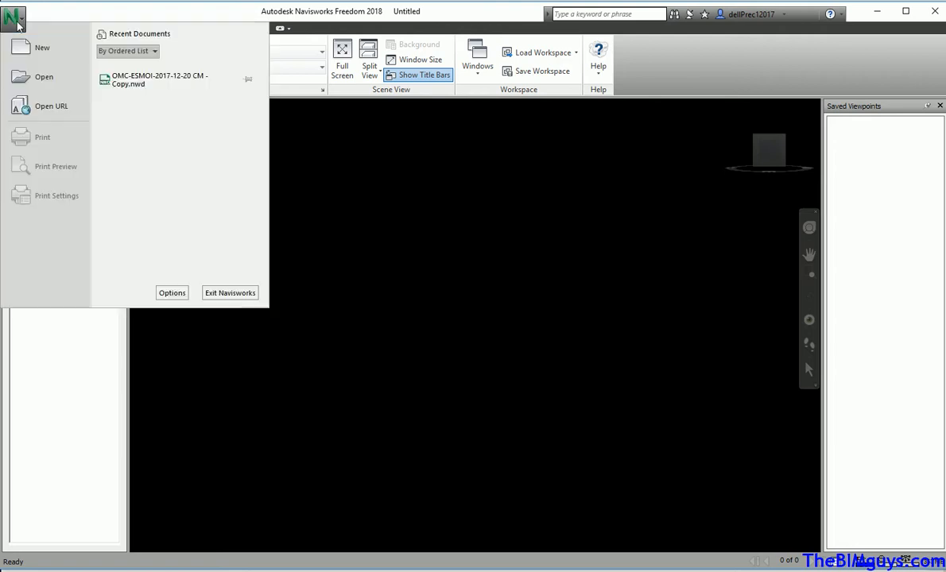
{"action": "left_click", "coordinate": [43, 80]}
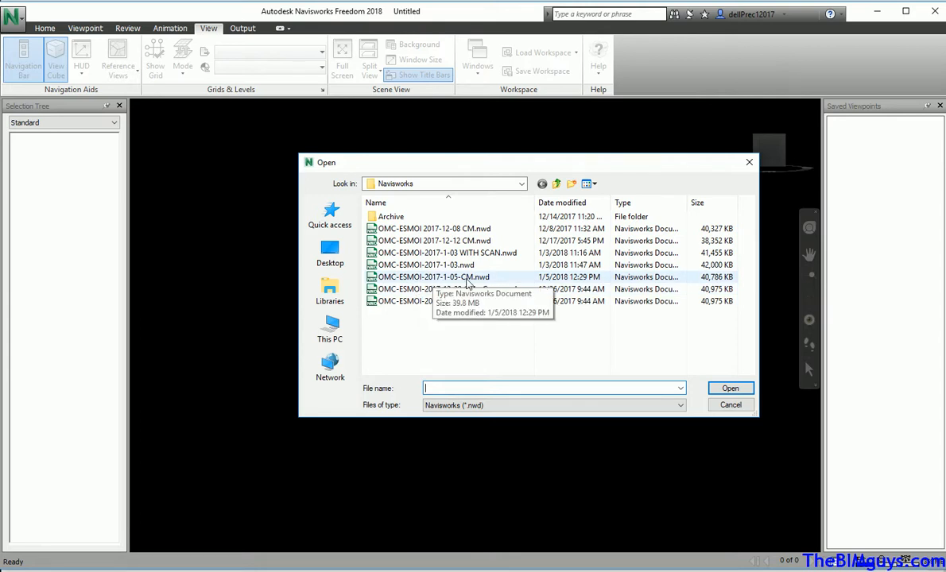
{"action": "left_click", "coordinate": [471, 279]}
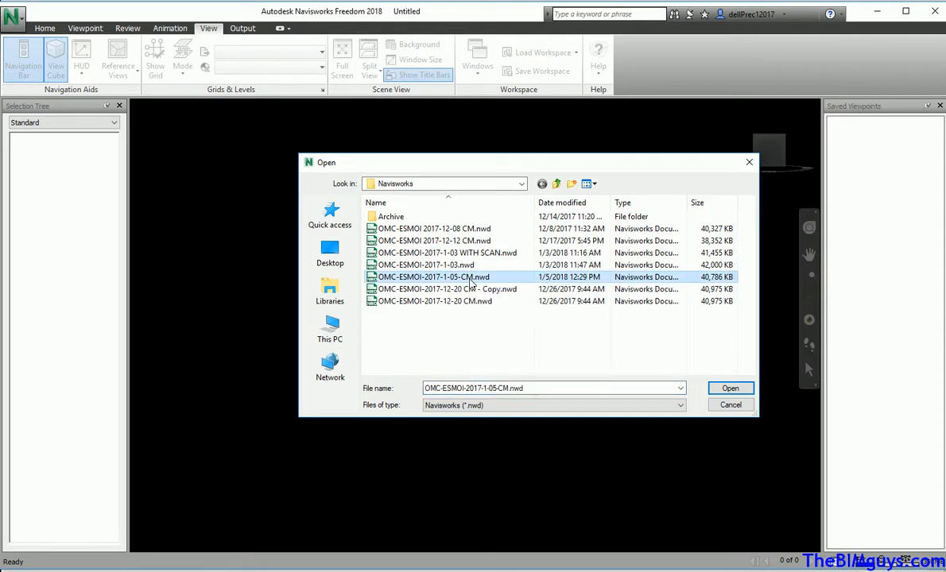
{"action": "left_click", "coordinate": [730, 388]}
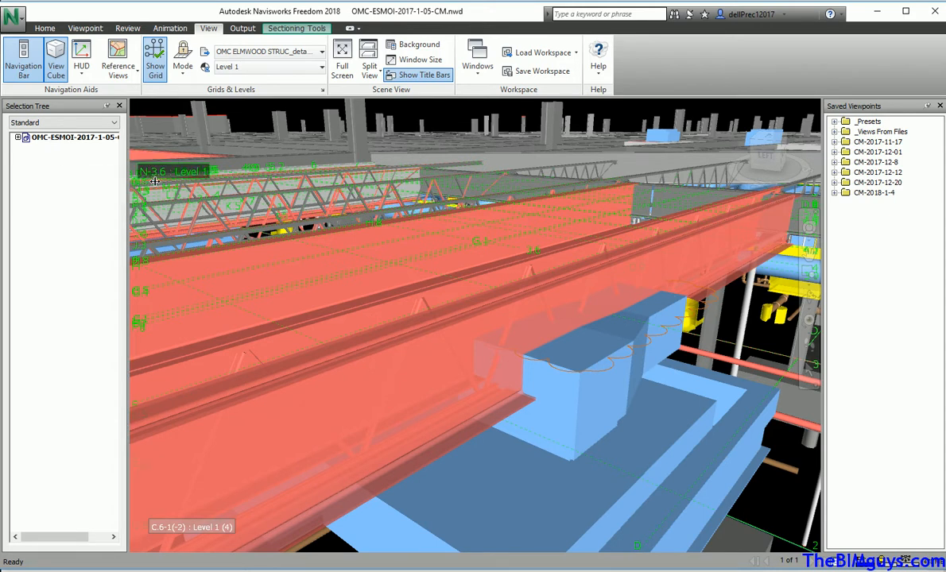
Widen the Selection Tree and expand OMC-ESMOI-2017-1-05-CM.nwd to list its component models.
{"action": "left_click_drag", "start_coordinate": [127, 159], "coordinate": [152, 155]}
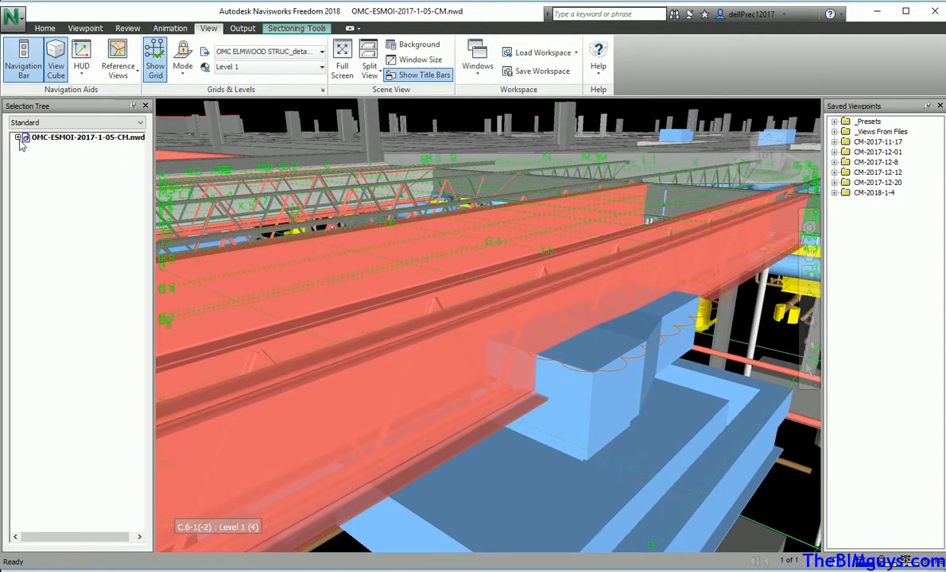
{"action": "left_click", "coordinate": [17, 137]}
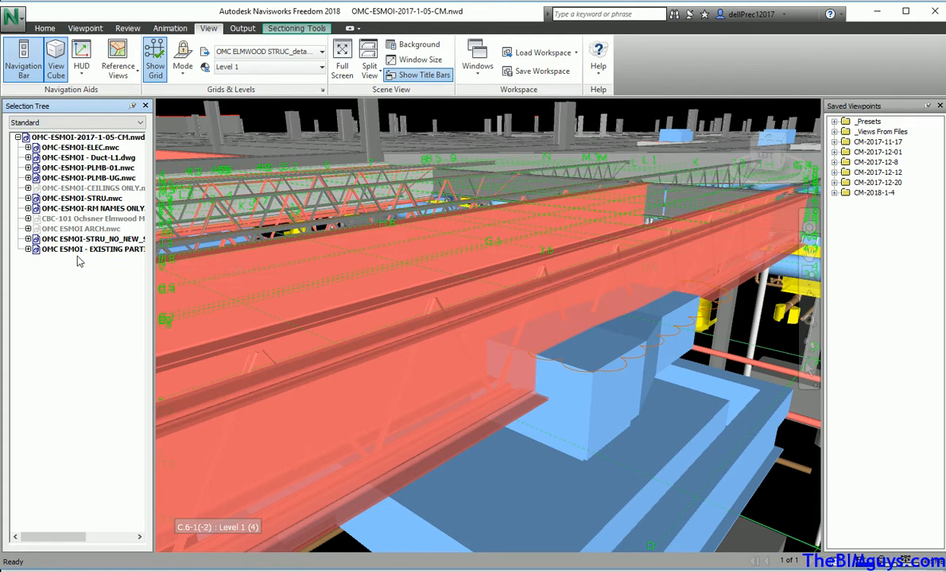
Unhide the OMC-ESMOI-CEILINGS ONLY.nwc model, hide it again, and clear the selection.
{"action": "left_click", "coordinate": [68, 189]}
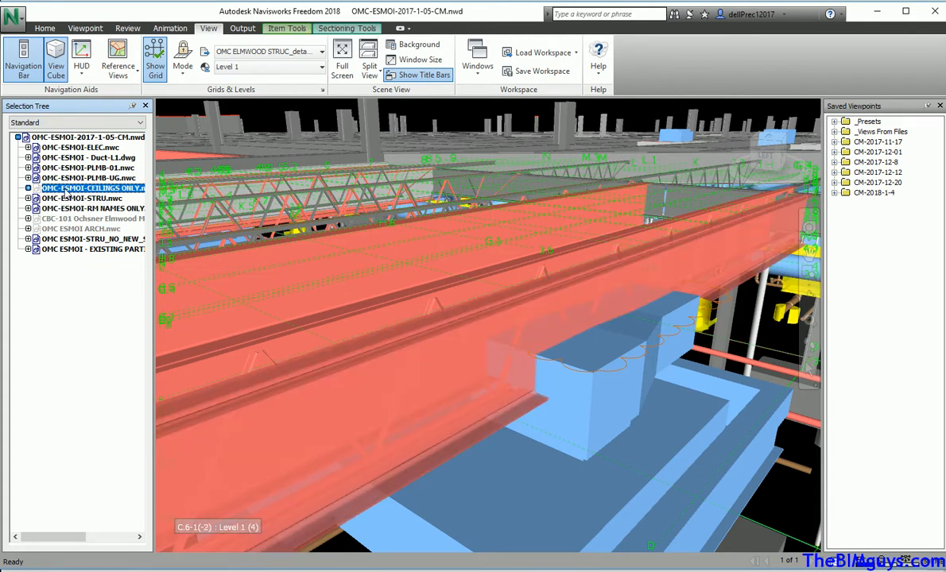
{"action": "right_click", "coordinate": [68, 193]}
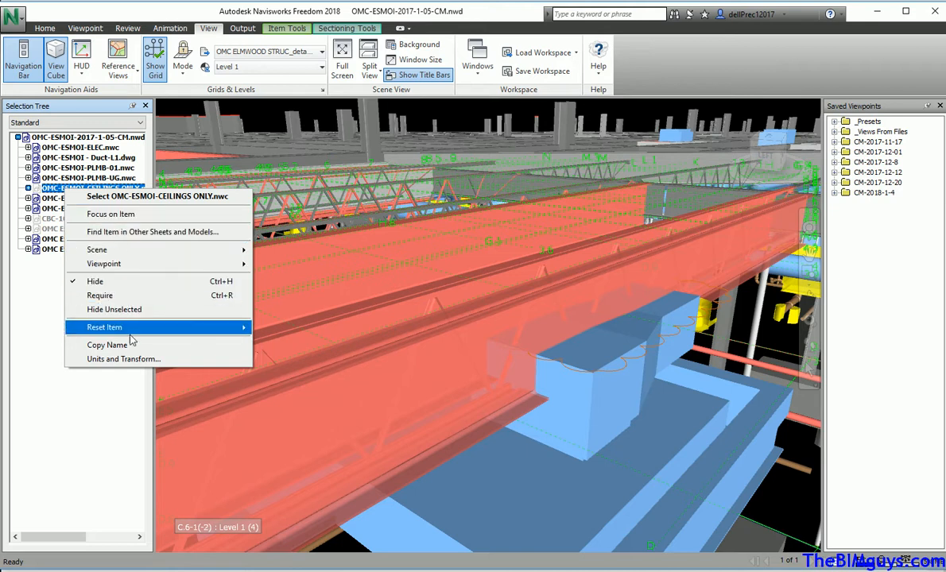
{"action": "left_click", "coordinate": [110, 286]}
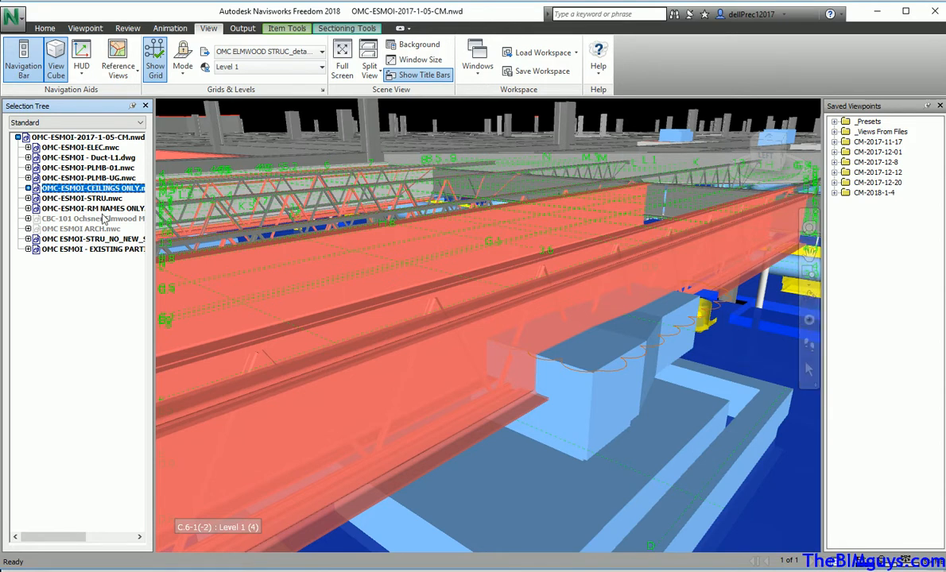
{"action": "right_click", "coordinate": [89, 190]}
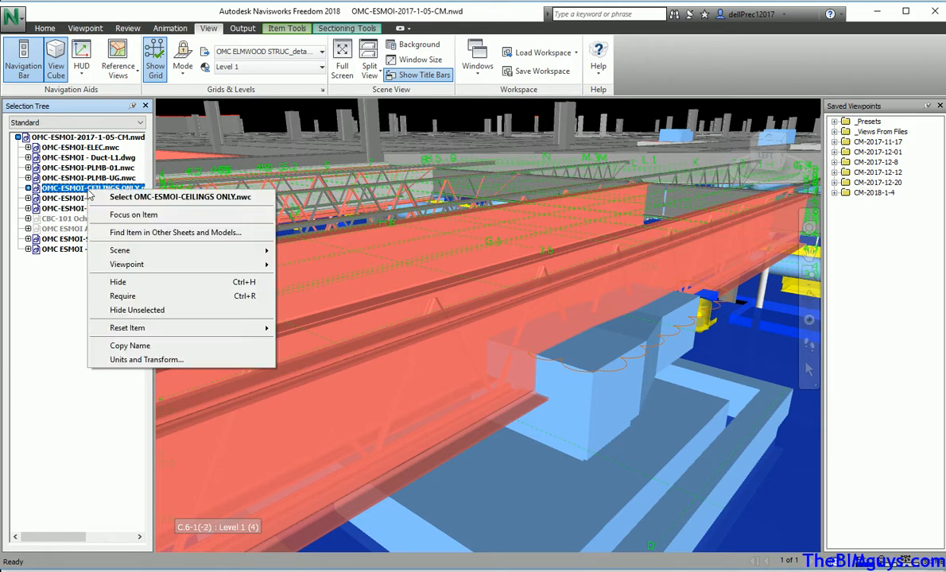
{"action": "left_click", "coordinate": [94, 283]}
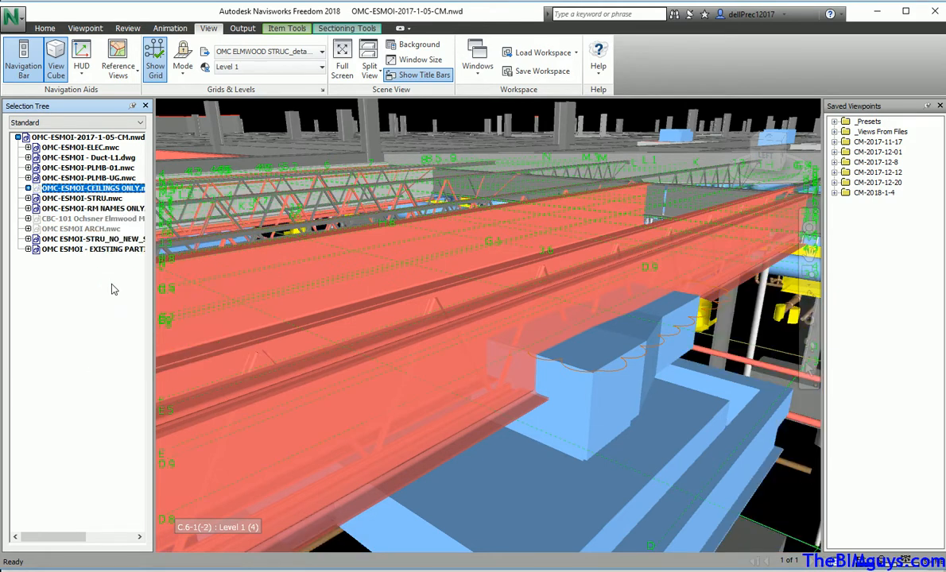
{"action": "left_click", "coordinate": [83, 310]}
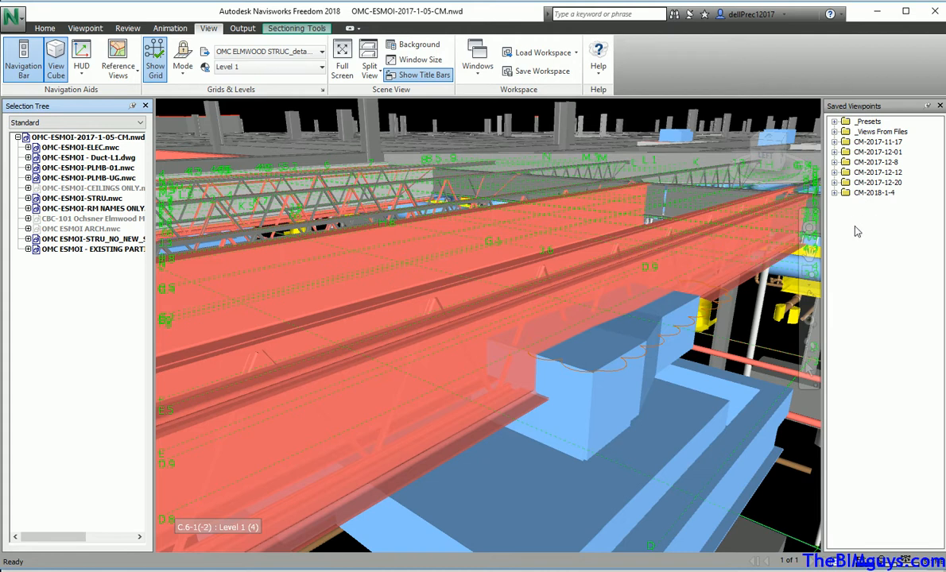
Expand the CM-2018-1-4 saved viewpoints, widen their list, and go to viewpoint A-DT-014-CLASHES -BB REVIEW.
{"action": "left_click", "coordinate": [834, 193]}
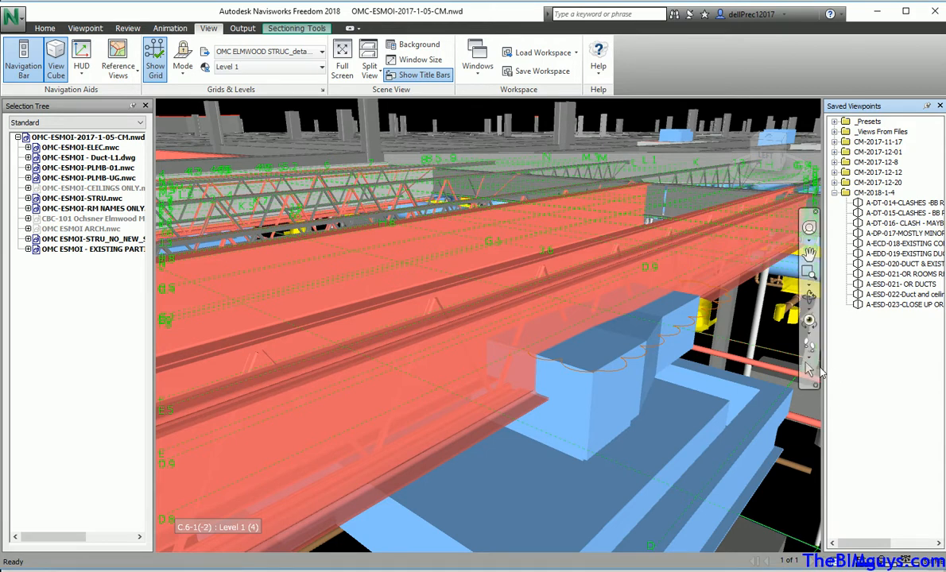
{"action": "left_click_drag", "start_coordinate": [777, 373], "coordinate": [776, 373]}
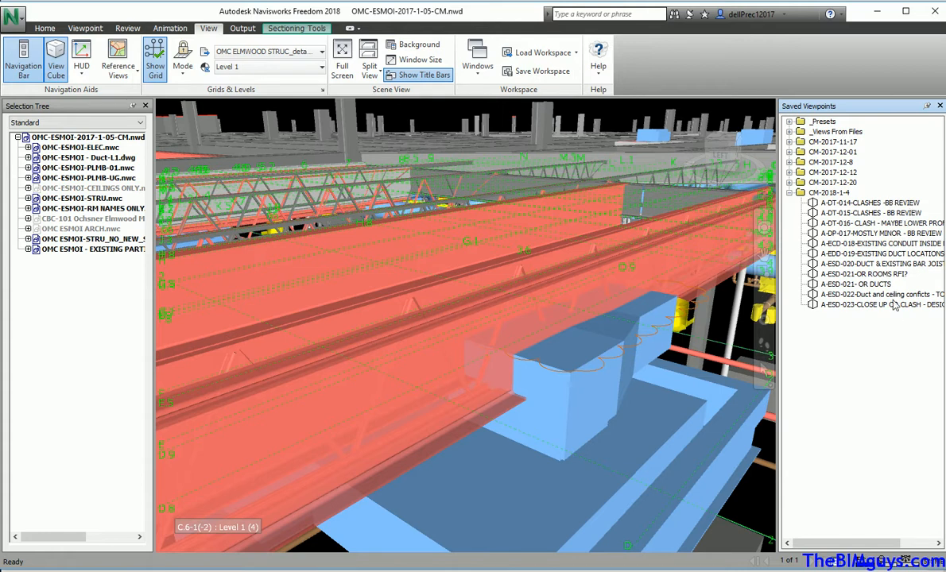
{"action": "left_click", "coordinate": [874, 203]}
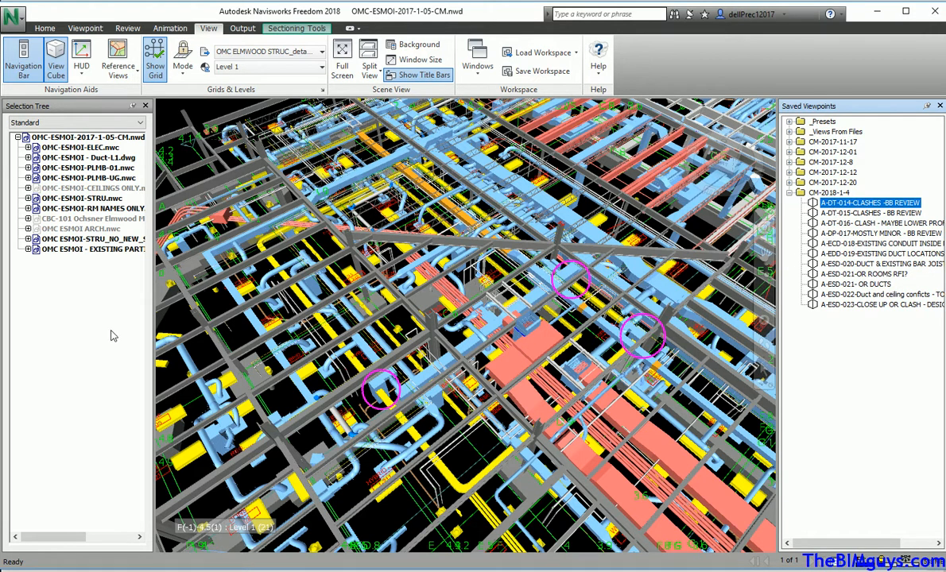
Hide the plumbing models OMC-ESMOI-PLMB-01.nwc and OMC-ESMOI-PLMB-UG.nwc.
{"action": "left_click", "coordinate": [85, 169]}
{"action": "right_click", "coordinate": [85, 168]}
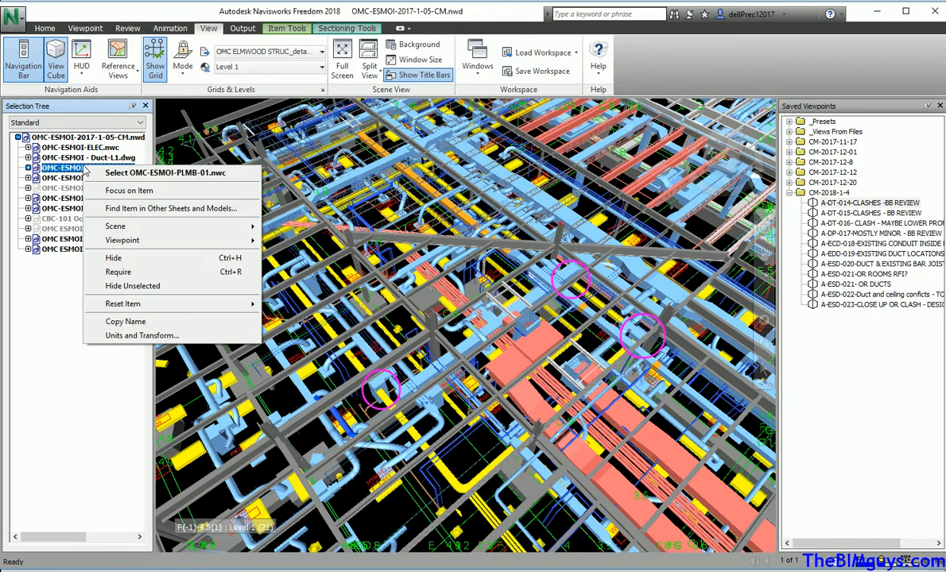
{"action": "left_click", "coordinate": [114, 256]}
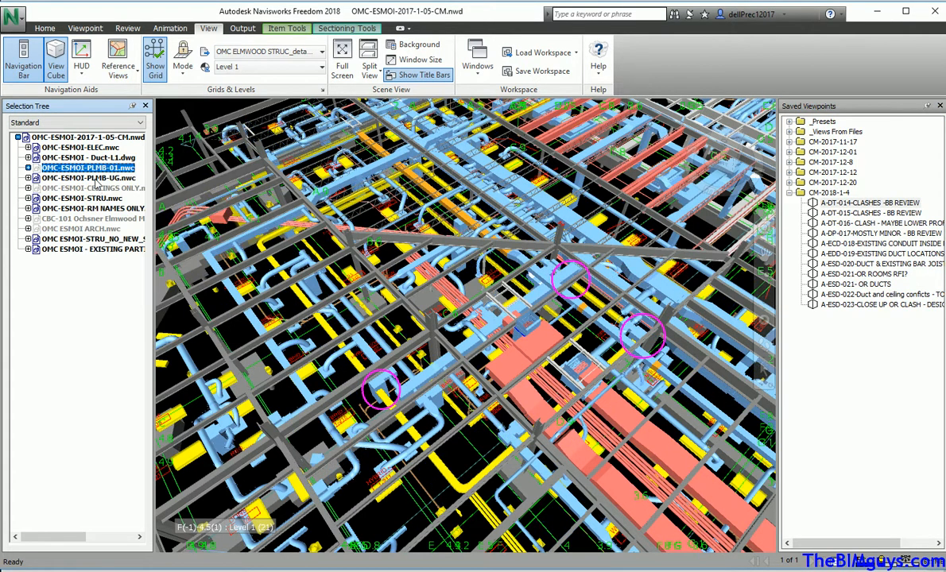
{"action": "left_click", "coordinate": [87, 178]}
{"action": "right_click", "coordinate": [94, 178]}
{"action": "left_click", "coordinate": [125, 274]}
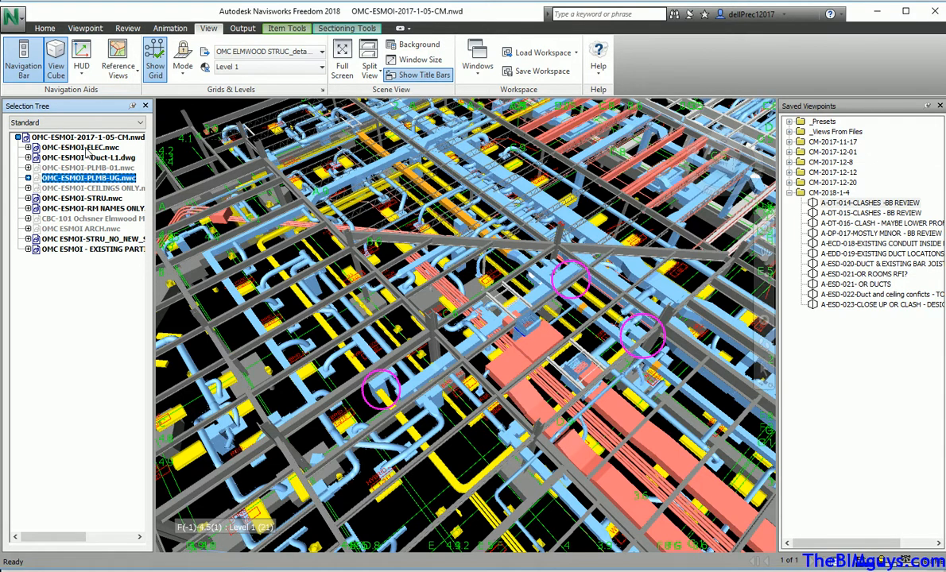
Hide the structural model OMC-ESMOI-STRU.nwc, check its Hide setting, and clear the selection.
{"action": "left_click", "coordinate": [83, 198]}
{"action": "right_click", "coordinate": [84, 205]}
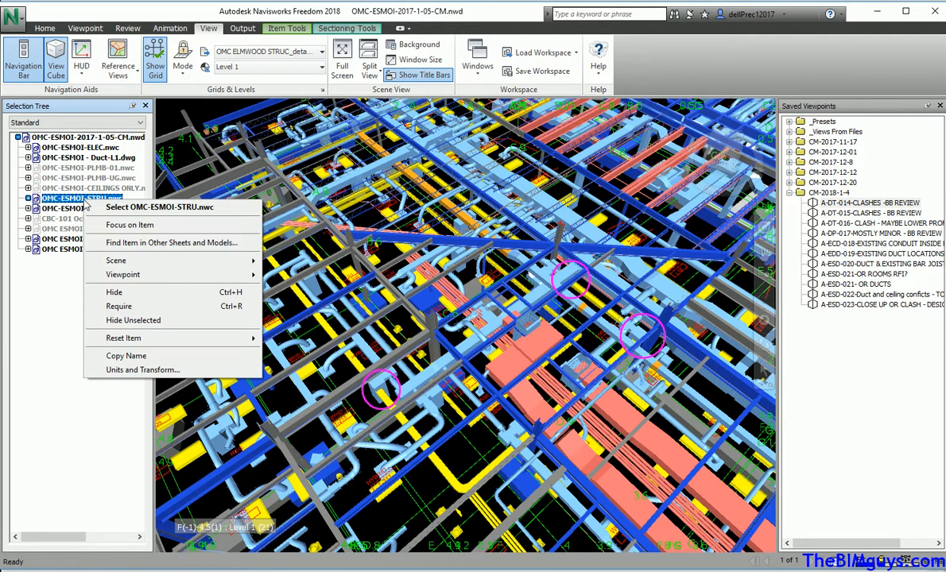
{"action": "left_click", "coordinate": [125, 292]}
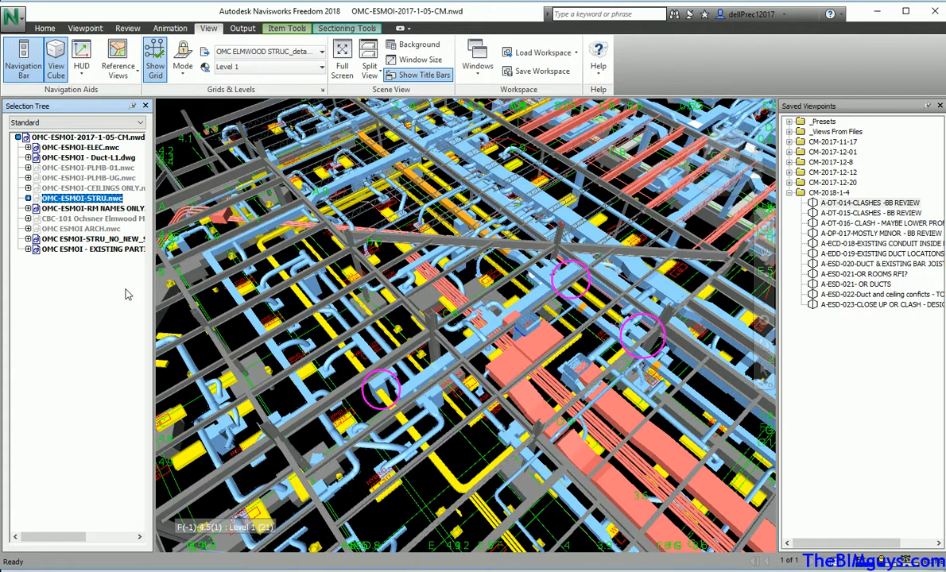
{"action": "right_click", "coordinate": [99, 201]}
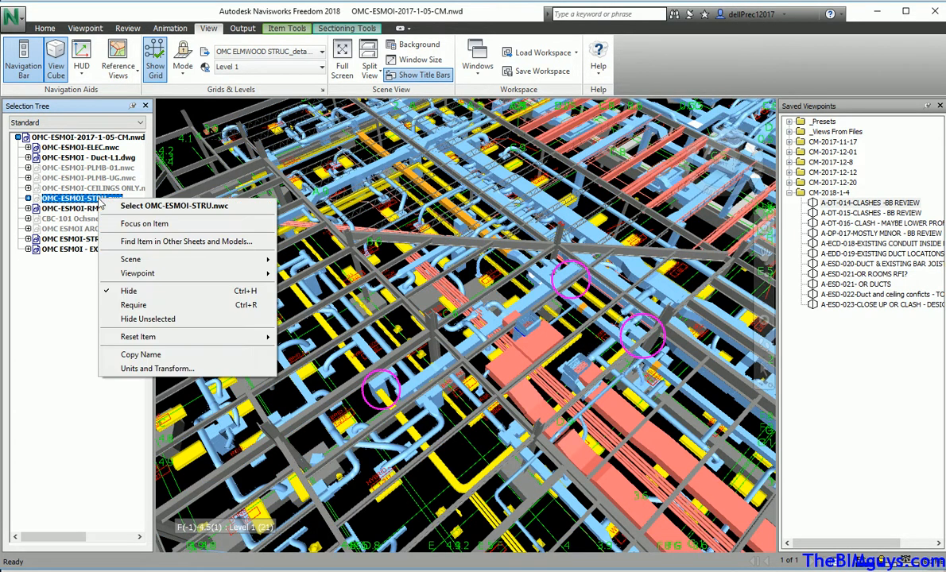
{"action": "left_click", "coordinate": [91, 389]}
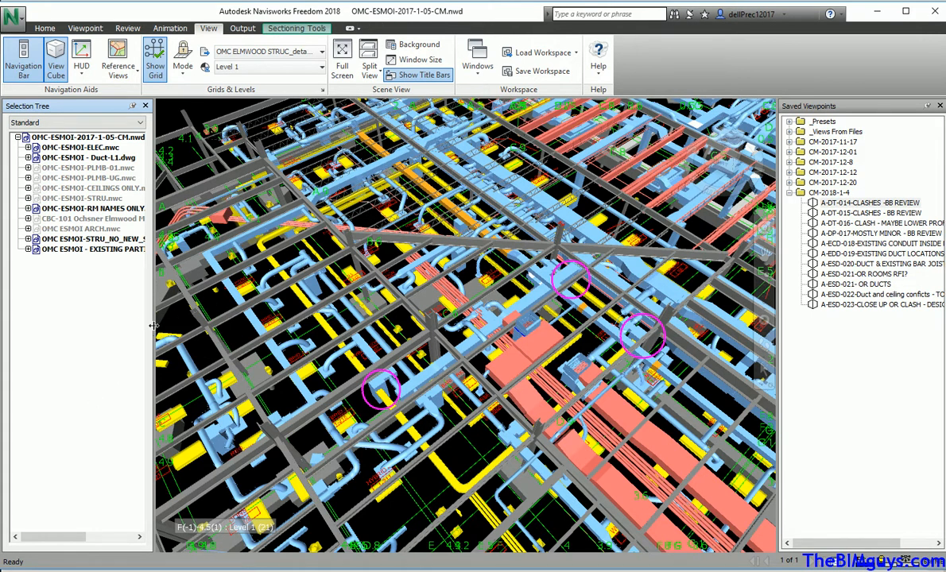
Widen the Selection Tree to show full model names and select OMC ESMOI-STRU_NO_NEW_STEEL.rvt to highlight its steel across the building.
{"action": "left_click_drag", "start_coordinate": [149, 304], "coordinate": [189, 302]}
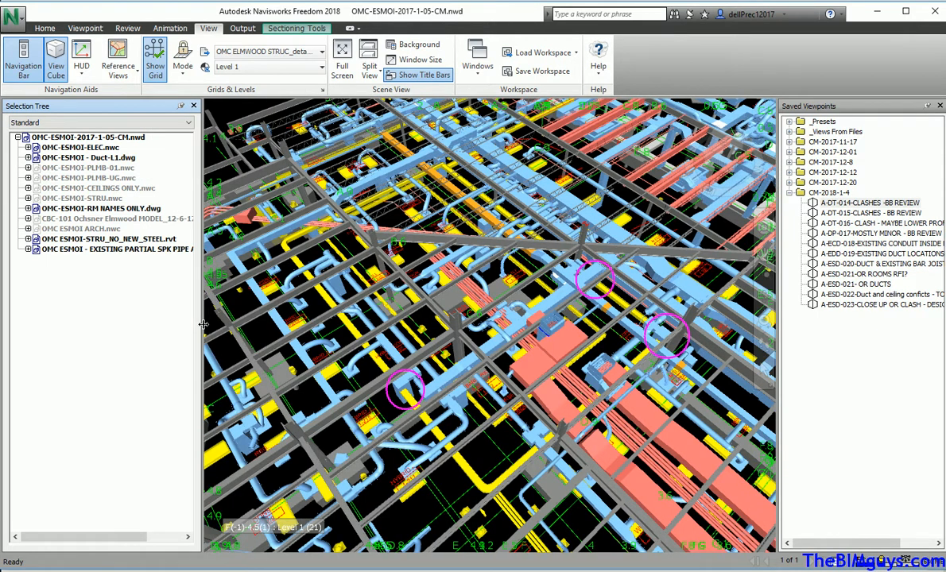
{"action": "left_click", "coordinate": [109, 239]}
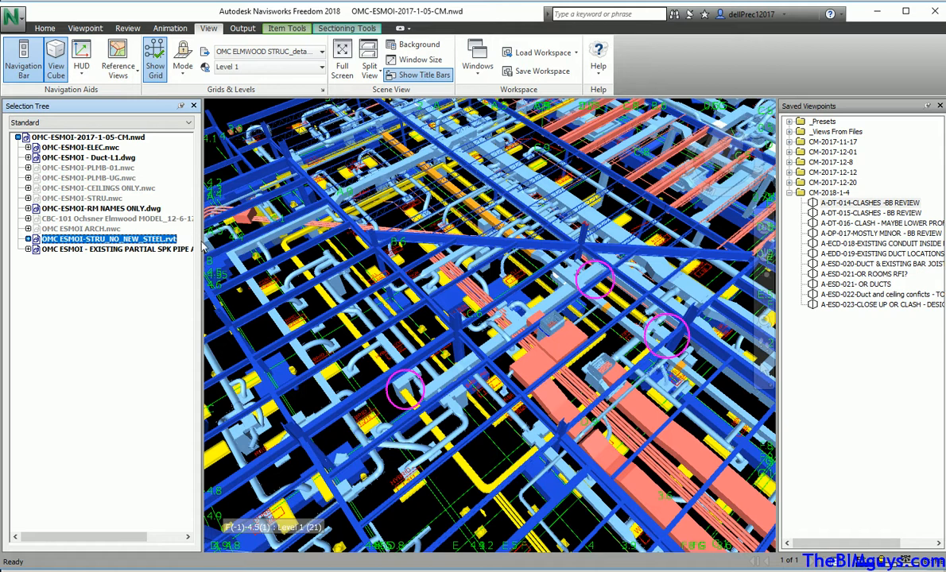
{"action": "left_click_drag", "start_coordinate": [201, 243], "coordinate": [236, 243]}
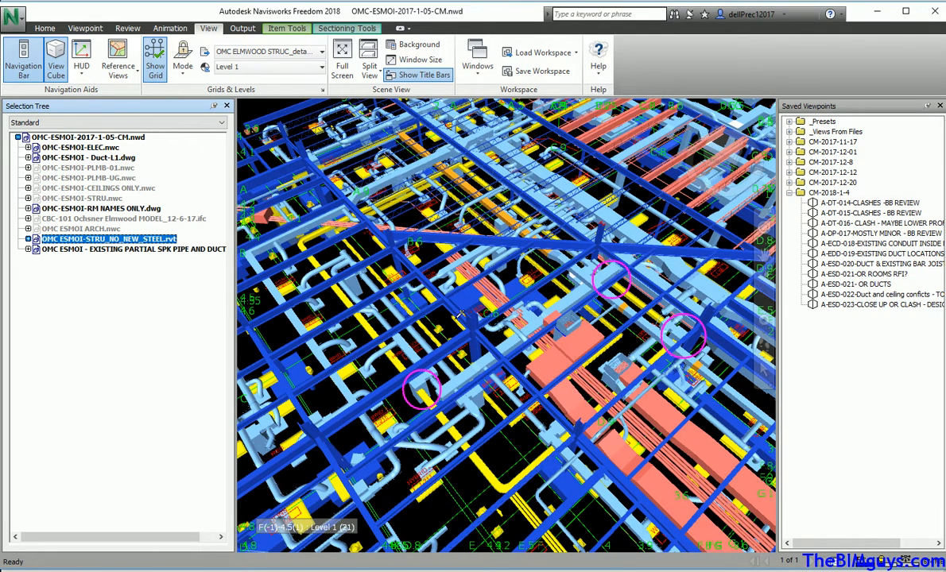
{"action": "scroll", "coordinate": [426, 349], "scroll_direction": "down", "scroll_amount": 5}
{"action": "scroll", "coordinate": [426, 350], "scroll_direction": "down", "scroll_amount": 4}
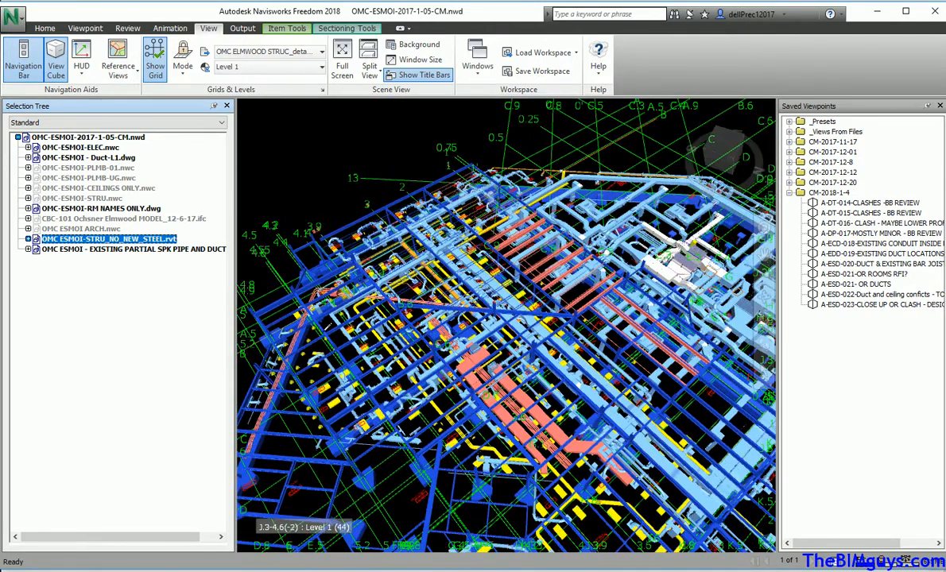
Turn off the grid display over the model.
{"action": "left_click", "coordinate": [155, 69]}
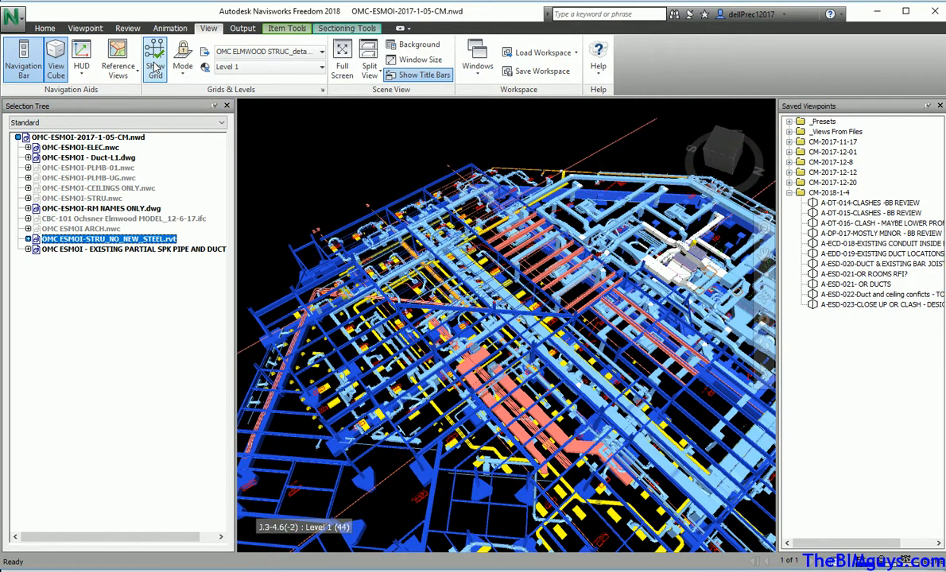
{"action": "left_click", "coordinate": [156, 68]}
{"action": "left_click", "coordinate": [156, 68]}
{"action": "middle_click_drag", "start_coordinate": [537, 292], "coordinate": [387, 277]}
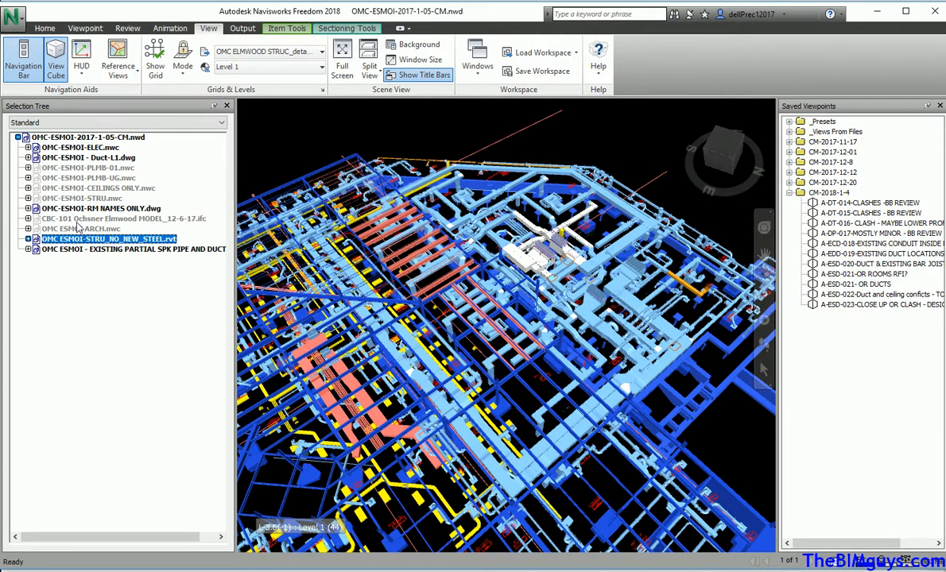
Unhide the steel model CBC-101 Ochsner Elmwood MODEL_12-6-17.ifc.
{"action": "left_click", "coordinate": [159, 219]}
{"action": "right_click", "coordinate": [158, 221]}
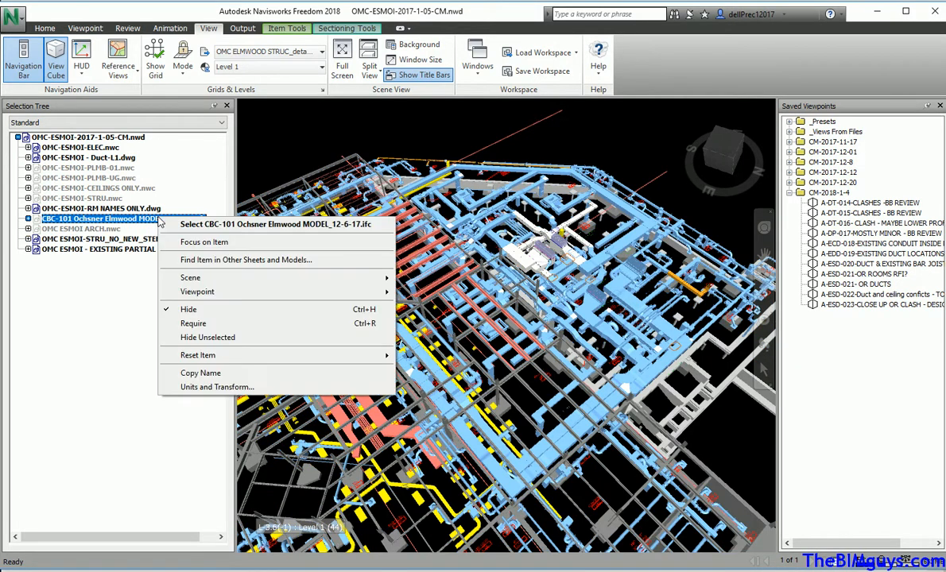
{"action": "left_click", "coordinate": [242, 320]}
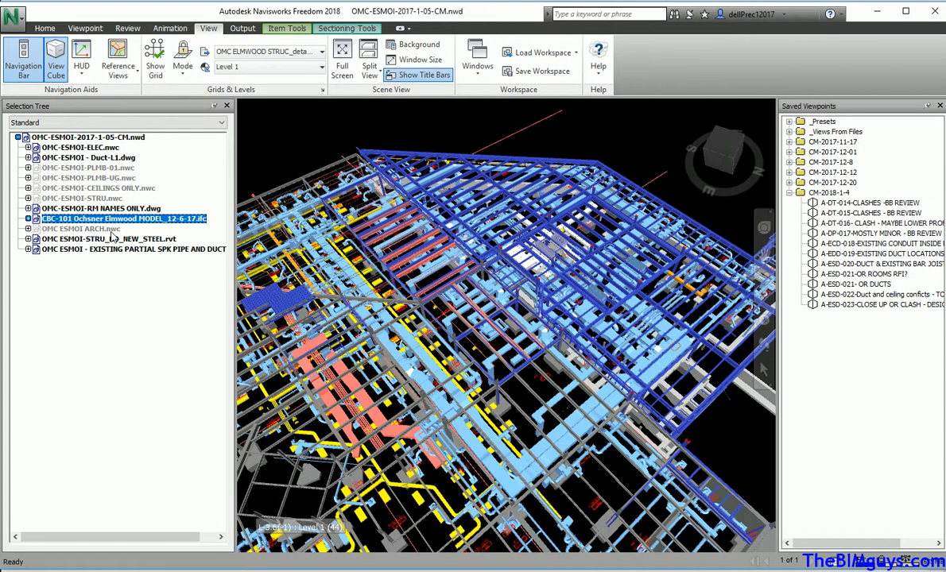
Select OMC-ESMOI-STRU.nwc, check its Hide setting, and clear the selection without changing it.
{"action": "left_click", "coordinate": [97, 200]}
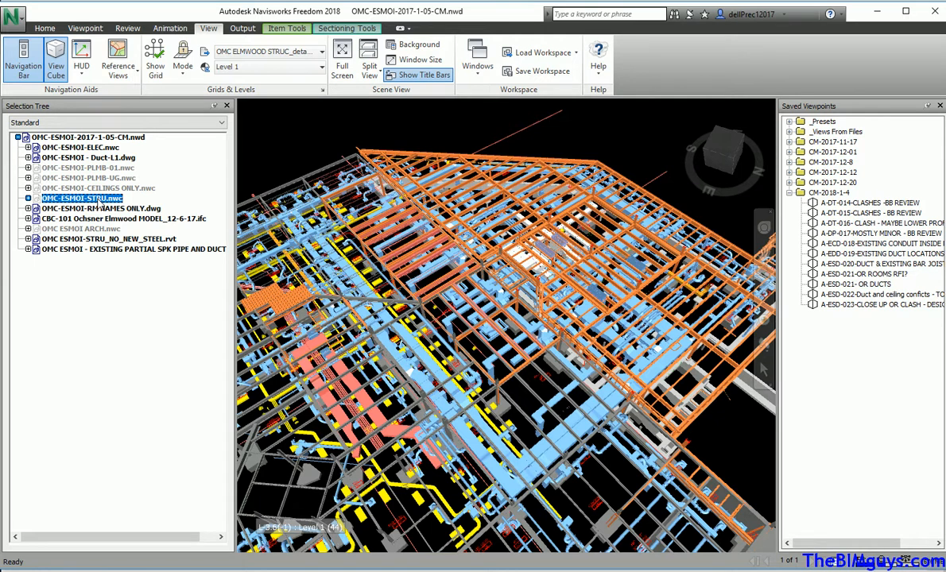
{"action": "right_click", "coordinate": [98, 201]}
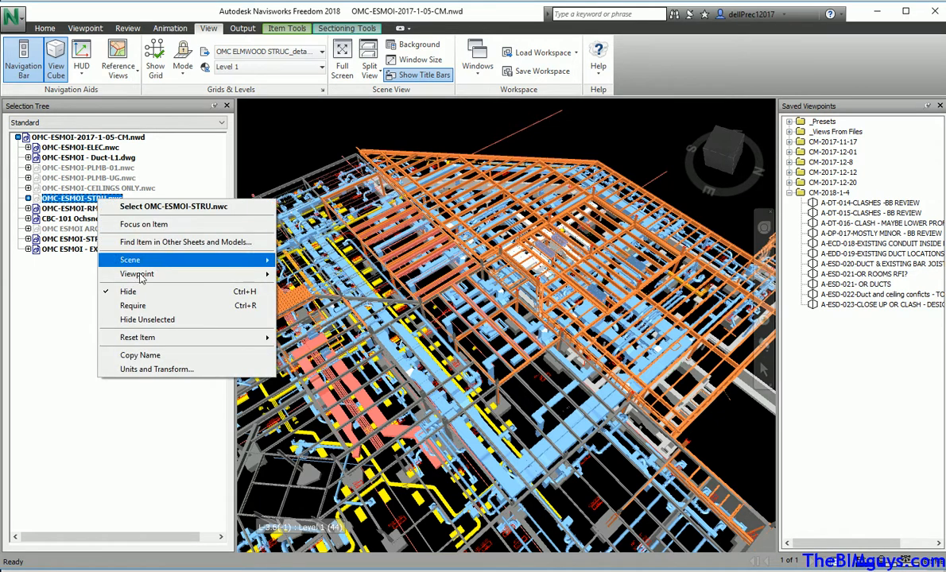
{"action": "left_click", "coordinate": [89, 316]}
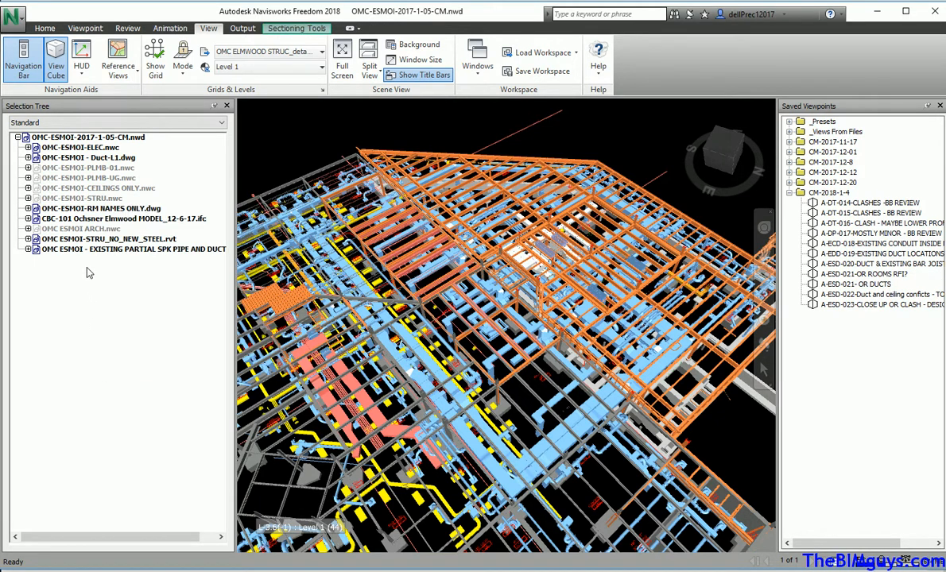
Hide the structural models OMC ESMOI-STRU_NO_NEW_STEEL.rvt and CBC-101 Ochsner Elmwood MODEL_12-6-17.ifc.
{"action": "left_click", "coordinate": [85, 238]}
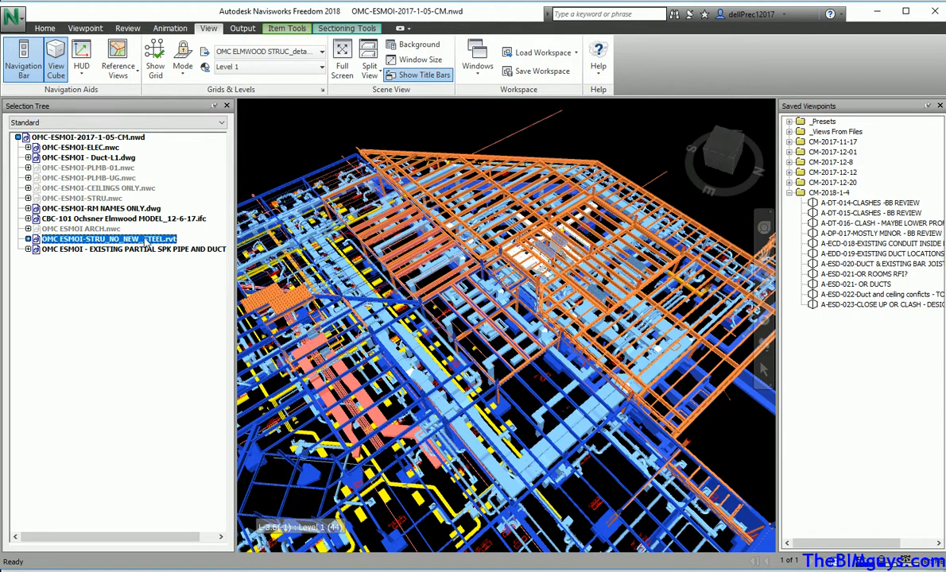
{"action": "right_click", "coordinate": [147, 243]}
{"action": "left_click", "coordinate": [168, 327]}
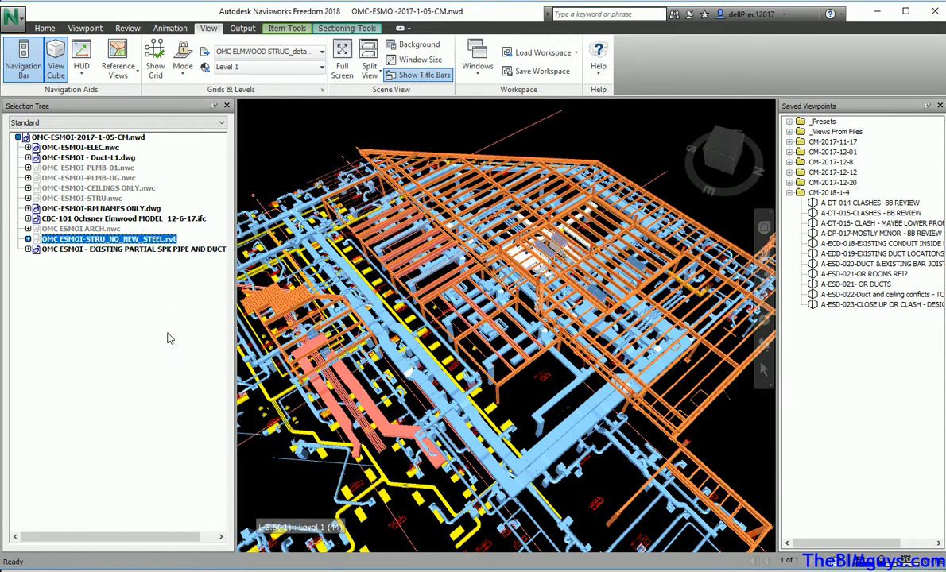
{"action": "right_click", "coordinate": [134, 219]}
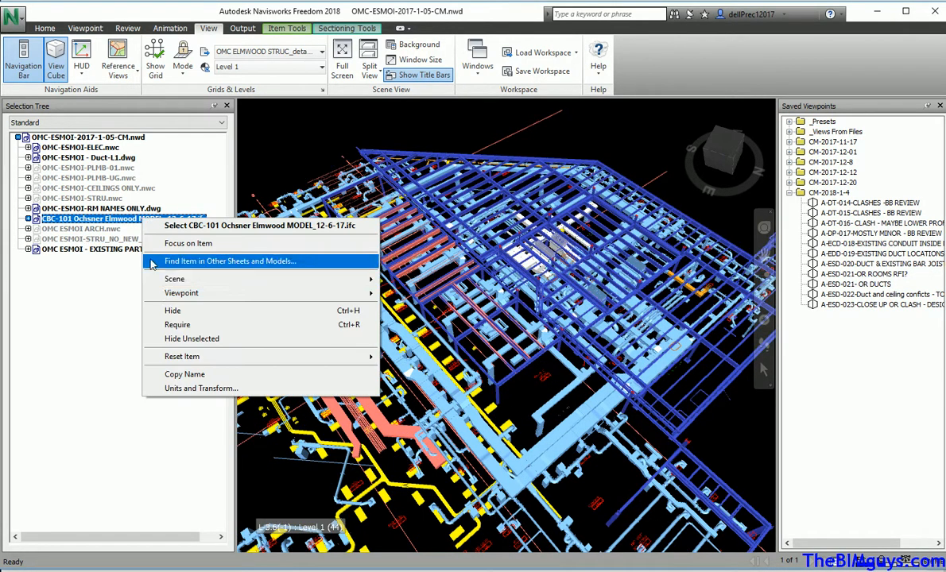
{"action": "left_click", "coordinate": [167, 310]}
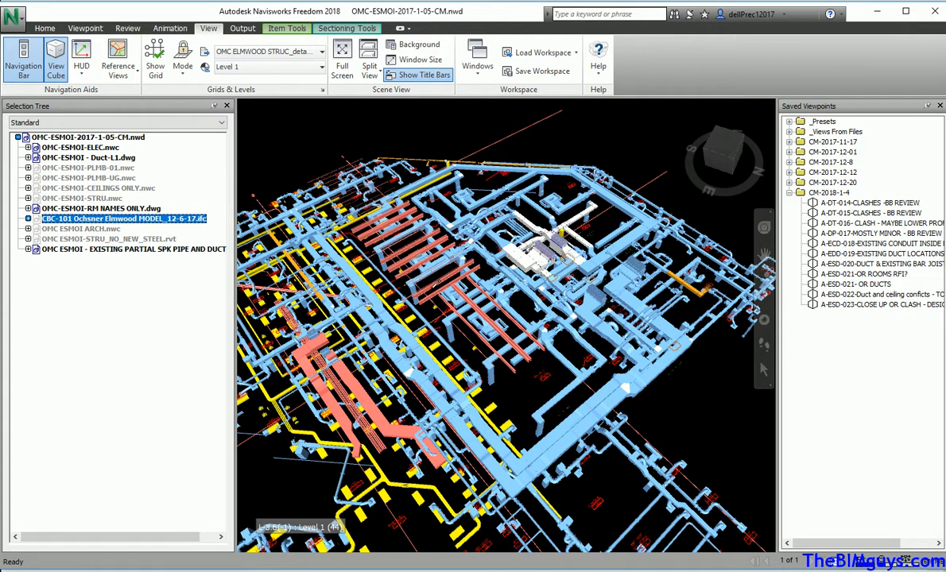
Hide the existing services model OMC ESMOI - EXISTING PARTIAL SPK PIPE AND DUCT.rvt.
{"action": "scroll", "coordinate": [454, 311], "scroll_direction": "up", "scroll_amount": 5}
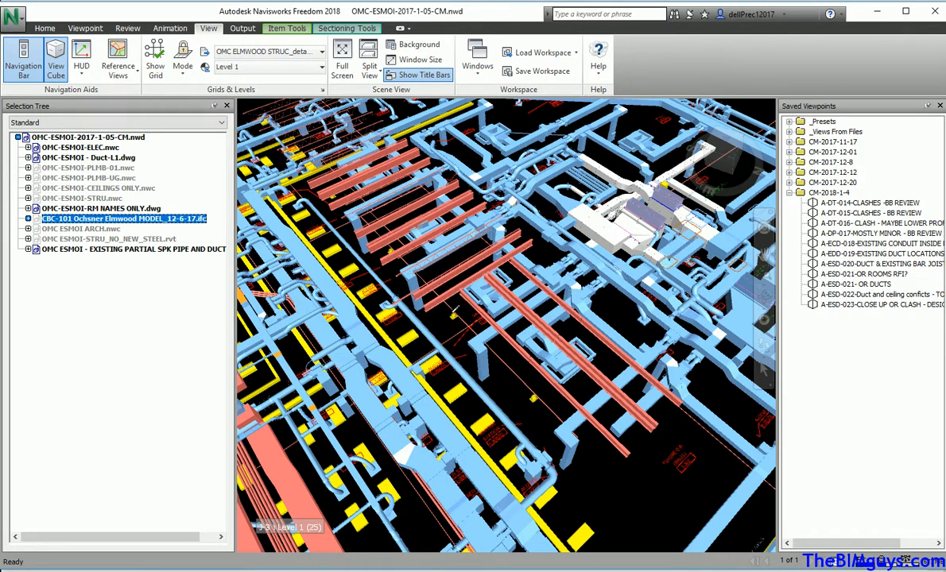
{"action": "left_click", "coordinate": [145, 250]}
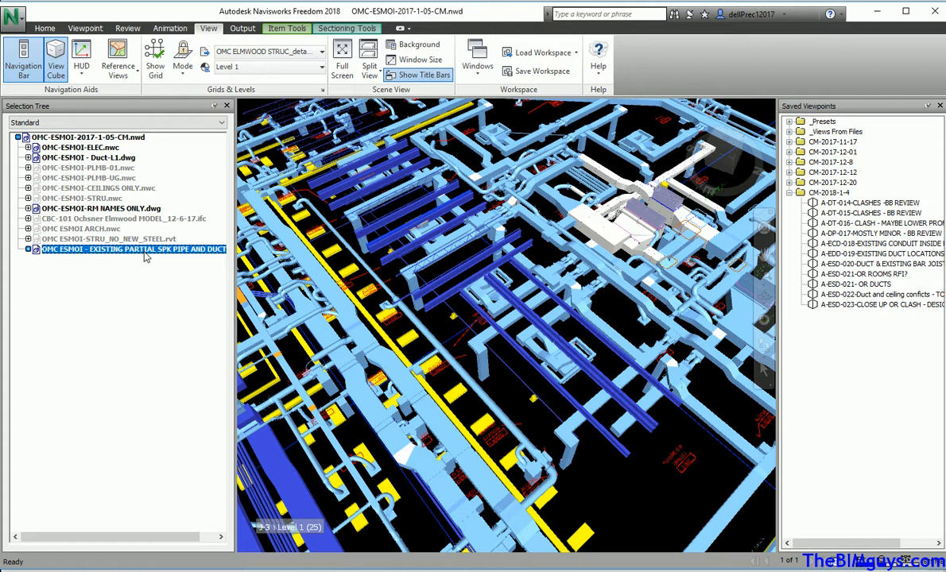
{"action": "right_click", "coordinate": [144, 254]}
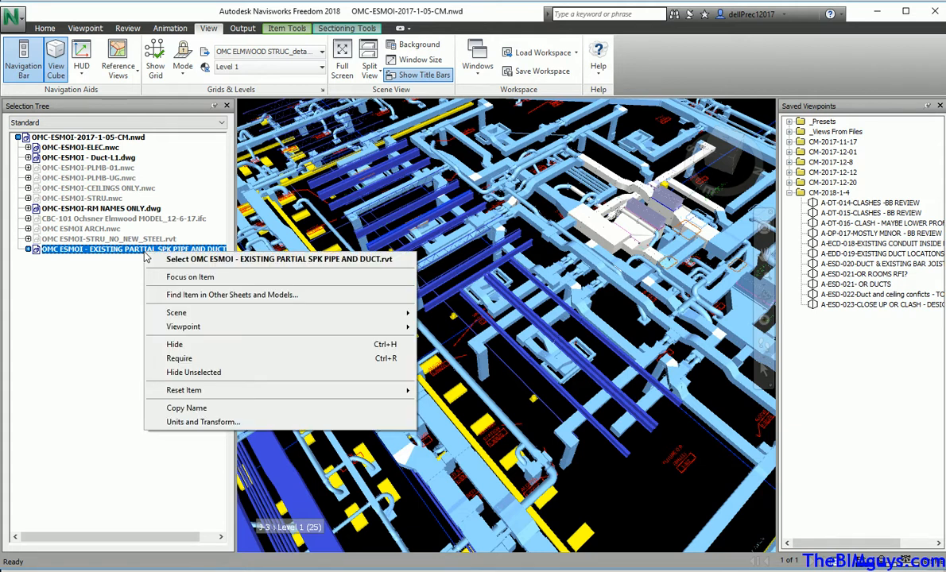
{"action": "left_click", "coordinate": [182, 348]}
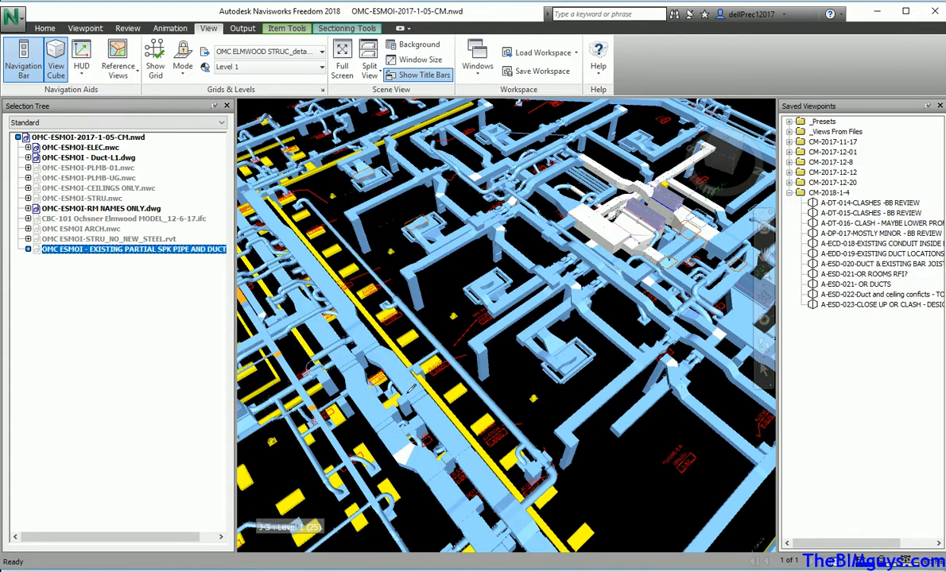
Go to viewpoint A-DT-014-CLASHES -BB REVIEW, inspect a circled duct clash up close, and return to the saved viewpoint.
{"action": "middle_click_drag", "start_coordinate": [423, 375], "coordinate": [714, 339]}
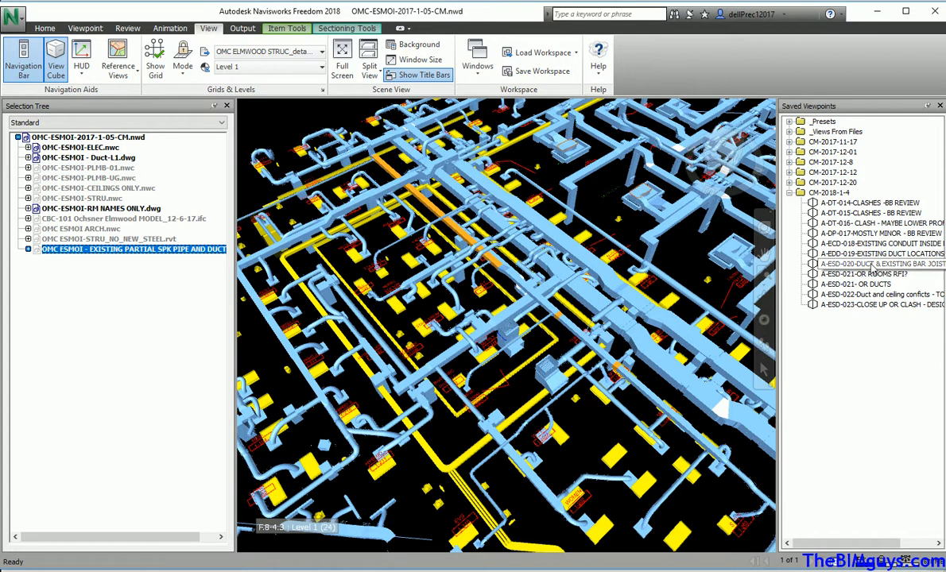
{"action": "left_click", "coordinate": [874, 204]}
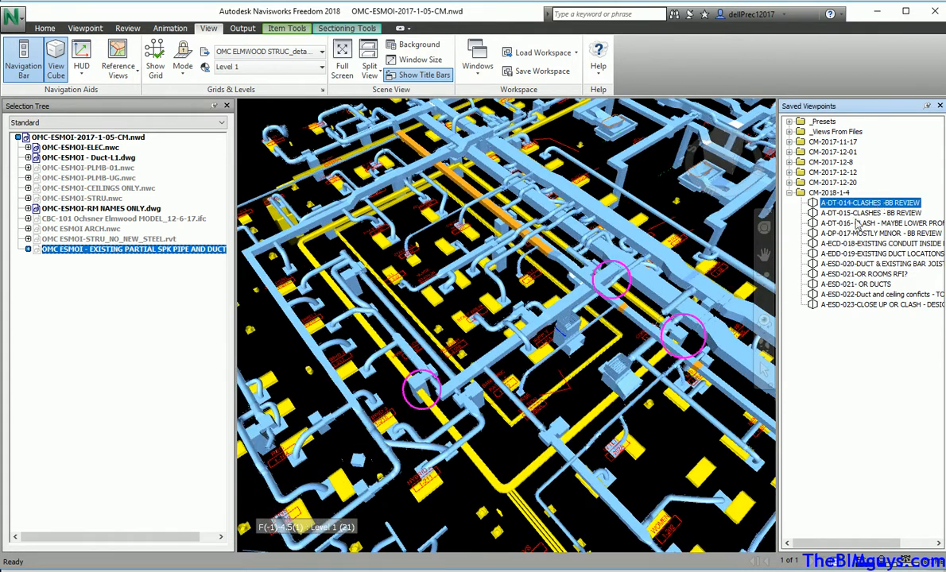
{"action": "scroll", "coordinate": [420, 413], "scroll_direction": "up", "scroll_amount": 10}
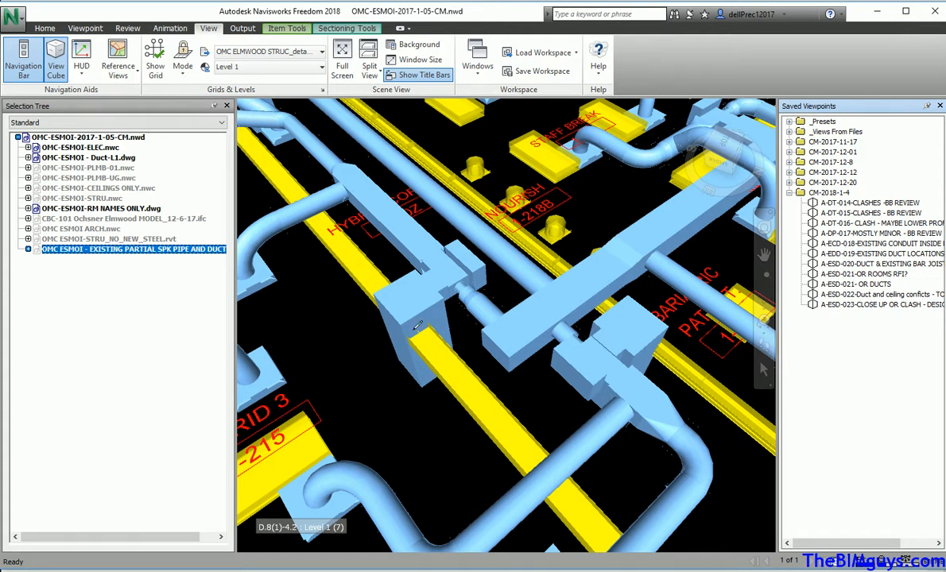
{"action": "scroll", "coordinate": [407, 335], "scroll_direction": "down", "scroll_amount": 5}
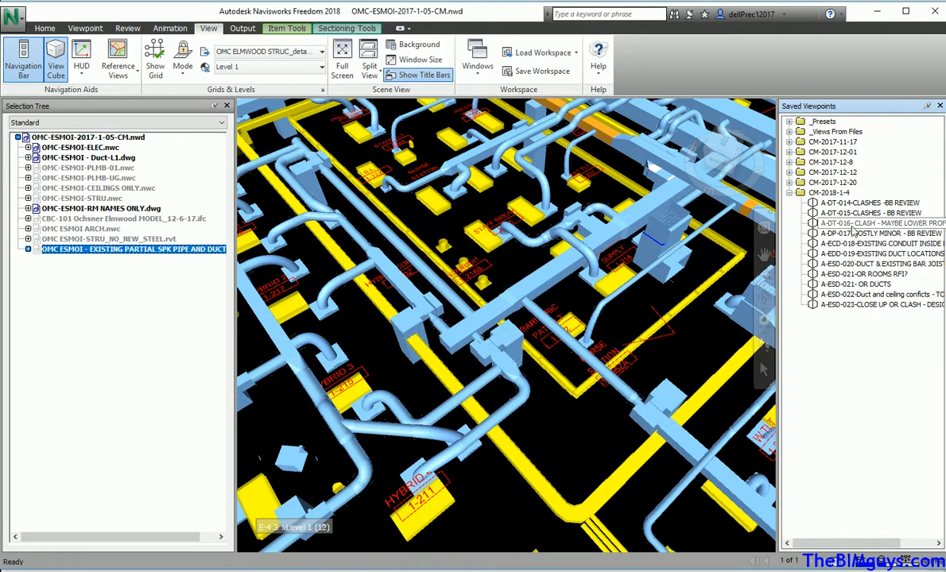
{"action": "left_click", "coordinate": [851, 204]}
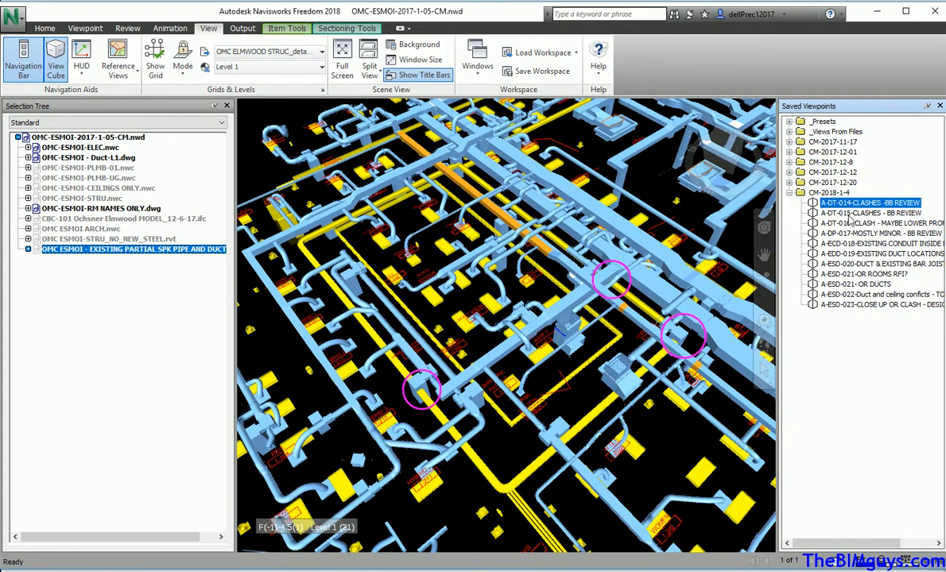
Go to viewpoint A-DT-015-CLASHES - BB REVIEW, inspect the circled alcove clash with the grid briefly shown, and return to the saved viewpoint.
{"action": "left_click", "coordinate": [852, 213]}
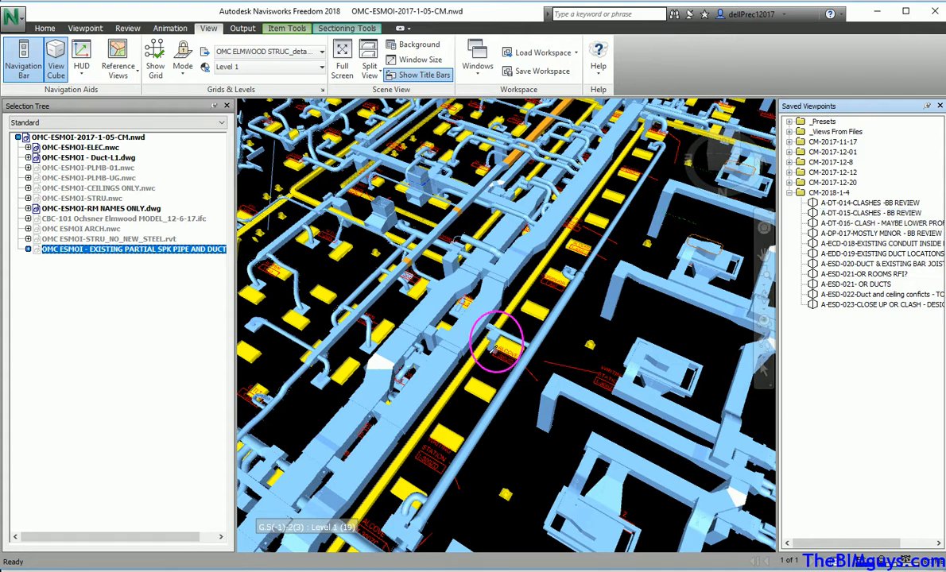
{"action": "scroll", "coordinate": [495, 347], "scroll_direction": "up", "scroll_amount": 5}
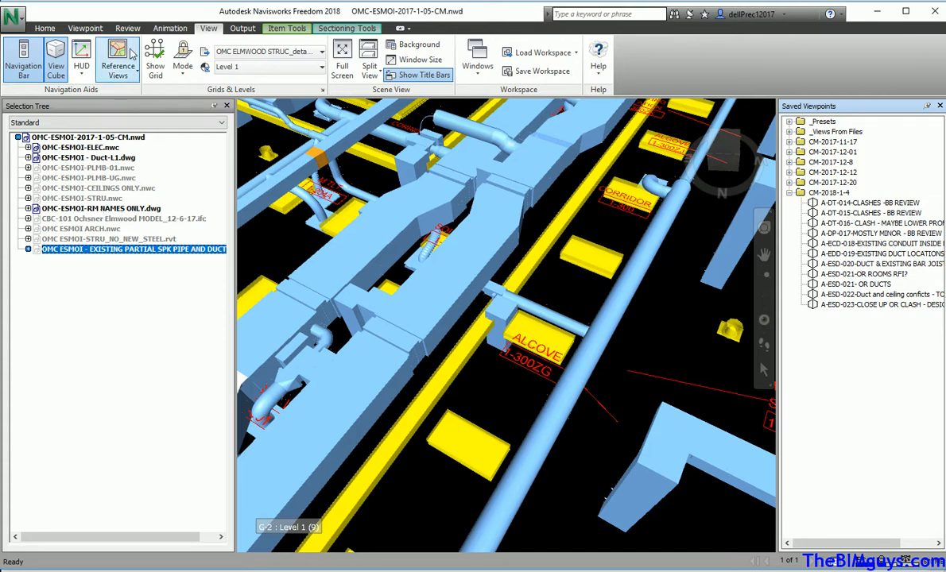
{"action": "left_click", "coordinate": [155, 60]}
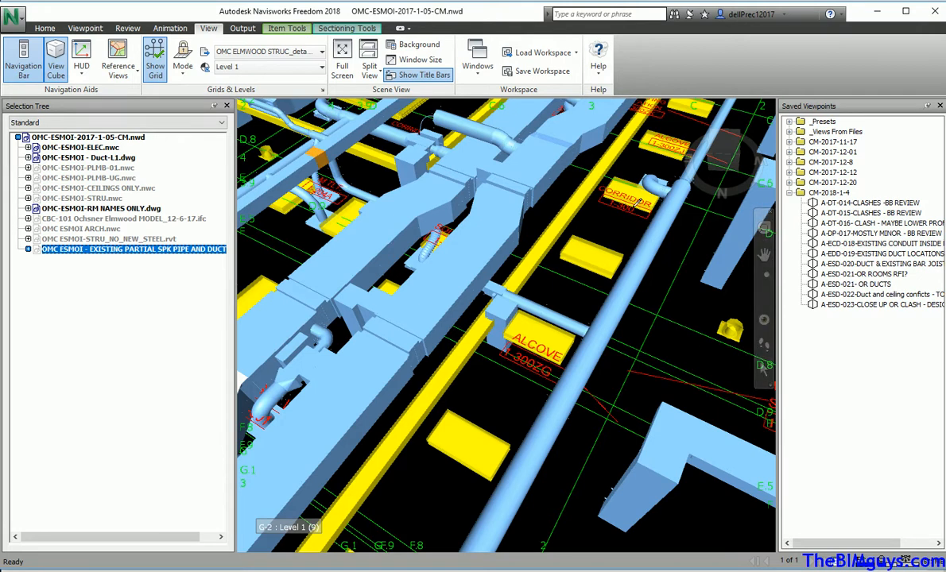
{"action": "left_click", "coordinate": [155, 63]}
{"action": "scroll", "coordinate": [474, 384], "scroll_direction": "down", "scroll_amount": 6}
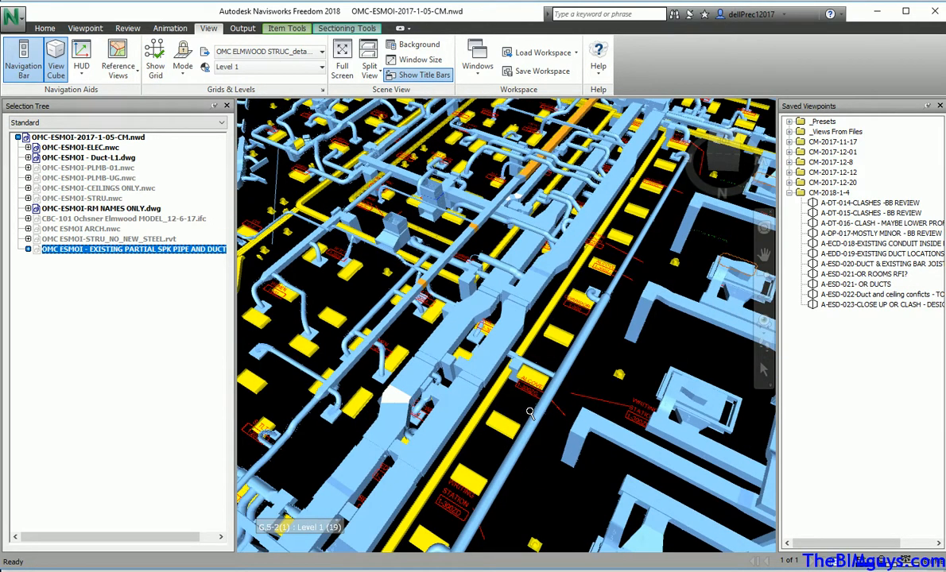
{"action": "left_click", "coordinate": [853, 213]}
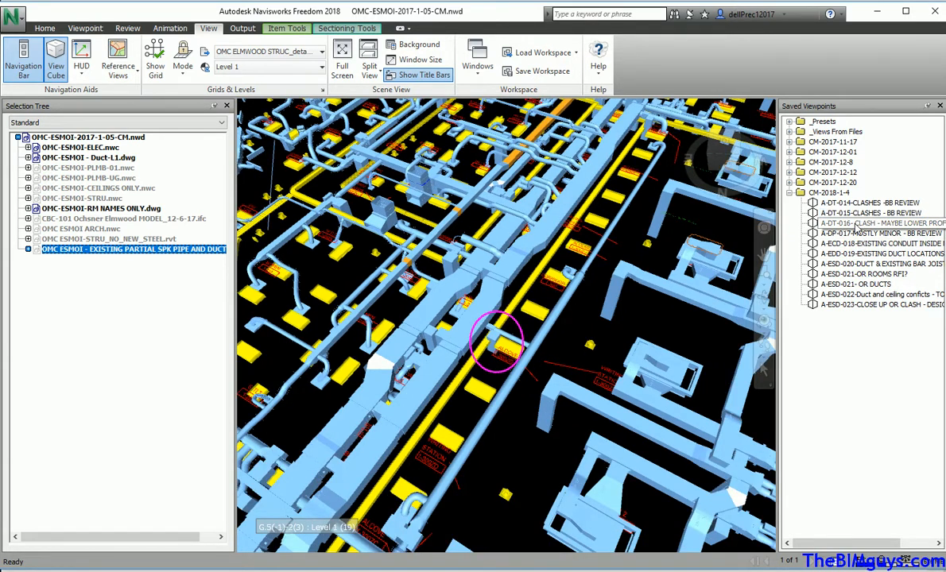
Review saved viewpoints A-DT-016, A-DP-017, A-ECD-018 and A-EDD-019 in sequence.
{"action": "left_click", "coordinate": [855, 224]}
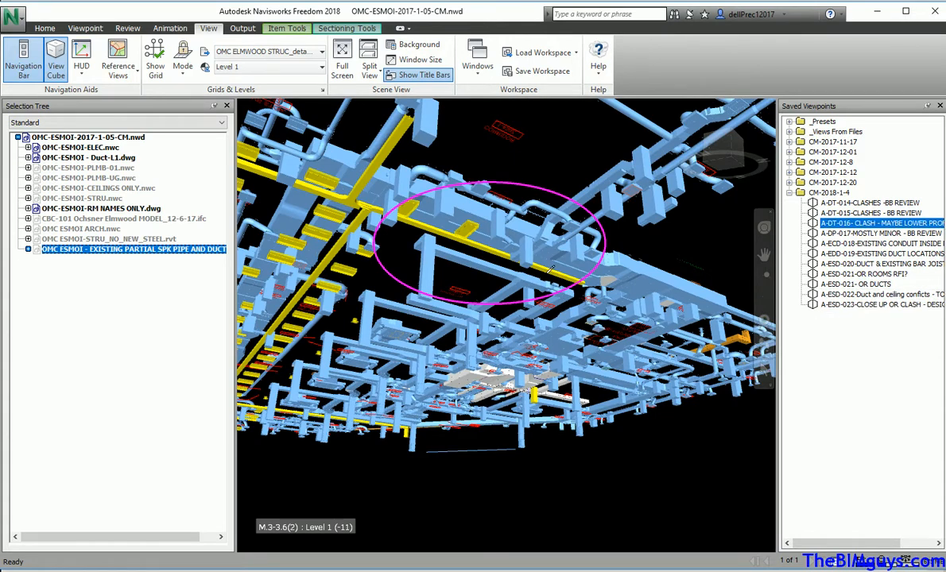
{"action": "left_click", "coordinate": [866, 235]}
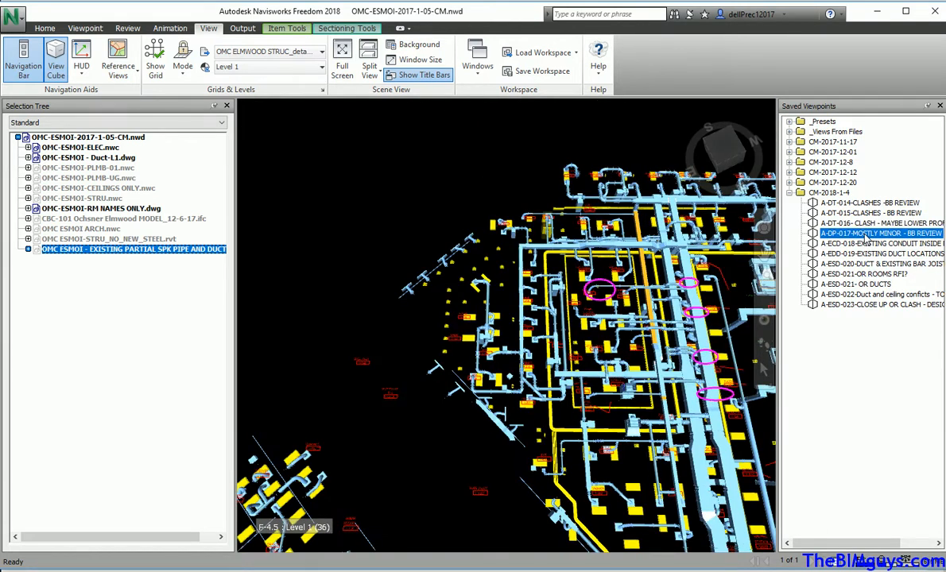
{"action": "left_click", "coordinate": [863, 244]}
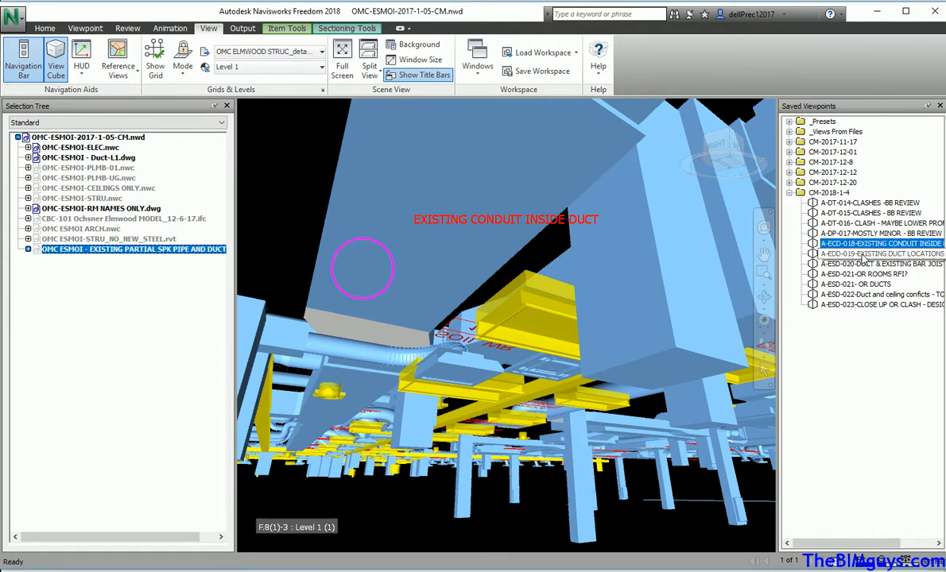
{"action": "left_click", "coordinate": [863, 253]}
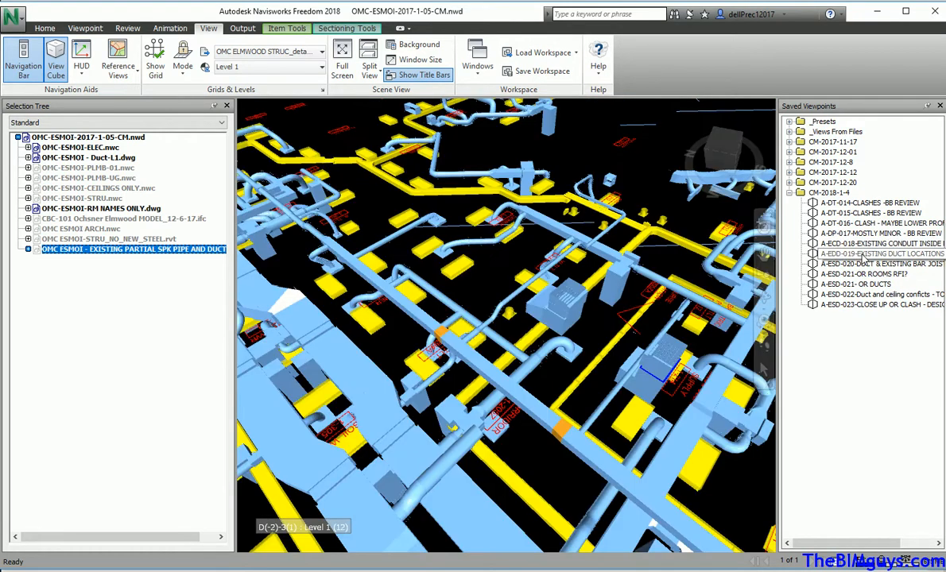
Unhide OMC ESMOI - EXISTING PARTIAL SPK PIPE AND DUCT.rvt and examine its existing ducts and pipes across the building from above.
{"action": "right_click", "coordinate": [101, 249]}
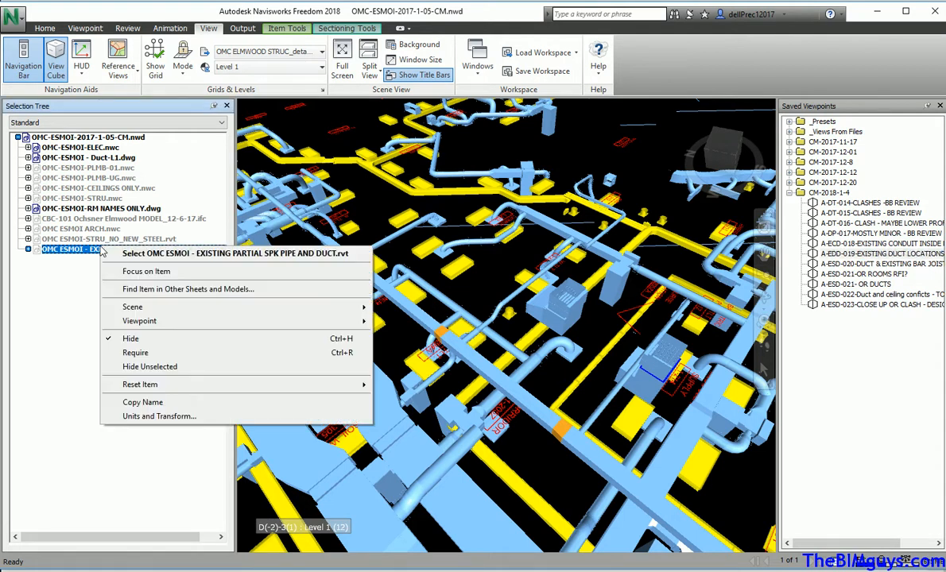
{"action": "left_click", "coordinate": [133, 341]}
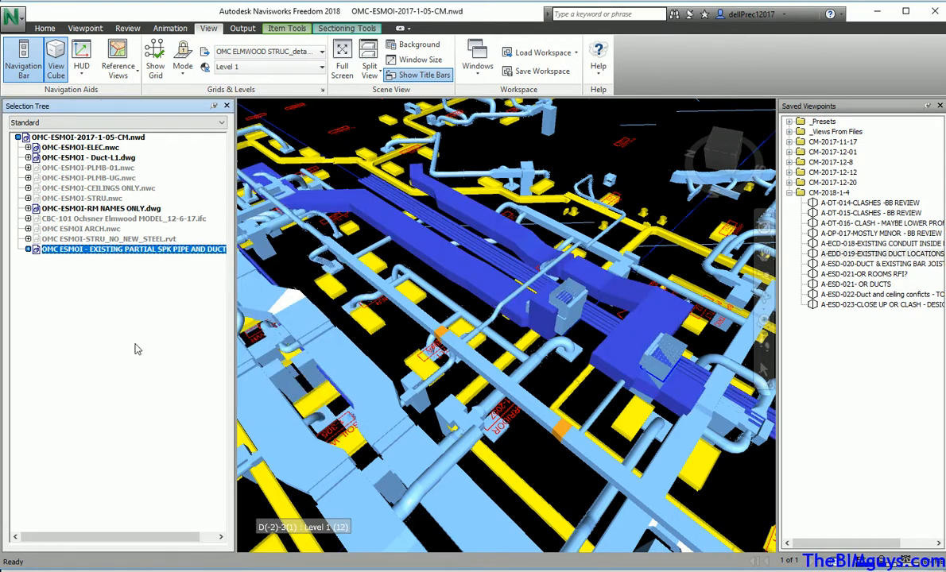
{"action": "scroll", "coordinate": [482, 362], "scroll_direction": "up", "scroll_amount": 2}
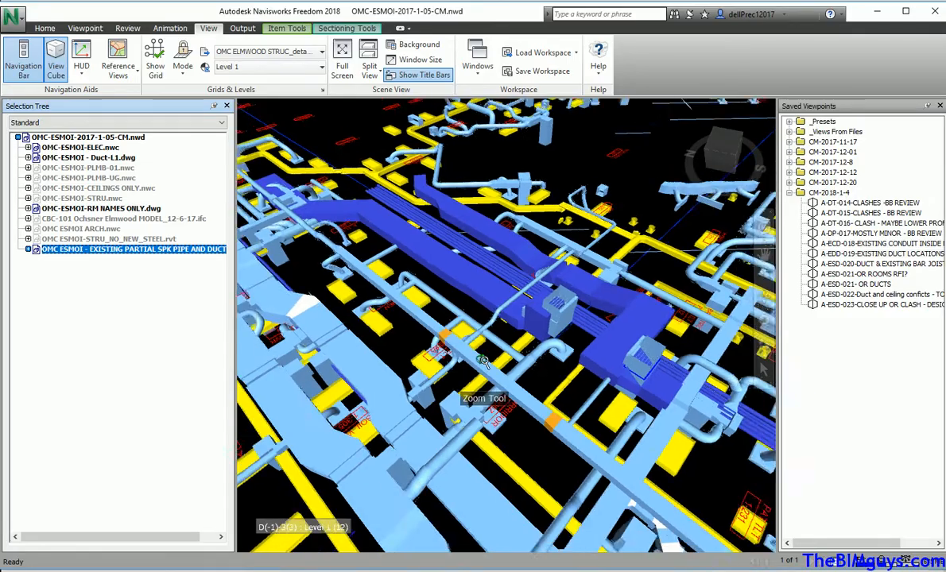
{"action": "scroll", "coordinate": [482, 362], "scroll_direction": "down", "scroll_amount": 5}
{"action": "middle_click_drag", "start_coordinate": [498, 314], "coordinate": [608, 222]}
{"action": "mouse_move", "coordinate": [465, 409]}
{"action": "middle_mouse_down", "text": "shift"}
{"action": "mouse_move", "coordinate": [445, 445]}
{"action": "mouse_move", "coordinate": [580, 422]}
{"action": "mouse_move", "coordinate": [660, 432]}
{"action": "mouse_move", "coordinate": [454, 396]}
{"action": "mouse_move", "coordinate": [432, 401]}
{"action": "mouse_move", "coordinate": [476, 456]}
{"action": "mouse_move", "coordinate": [476, 414]}
{"action": "middle_mouse_up", "text": "shift"}
{"action": "scroll", "coordinate": [506, 450], "scroll_direction": "down", "scroll_amount": 2}
{"action": "scroll", "coordinate": [506, 449], "scroll_direction": "down", "scroll_amount": 2}
{"action": "middle_click_drag", "start_coordinate": [507, 450], "coordinate": [526, 455], "text": "shift"}
{"action": "scroll", "coordinate": [526, 455], "scroll_direction": "down", "scroll_amount": 1}
{"action": "scroll", "coordinate": [525, 456], "scroll_direction": "down", "scroll_amount": 1}
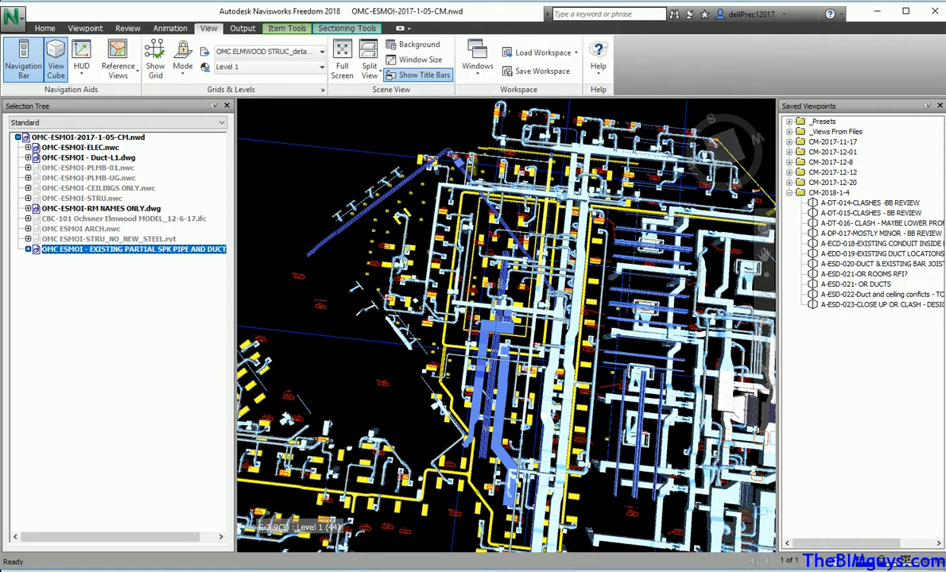
Unhide the architectural model OMC ESMOI ARCH.nwc and view it over the whole building area.
{"action": "left_click", "coordinate": [97, 230]}
{"action": "right_click", "coordinate": [98, 232]}
{"action": "left_click", "coordinate": [111, 319]}
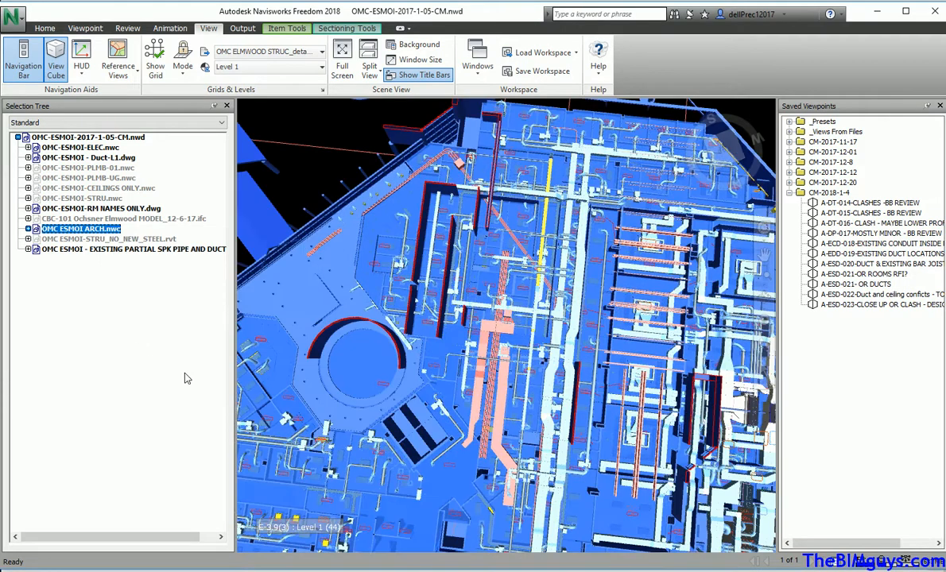
{"action": "scroll", "coordinate": [353, 399], "scroll_direction": "down", "scroll_amount": 2}
{"action": "middle_click_drag", "start_coordinate": [353, 399], "coordinate": [348, 323]}
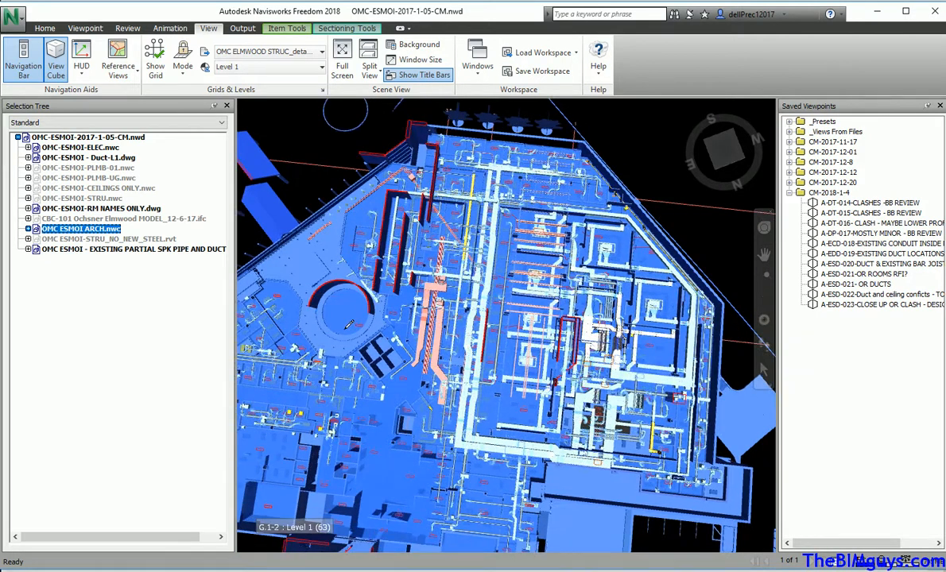
Hide the architectural model OMC ESMOI ARCH.nwc and examine the existing ducts and pipes against the new ductwork from above.
{"action": "right_click", "coordinate": [72, 228]}
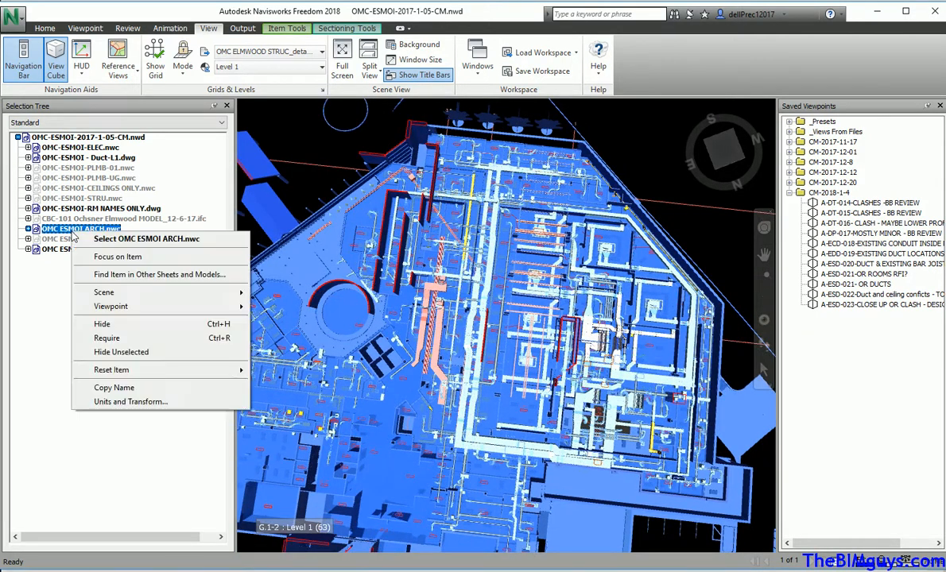
{"action": "left_click", "coordinate": [124, 312]}
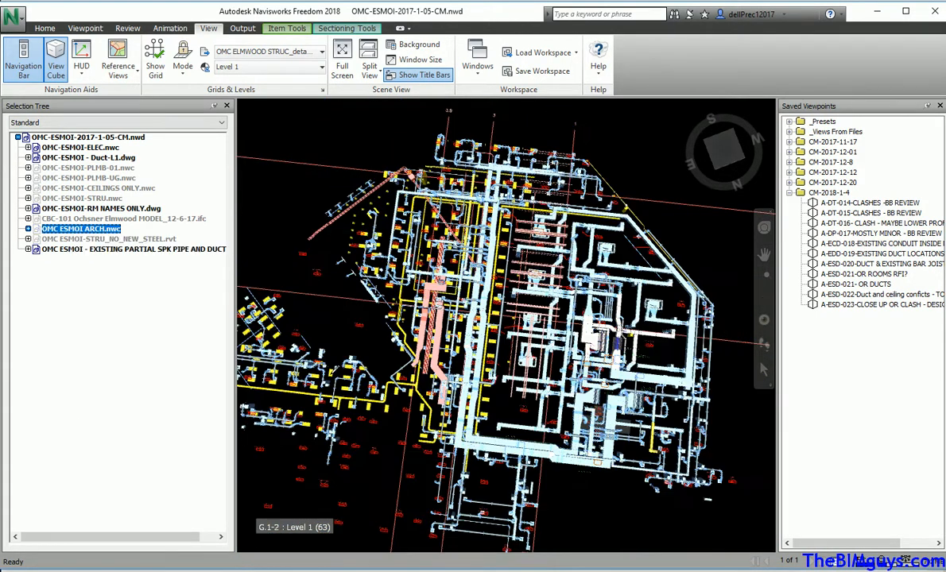
{"action": "scroll", "coordinate": [364, 373], "scroll_direction": "up", "scroll_amount": 5}
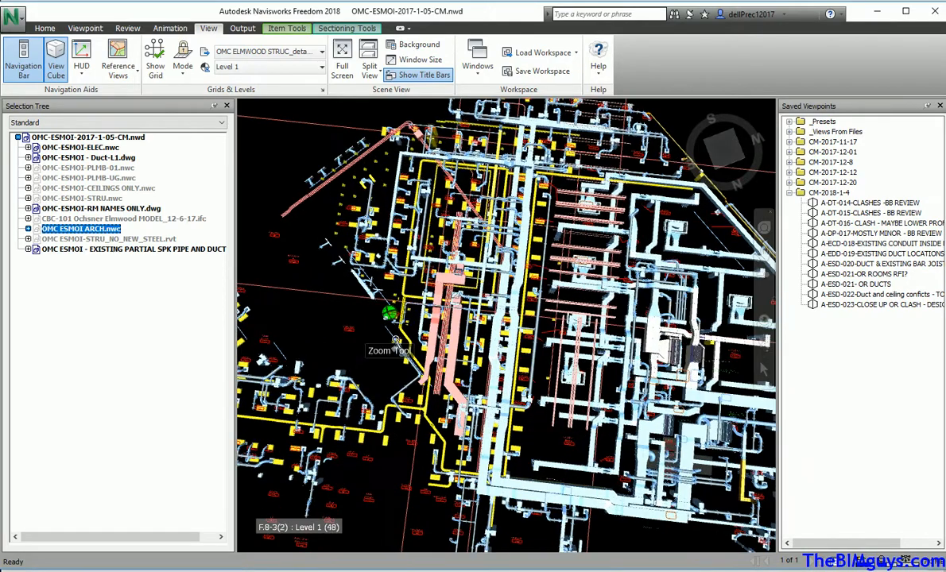
{"action": "scroll", "coordinate": [524, 398], "scroll_direction": "up", "scroll_amount": 4}
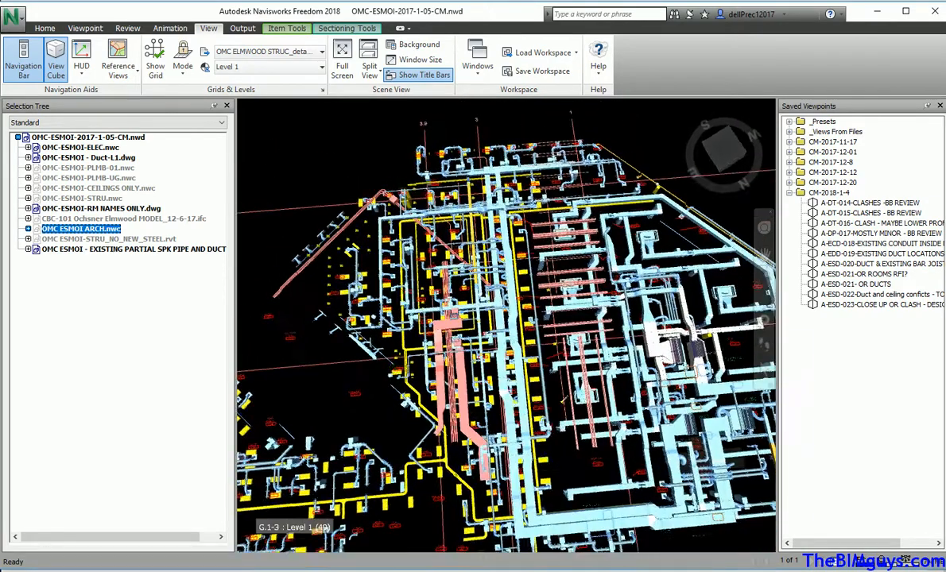
{"action": "scroll", "coordinate": [571, 315], "scroll_direction": "up", "scroll_amount": 3}
{"action": "scroll", "coordinate": [571, 315], "scroll_direction": "up", "scroll_amount": 2}
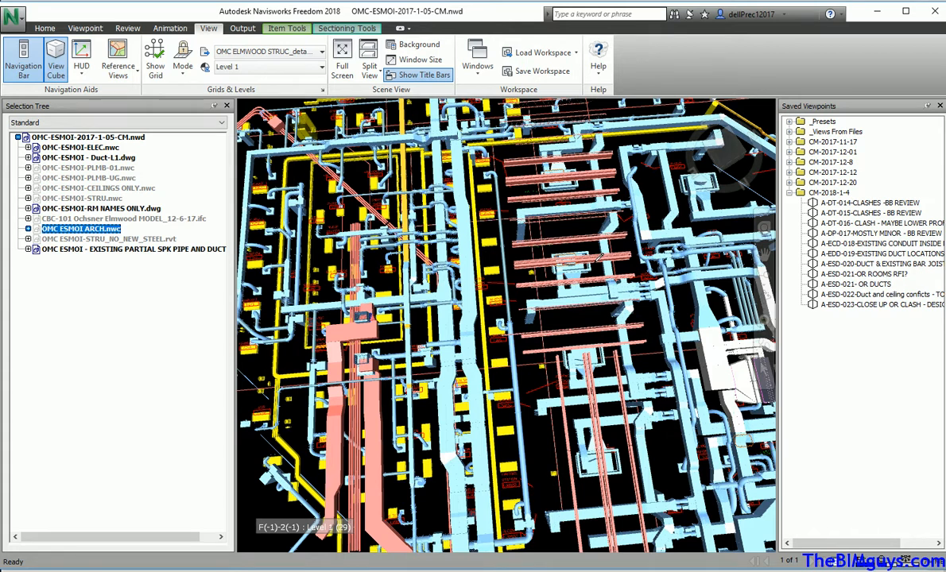
Unhide OMC ESMOI-STRU_NO_NEW_STEEL.rvt and inspect up close where the existing joists run into the duct equipment.
{"action": "left_click", "coordinate": [109, 240]}
{"action": "right_click", "coordinate": [108, 241]}
{"action": "left_click", "coordinate": [136, 308]}
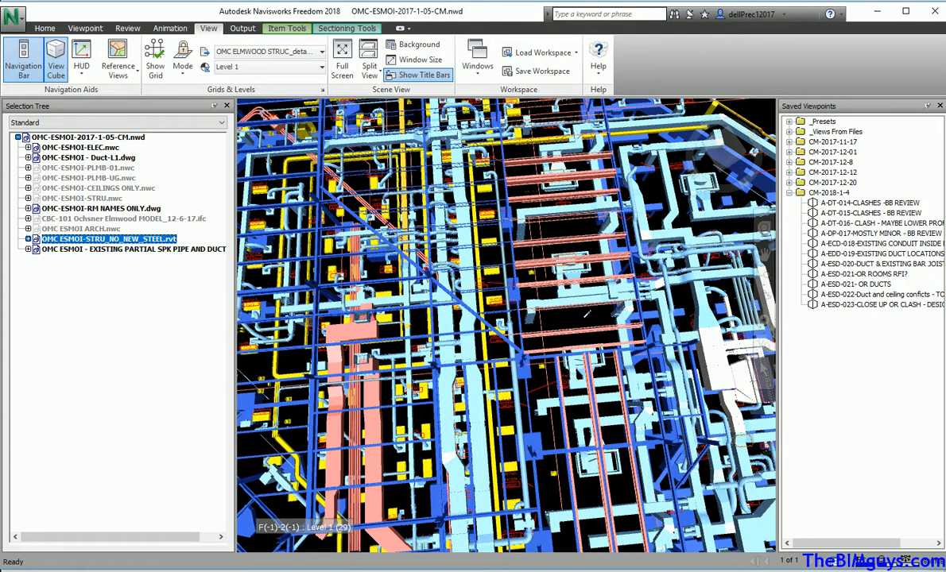
{"action": "left_click_drag", "start_coordinate": [607, 324], "coordinate": [323, 277]}
{"action": "middle_click_drag", "start_coordinate": [323, 276], "coordinate": [297, 255], "text": "shift"}
{"action": "middle_click_drag", "start_coordinate": [575, 347], "coordinate": [435, 427]}
{"action": "scroll", "coordinate": [453, 332], "scroll_direction": "up", "scroll_amount": 5}
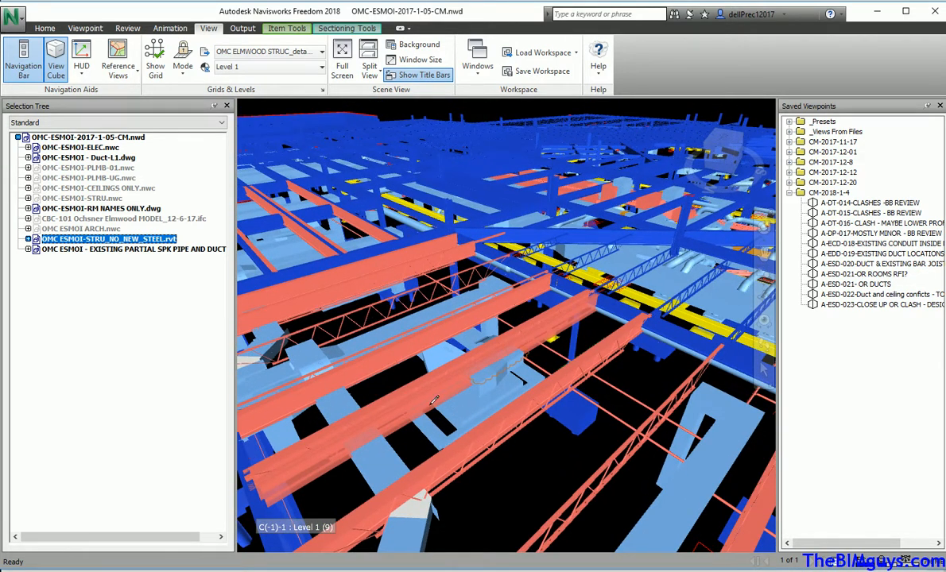
{"action": "scroll", "coordinate": [458, 389], "scroll_direction": "up", "scroll_amount": 3}
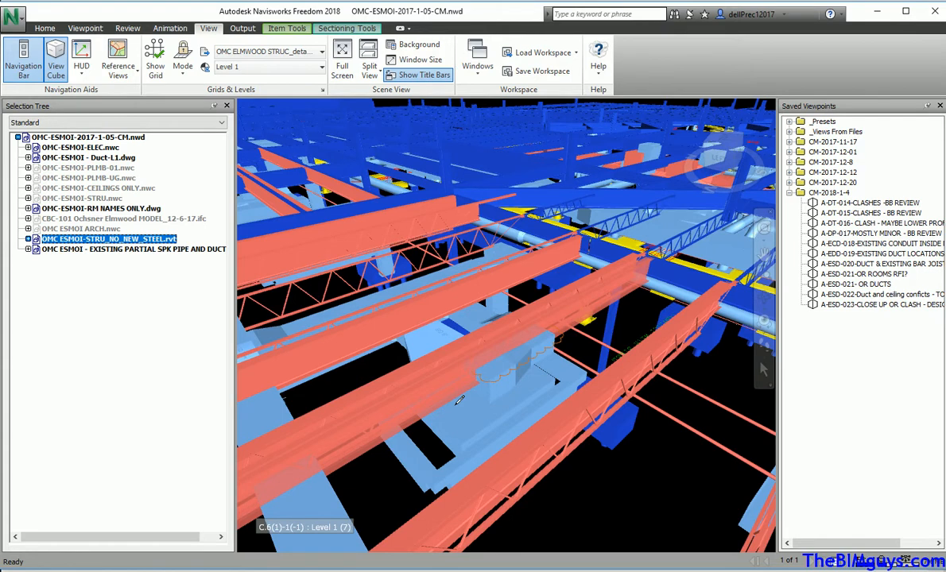
{"action": "scroll", "coordinate": [458, 399], "scroll_direction": "up", "scroll_amount": 3}
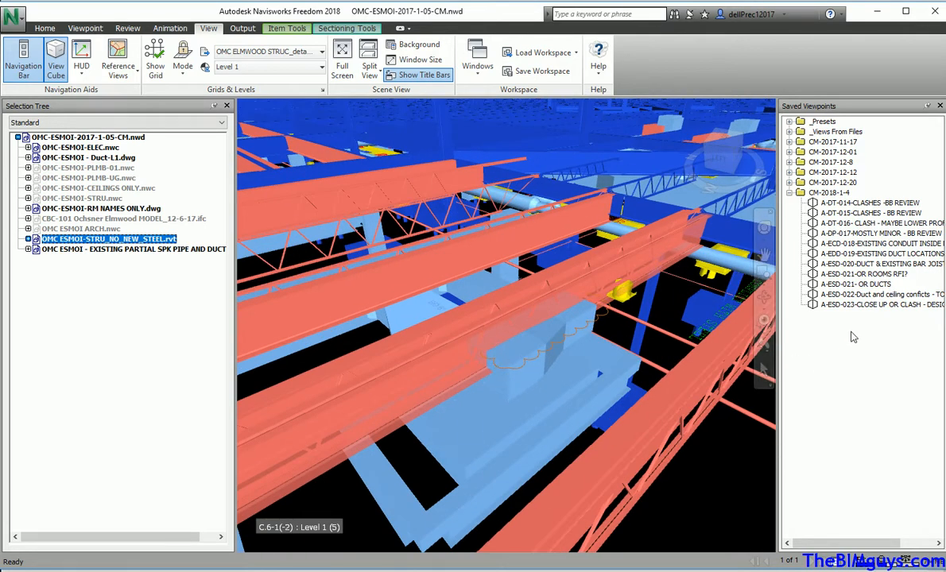
Go to saved viewpoint A-ESD-023 and measure point to point from the duct box's top face to the joist's bottom flange.
{"action": "left_click", "coordinate": [860, 306]}
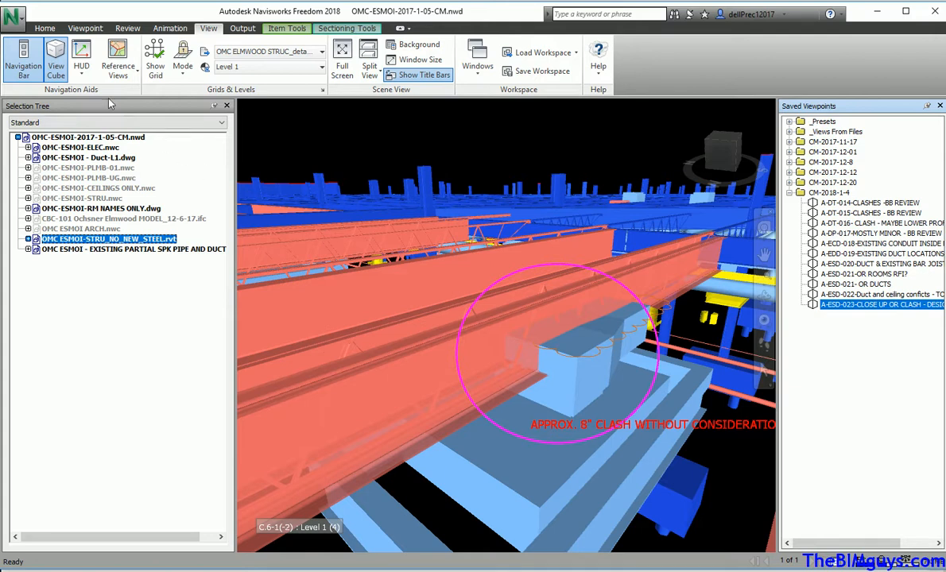
{"action": "left_click", "coordinate": [128, 29]}
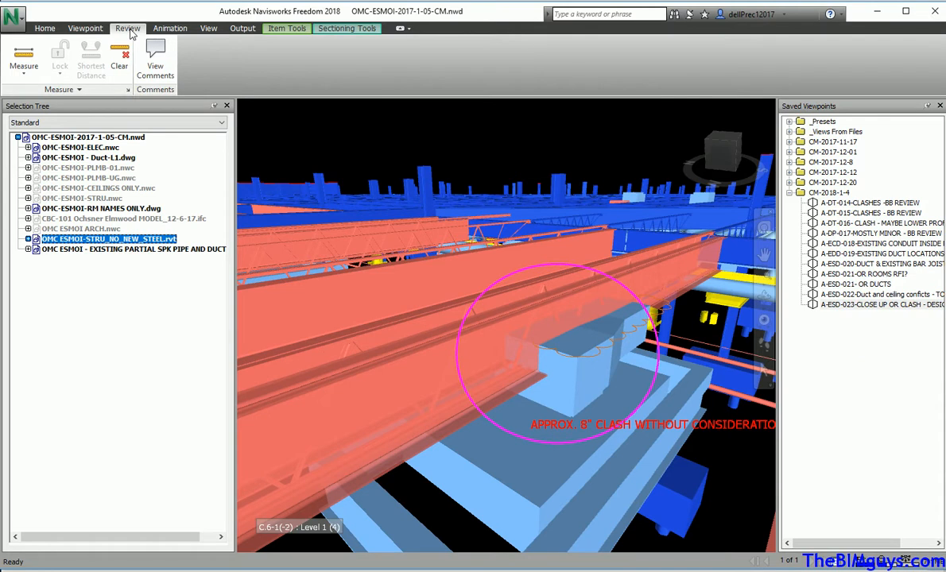
{"action": "left_click", "coordinate": [25, 77]}
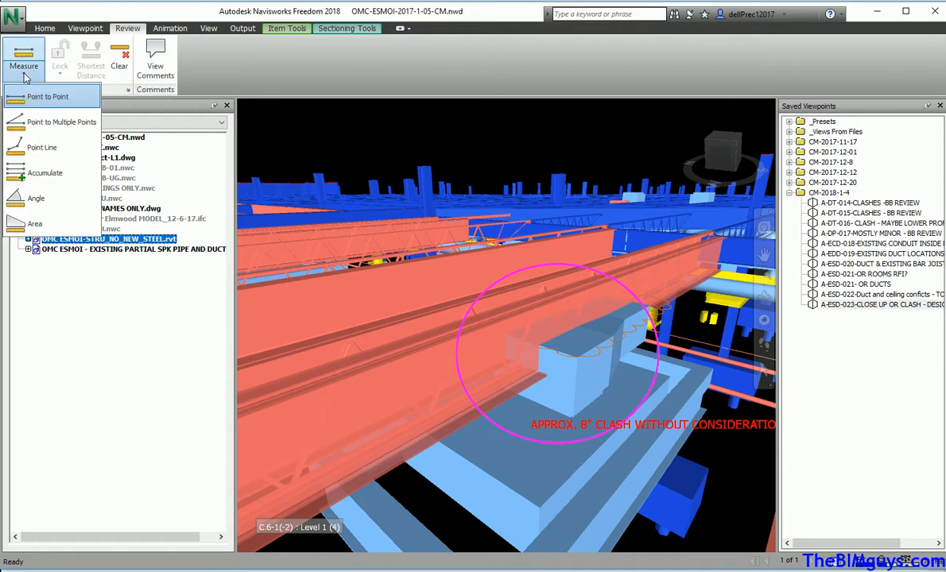
{"action": "left_click", "coordinate": [32, 96]}
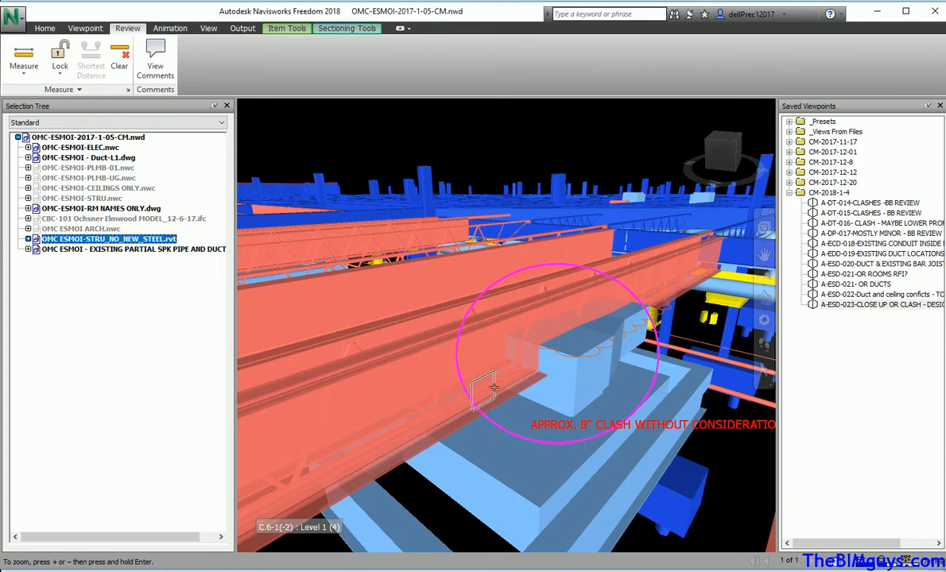
{"action": "left_click", "coordinate": [580, 339]}
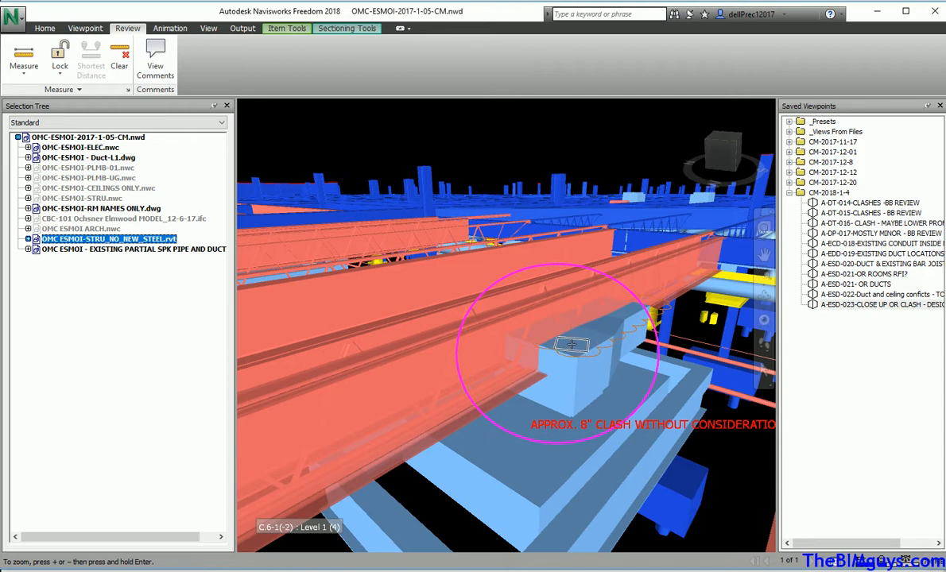
{"action": "scroll", "coordinate": [546, 372], "scroll_direction": "up", "scroll_amount": 3}
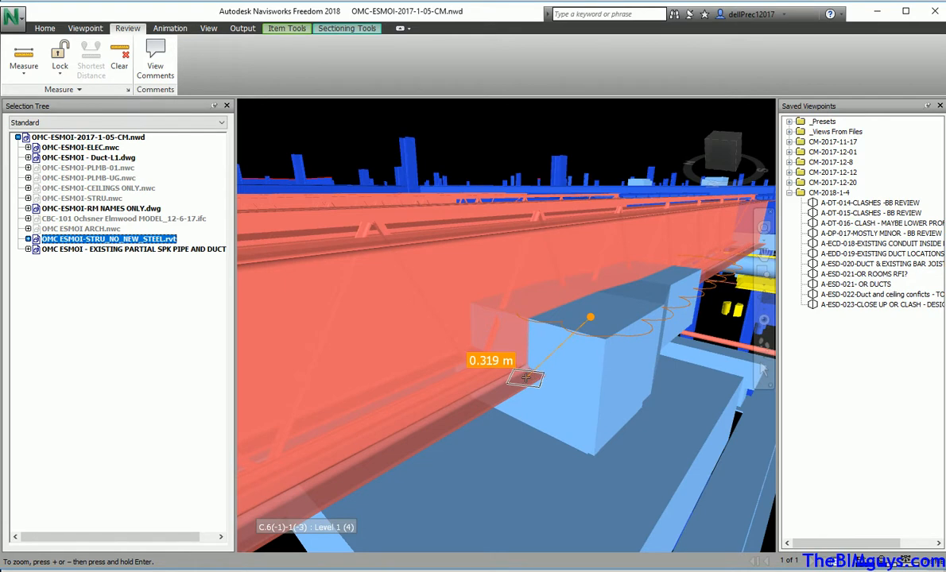
{"action": "left_click", "coordinate": [525, 378]}
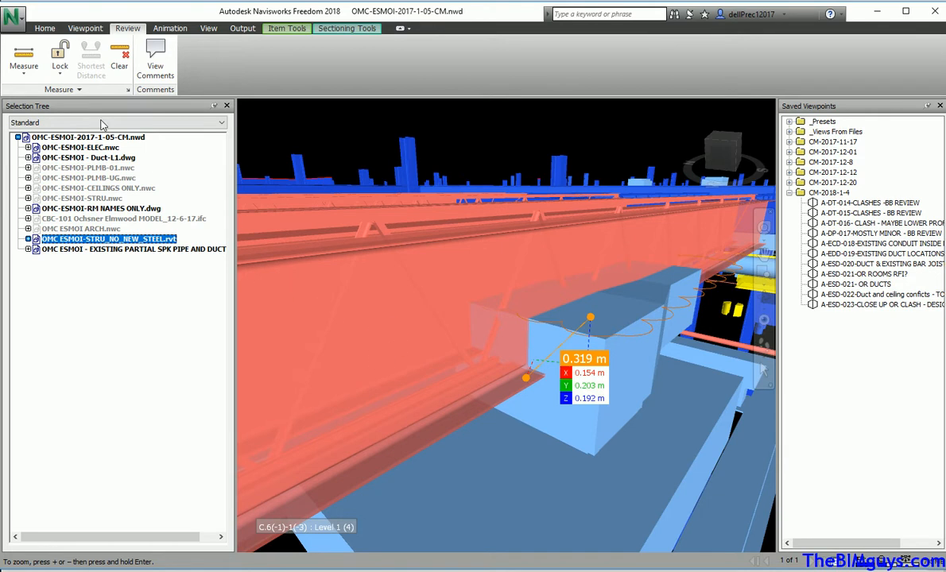
Set the linear display units to Feet and Inches Fractions in the program's interface options.
{"action": "left_click", "coordinate": [18, 19]}
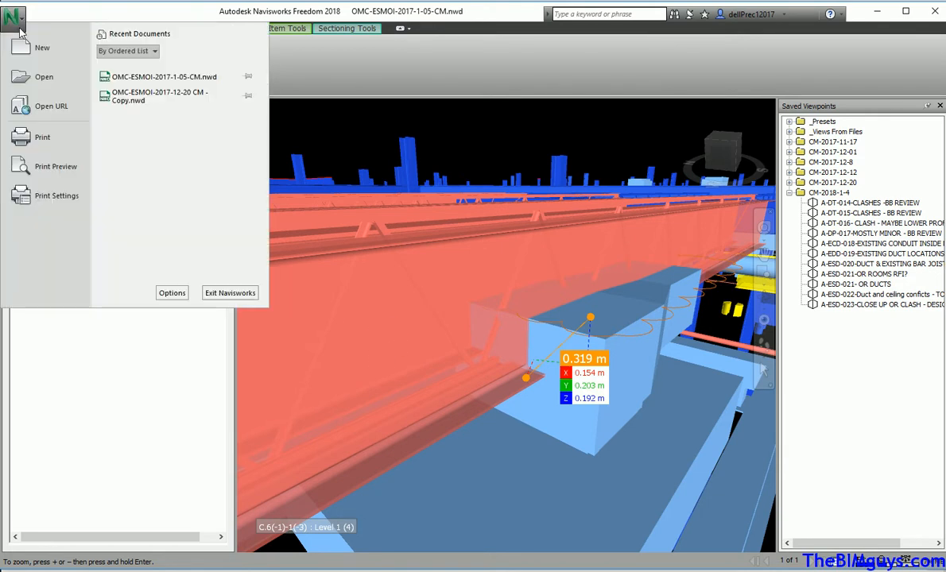
{"action": "left_click", "coordinate": [172, 293]}
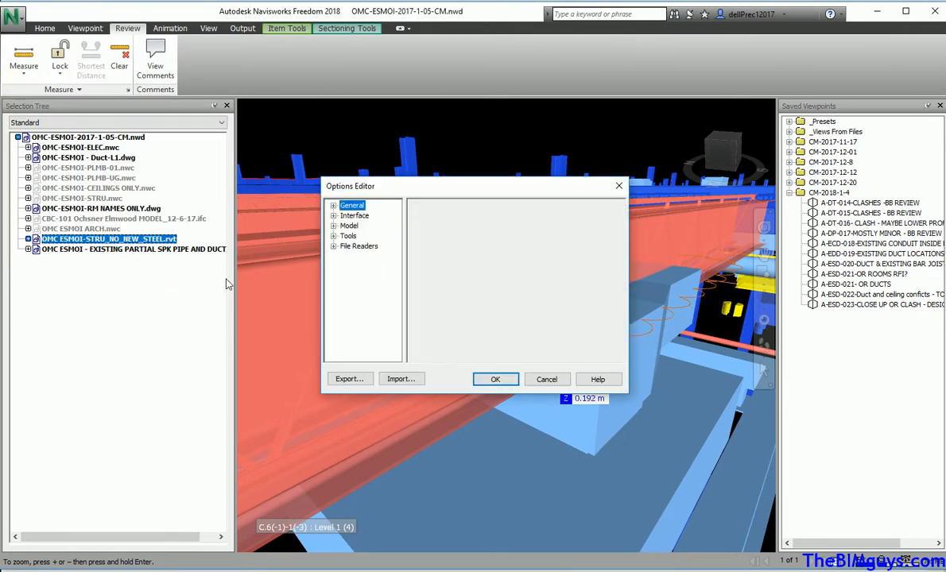
{"action": "left_click", "coordinate": [334, 206]}
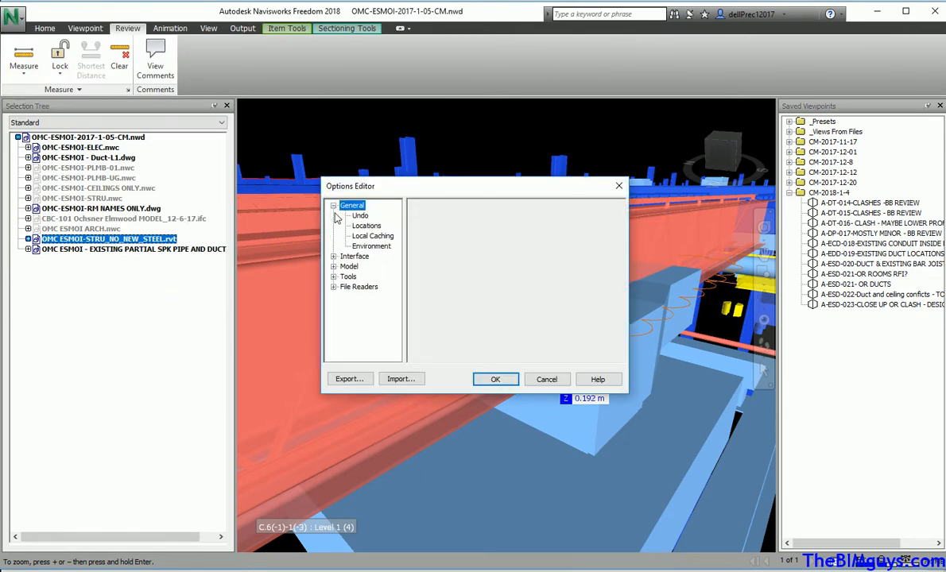
{"action": "left_click", "coordinate": [333, 257]}
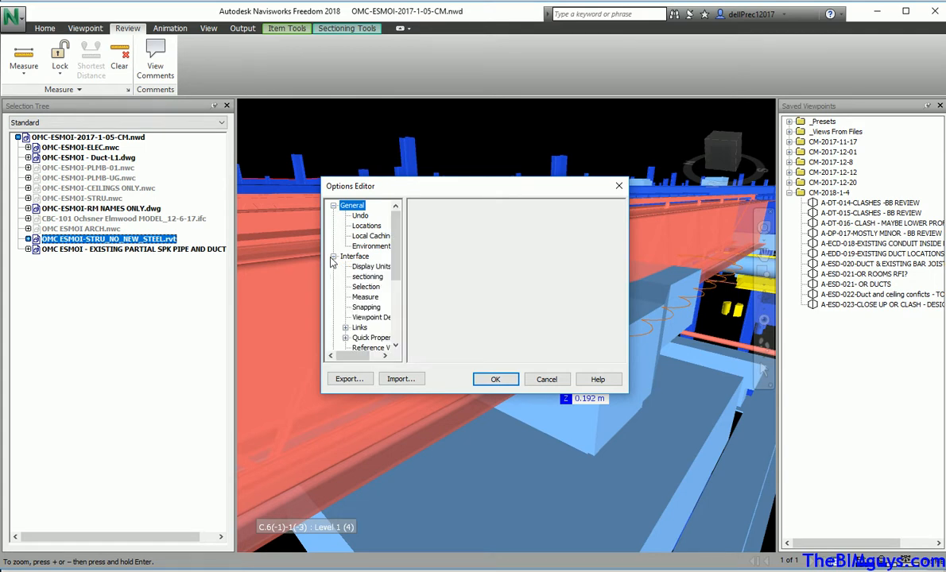
{"action": "mouse_move", "coordinate": [398, 273]}
{"action": "left_mouse_down"}
{"action": "mouse_move", "coordinate": [398, 289]}
{"action": "mouse_move", "coordinate": [396, 262]}
{"action": "left_mouse_up"}
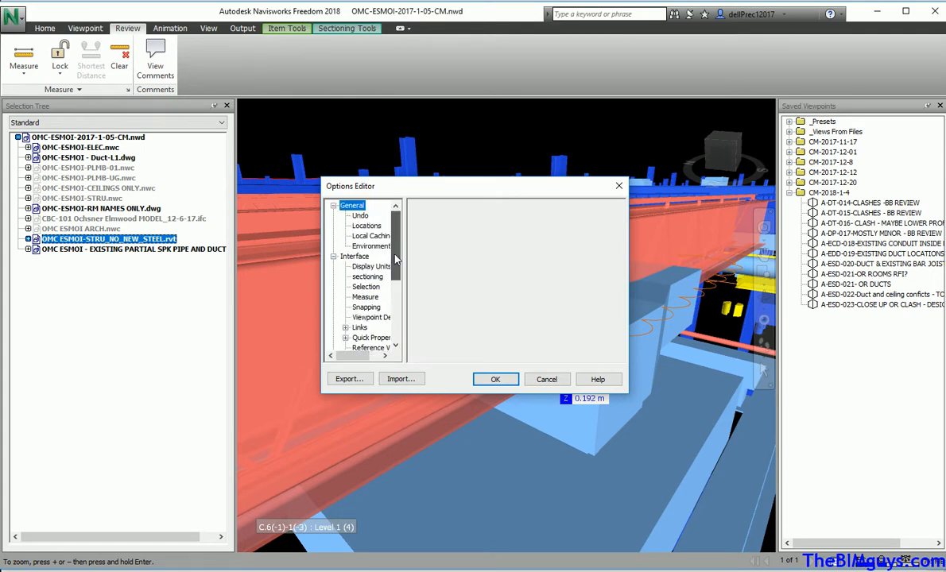
{"action": "left_click", "coordinate": [361, 216]}
{"action": "left_click", "coordinate": [366, 225]}
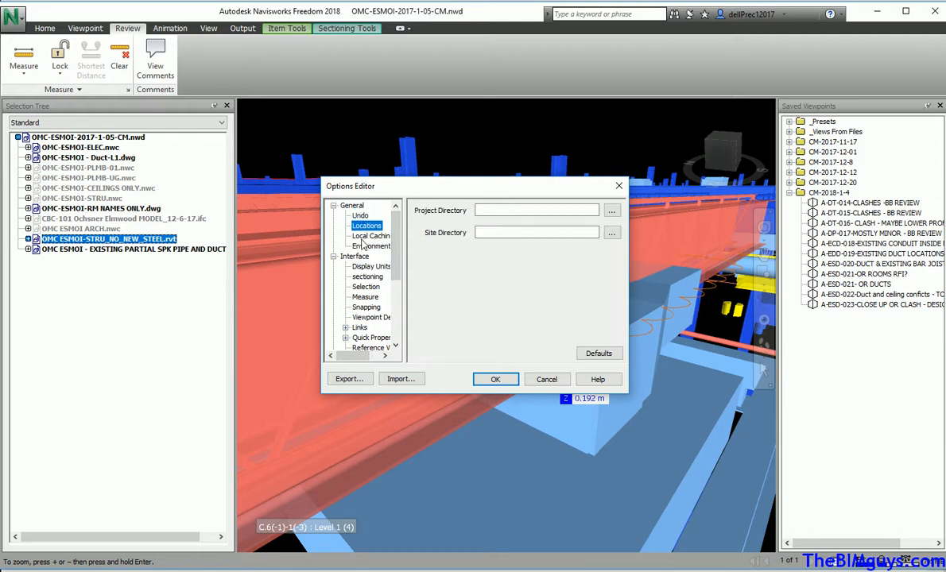
{"action": "left_click", "coordinate": [370, 236]}
{"action": "left_click", "coordinate": [369, 247]}
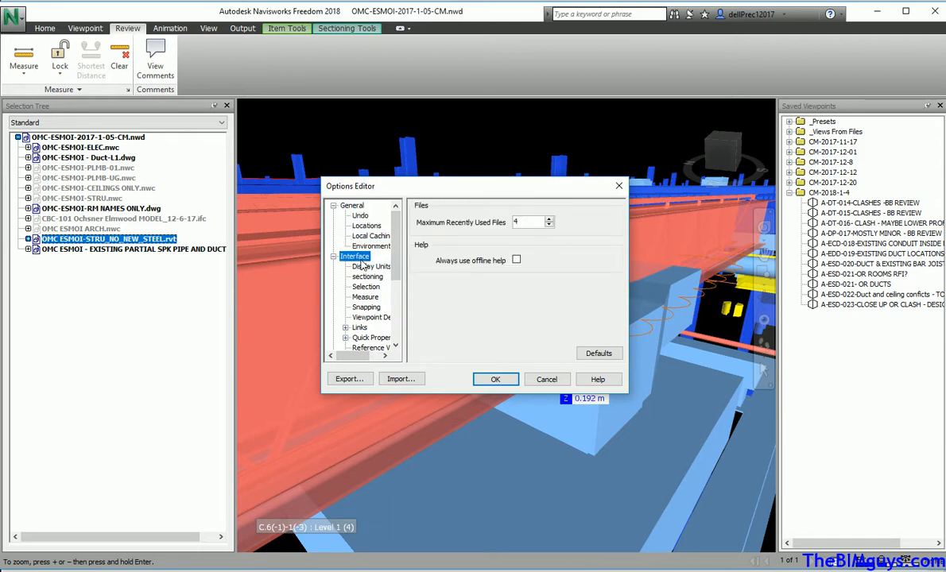
{"action": "left_click", "coordinate": [362, 267]}
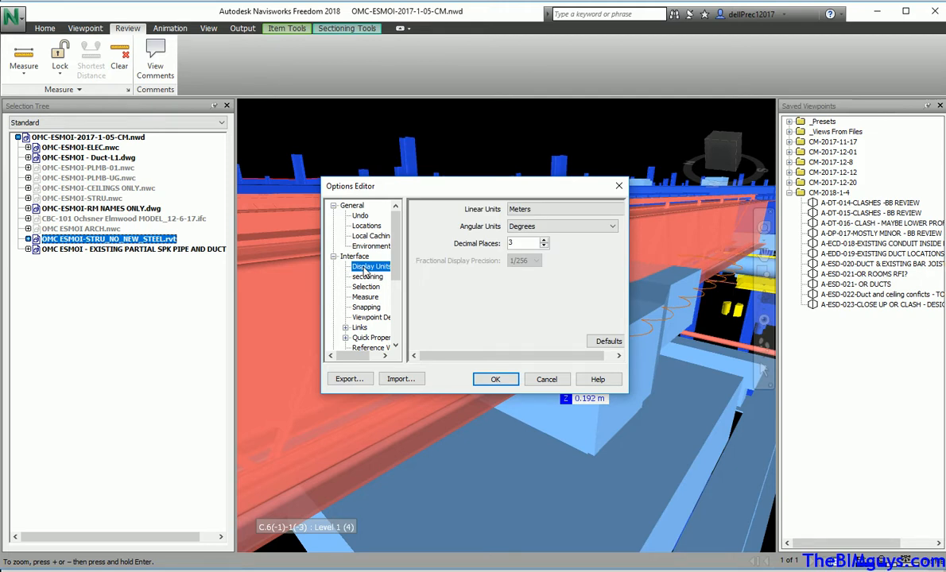
{"action": "left_click", "coordinate": [617, 210]}
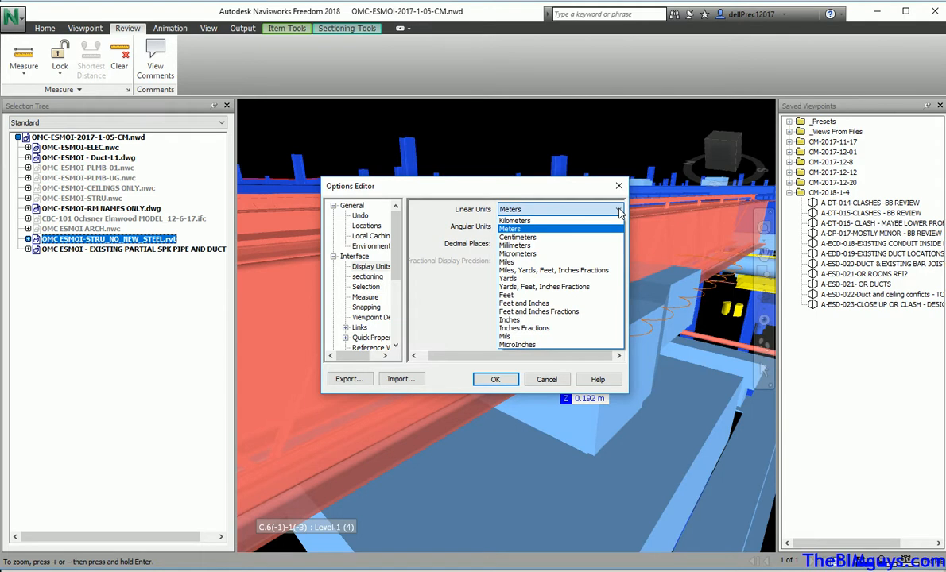
{"action": "left_click", "coordinate": [574, 317]}
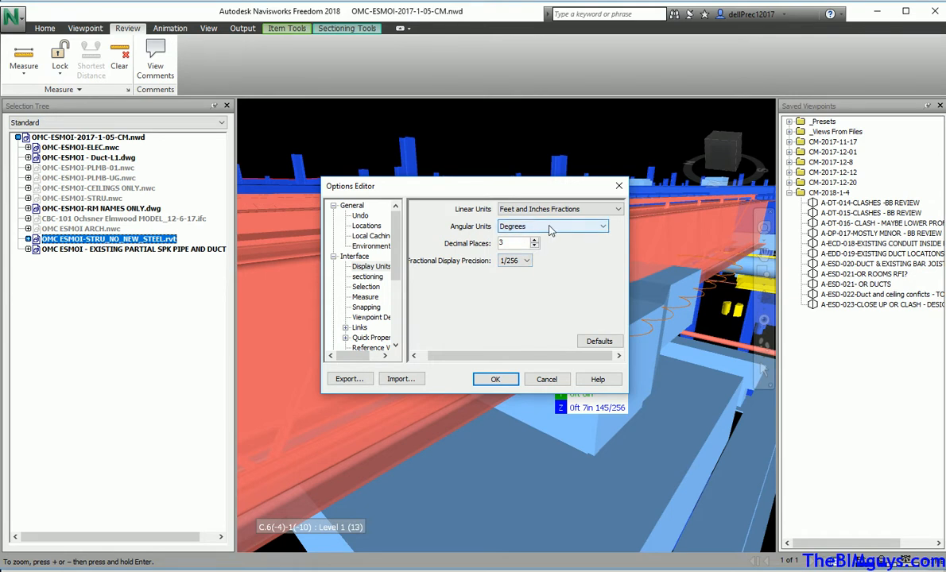
Set the fractional display precision to 1/8 and apply the options.
{"action": "left_click", "coordinate": [527, 263]}
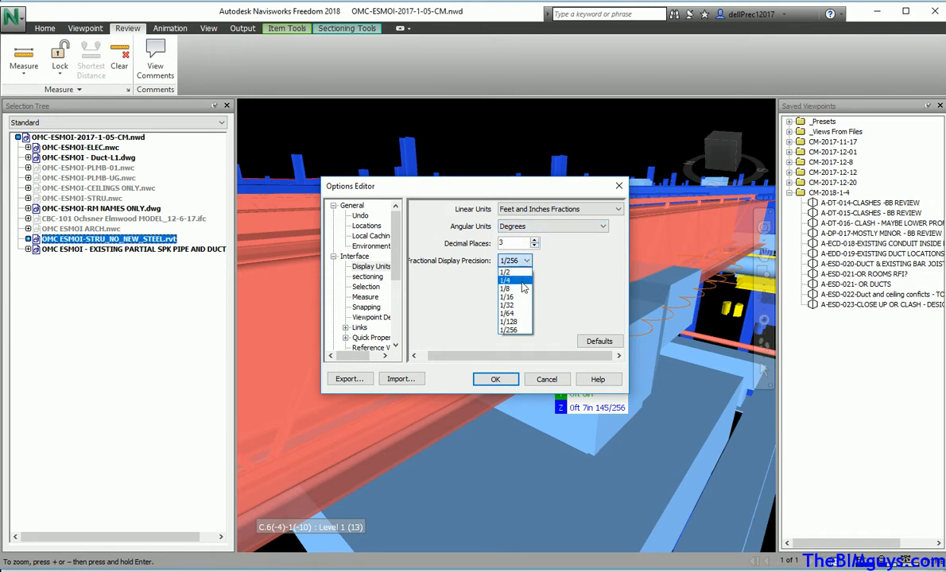
{"action": "left_click", "coordinate": [520, 291]}
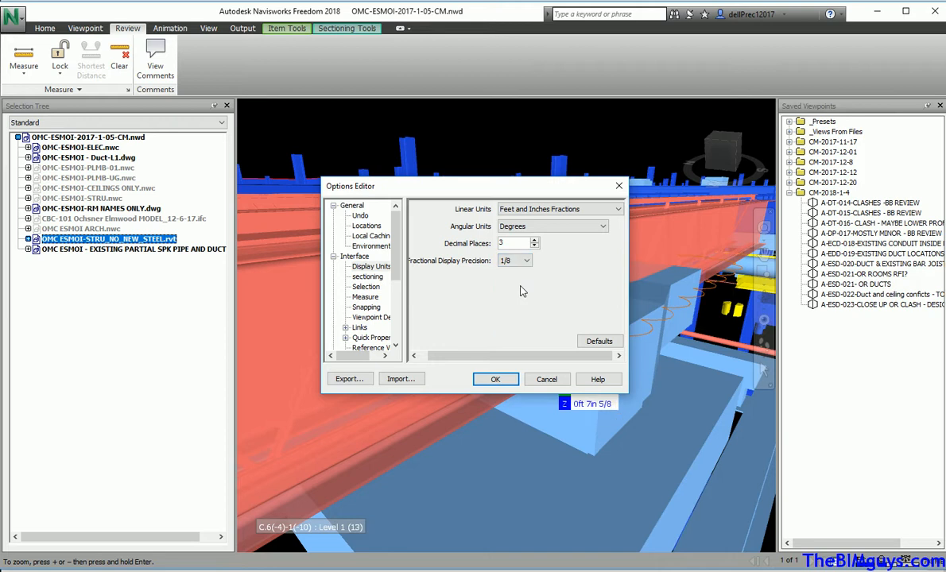
{"action": "left_click", "coordinate": [495, 380]}
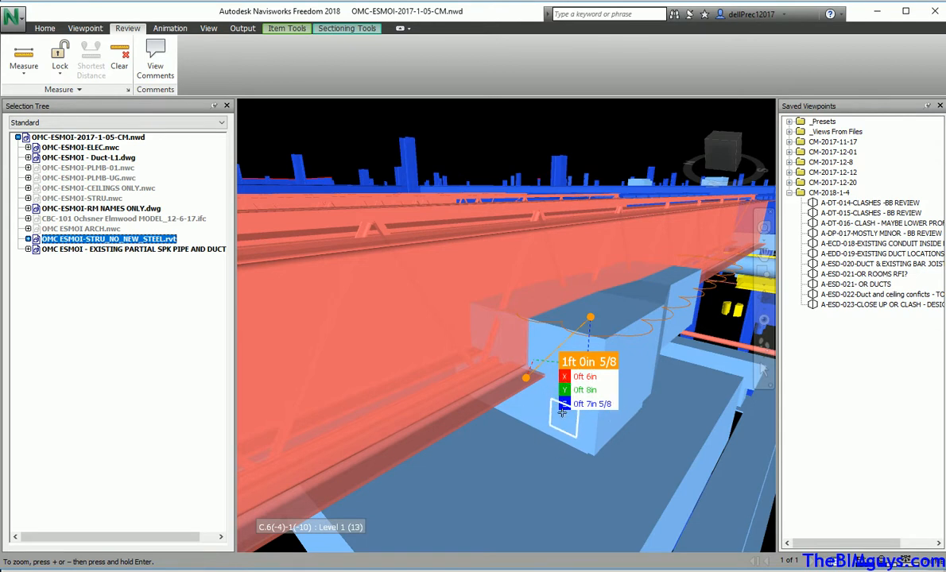
Examine the measured overlap between the duct box and the joist up close and in its surroundings, with the structural model deselected.
{"action": "scroll", "coordinate": [556, 417], "scroll_direction": "up", "scroll_amount": 3}
{"action": "scroll", "coordinate": [561, 414], "scroll_direction": "up", "scroll_amount": 3}
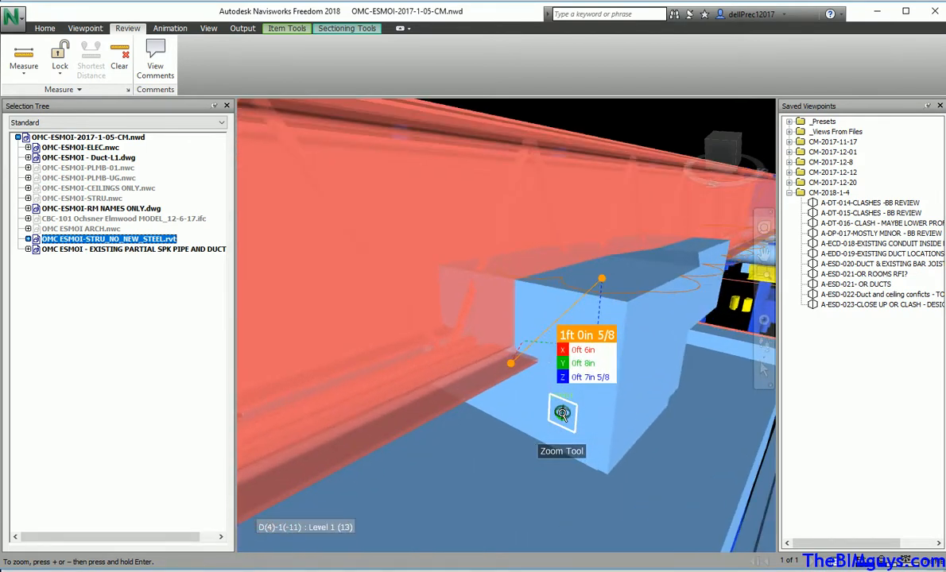
{"action": "scroll", "coordinate": [562, 414], "scroll_direction": "down", "scroll_amount": 4}
{"action": "key", "text": "Escape"}
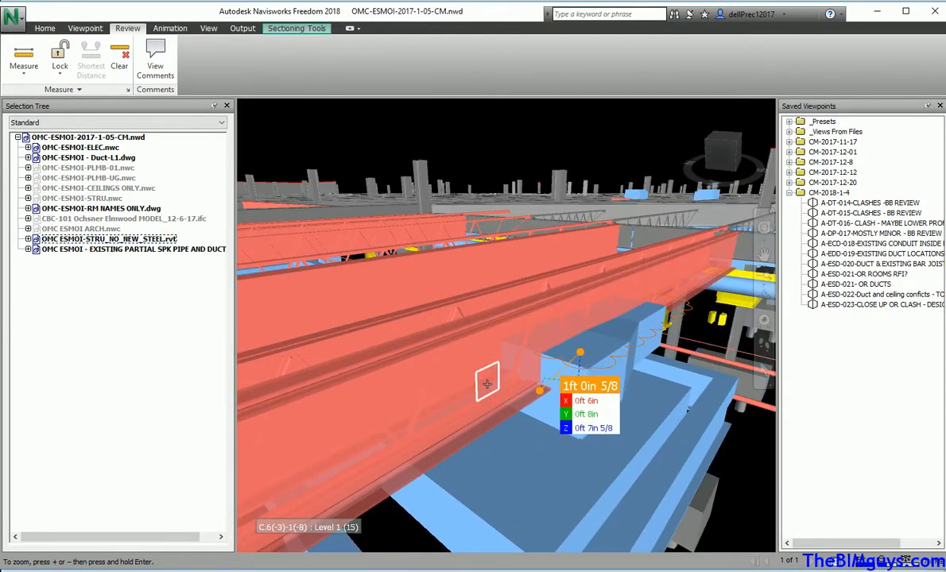
{"action": "scroll", "coordinate": [479, 365], "scroll_direction": "down", "scroll_amount": 3}
{"action": "scroll", "coordinate": [480, 365], "scroll_direction": "down", "scroll_amount": 2}
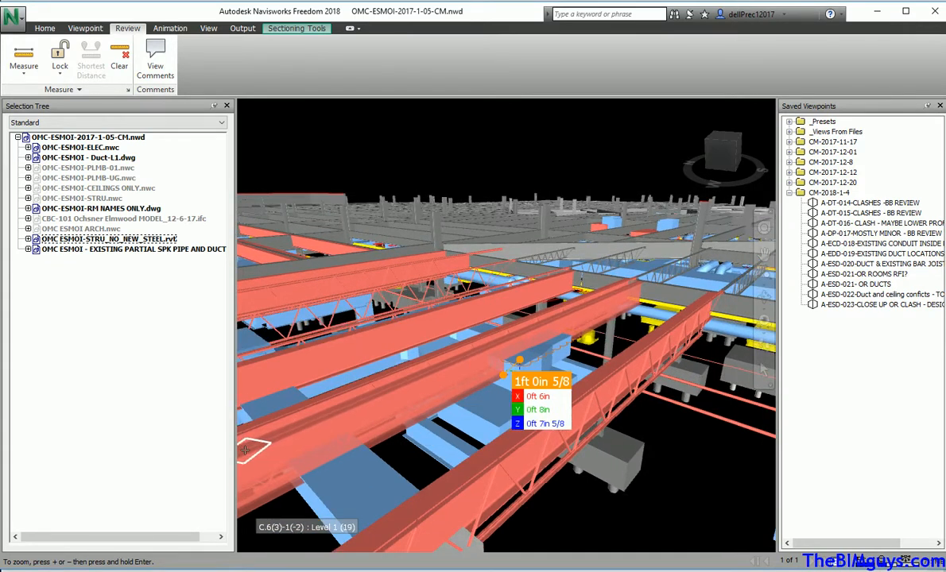
{"action": "scroll", "coordinate": [247, 452], "scroll_direction": "up", "scroll_amount": 3}
{"action": "scroll", "coordinate": [246, 451], "scroll_direction": "down", "scroll_amount": 2}
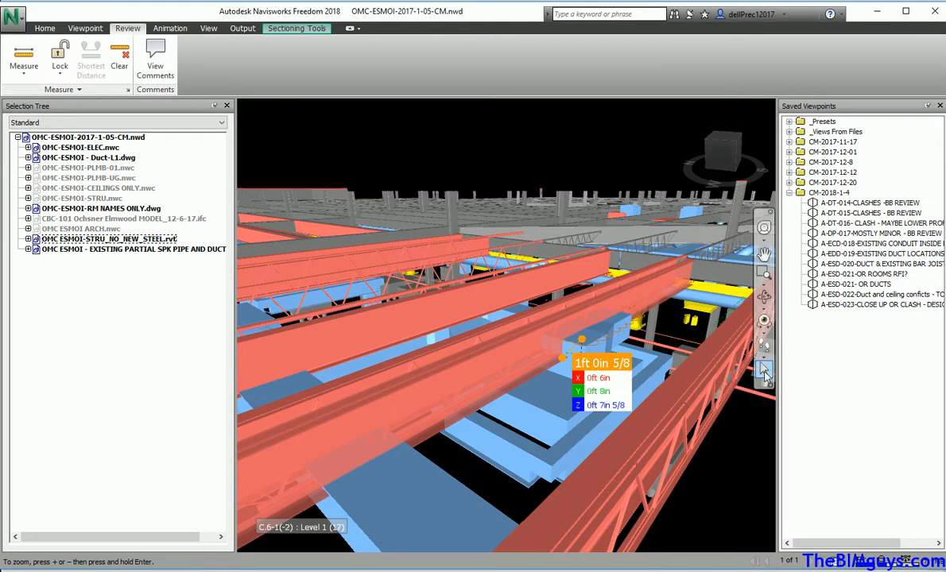
Leave measuring mode and select the HVAC equipment face just below the clashing joist.
{"action": "left_click", "coordinate": [765, 372]}
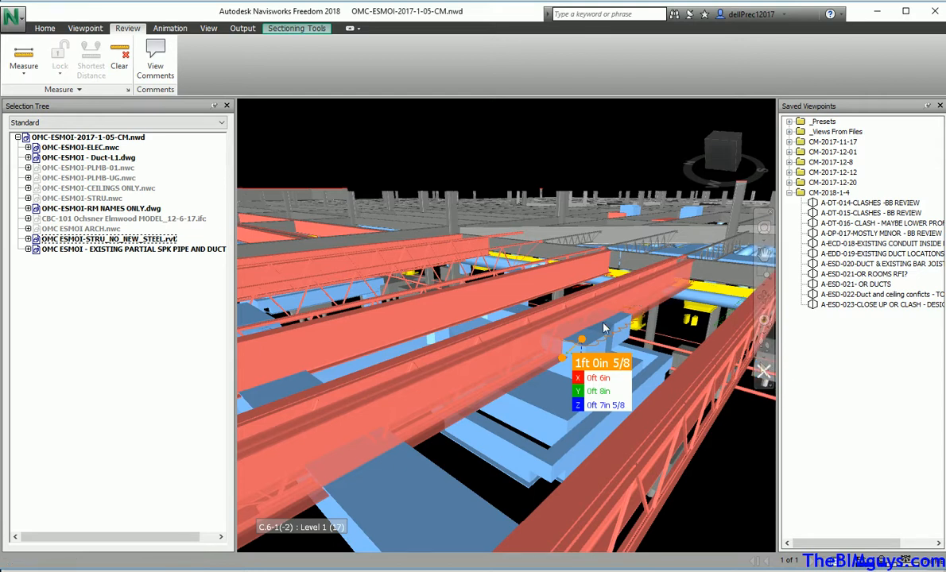
{"action": "left_click", "coordinate": [540, 397]}
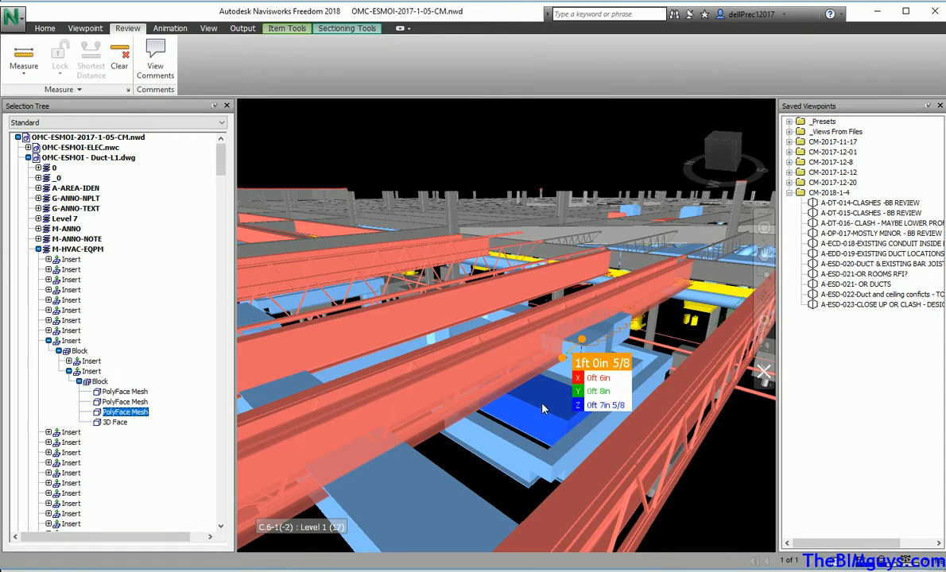
Examine the selected HVAC equipment below the clashing joist close up and from farther back.
{"action": "scroll", "coordinate": [541, 403], "scroll_direction": "up", "scroll_amount": 5}
{"action": "scroll", "coordinate": [541, 403], "scroll_direction": "down", "scroll_amount": 5}
{"action": "scroll", "coordinate": [537, 406], "scroll_direction": "up", "scroll_amount": 5}
{"action": "scroll", "coordinate": [535, 409], "scroll_direction": "down", "scroll_amount": 3}
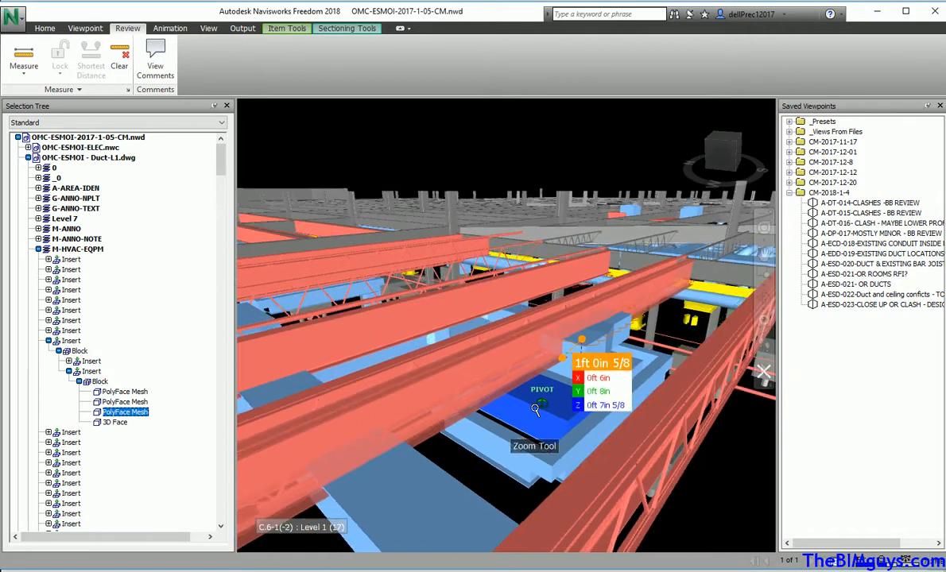
{"action": "scroll", "coordinate": [538, 415], "scroll_direction": "up", "scroll_amount": 3}
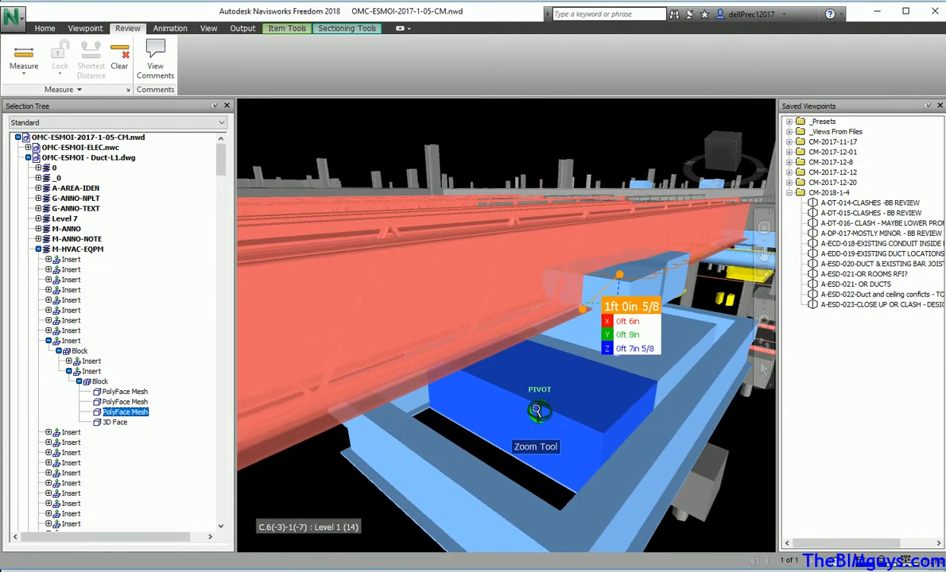
{"action": "scroll", "coordinate": [536, 412], "scroll_direction": "down", "scroll_amount": 2}
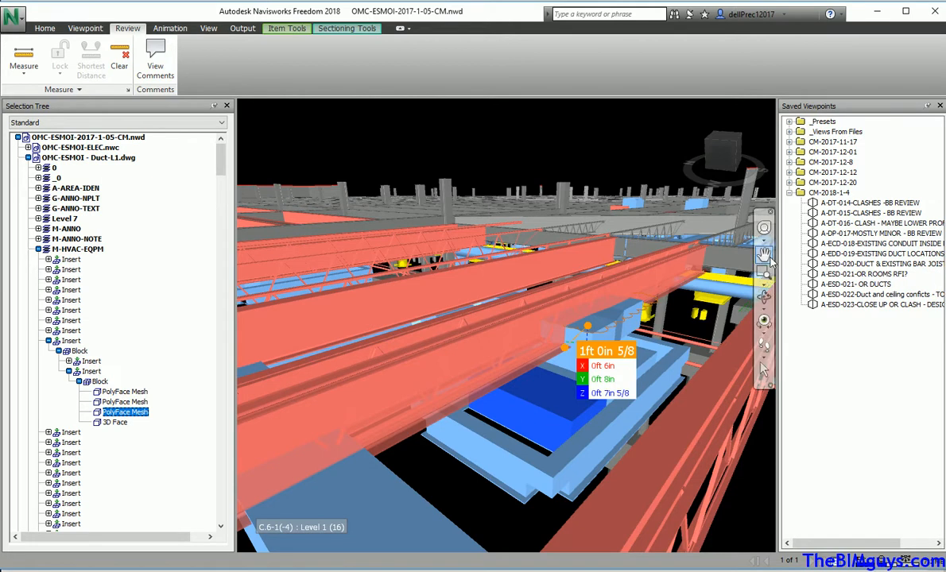
Orbit and pan around the duct box to inspect the measured clash from above, from the side and up close.
{"action": "left_click", "coordinate": [764, 301]}
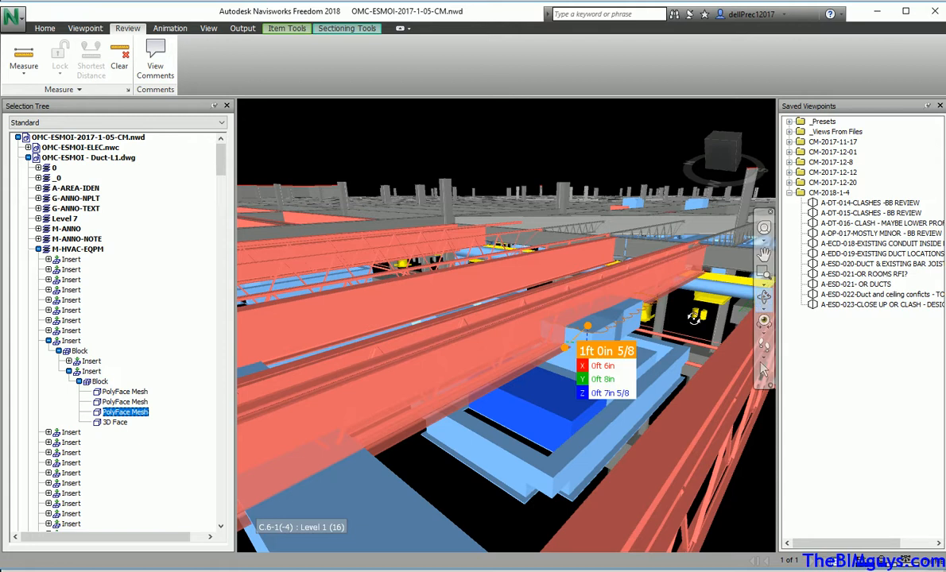
{"action": "mouse_move", "coordinate": [707, 343]}
{"action": "left_mouse_down"}
{"action": "mouse_move", "coordinate": [597, 250]}
{"action": "mouse_move", "coordinate": [589, 276]}
{"action": "mouse_move", "coordinate": [715, 282]}
{"action": "left_mouse_up"}
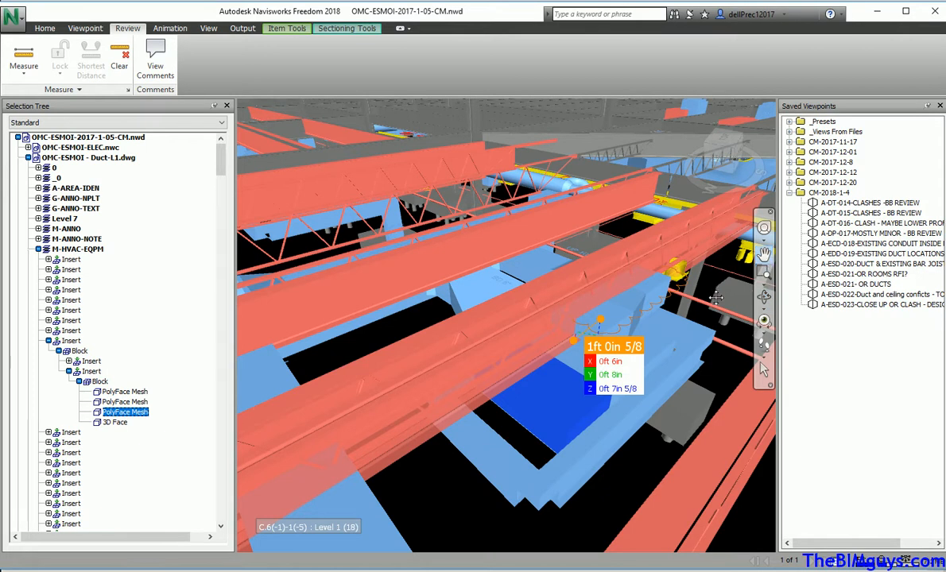
{"action": "left_click", "coordinate": [765, 256]}
{"action": "left_click_drag", "start_coordinate": [673, 314], "coordinate": [660, 337]}
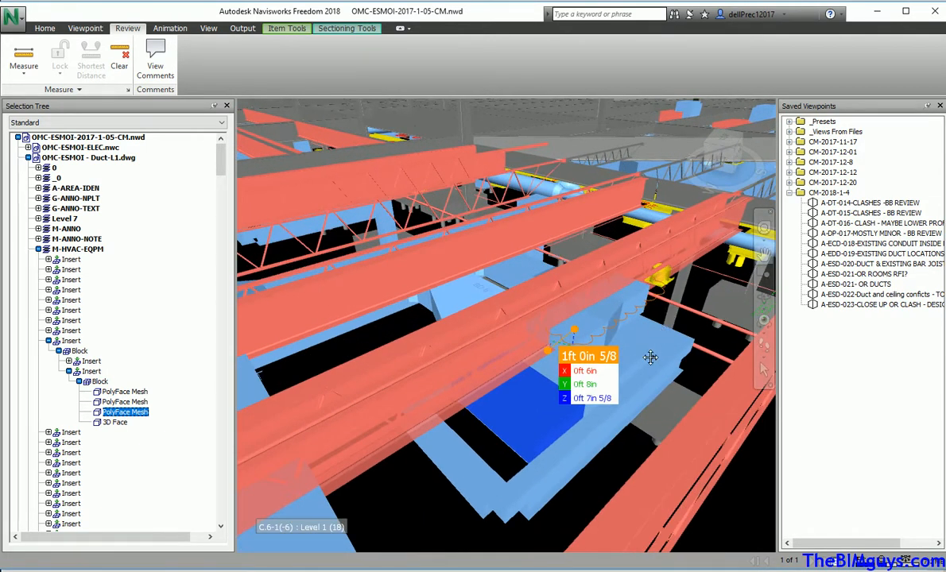
{"action": "scroll", "coordinate": [649, 359], "scroll_direction": "up", "scroll_amount": 5}
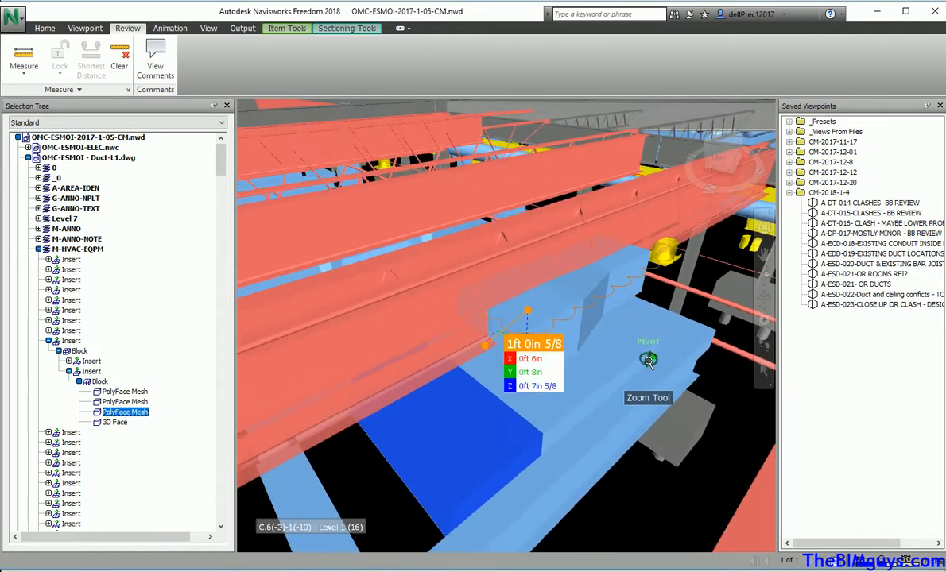
{"action": "scroll", "coordinate": [649, 359], "scroll_direction": "down", "scroll_amount": 4}
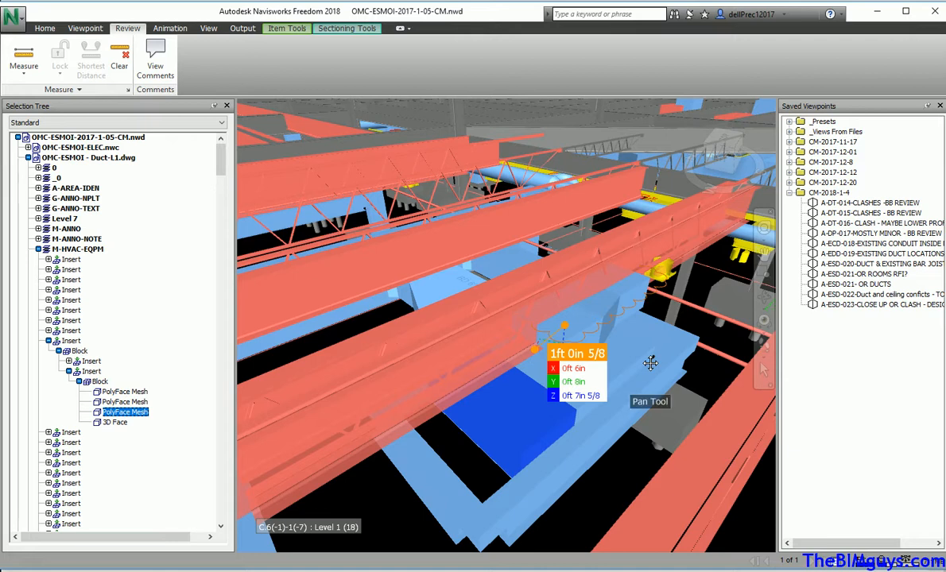
{"action": "mouse_move", "coordinate": [650, 364]}
{"action": "middle_mouse_down"}
{"action": "mouse_move", "coordinate": [612, 365]}
{"action": "mouse_move", "coordinate": [498, 422]}
{"action": "mouse_move", "coordinate": [625, 422]}
{"action": "mouse_move", "coordinate": [665, 355]}
{"action": "middle_mouse_up"}
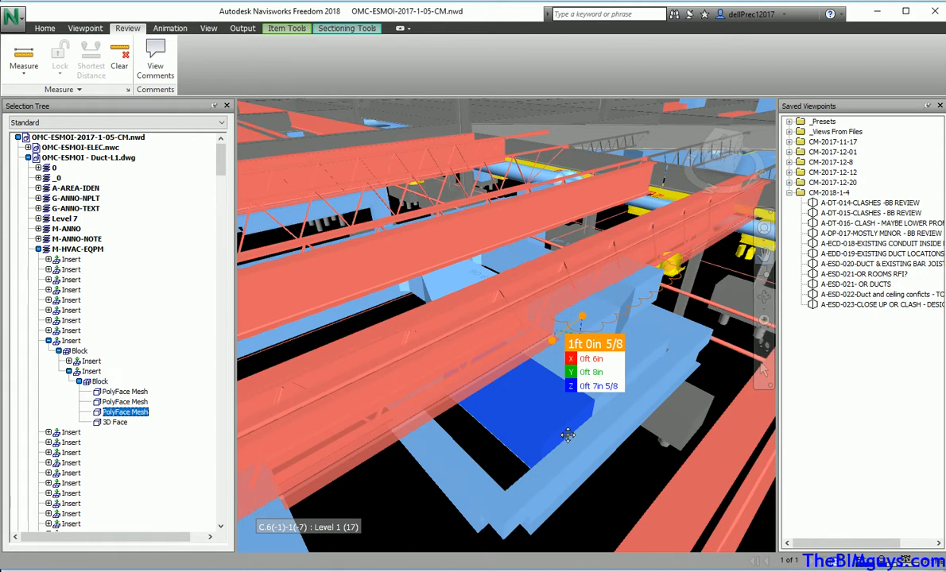
{"action": "mouse_move", "coordinate": [571, 436]}
{"action": "left_mouse_down"}
{"action": "mouse_move", "coordinate": [556, 421]}
{"action": "mouse_move", "coordinate": [600, 435]}
{"action": "mouse_move", "coordinate": [639, 421]}
{"action": "mouse_move", "coordinate": [558, 427]}
{"action": "left_mouse_up"}
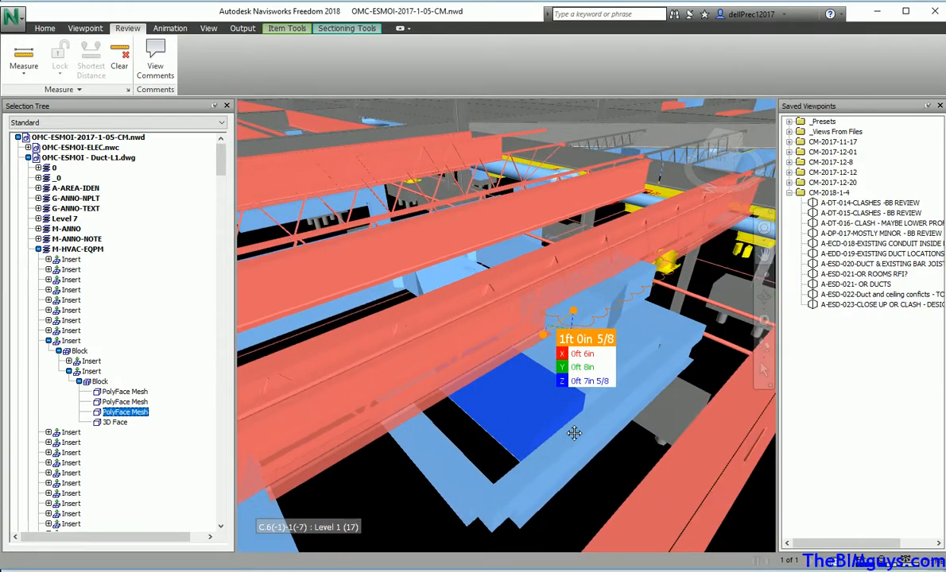
{"action": "mouse_move", "coordinate": [582, 433]}
{"action": "middle_mouse_down", "text": "shift"}
{"action": "mouse_move", "coordinate": [534, 434]}
{"action": "mouse_move", "coordinate": [609, 436]}
{"action": "mouse_move", "coordinate": [667, 411]}
{"action": "mouse_move", "coordinate": [574, 422]}
{"action": "mouse_move", "coordinate": [535, 389]}
{"action": "middle_mouse_up", "text": "shift"}
{"action": "middle_click_drag", "start_coordinate": [574, 318], "coordinate": [616, 431], "text": "shift"}
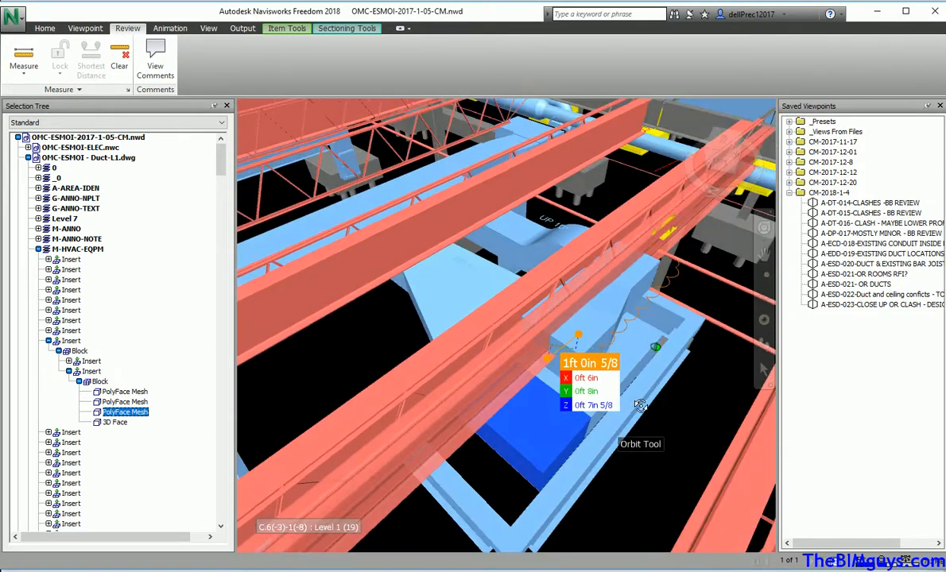
{"action": "middle_click_drag", "start_coordinate": [506, 407], "coordinate": [520, 376], "text": "shift"}
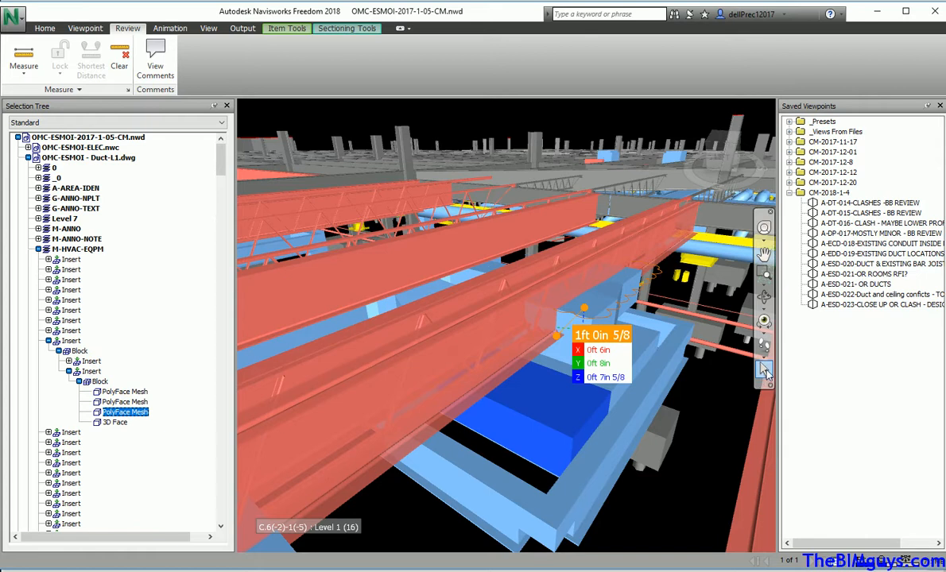
Select the W21X44 beam running across the duct box, inspect it from a lower angle and clear the selection.
{"action": "left_click", "coordinate": [468, 359]}
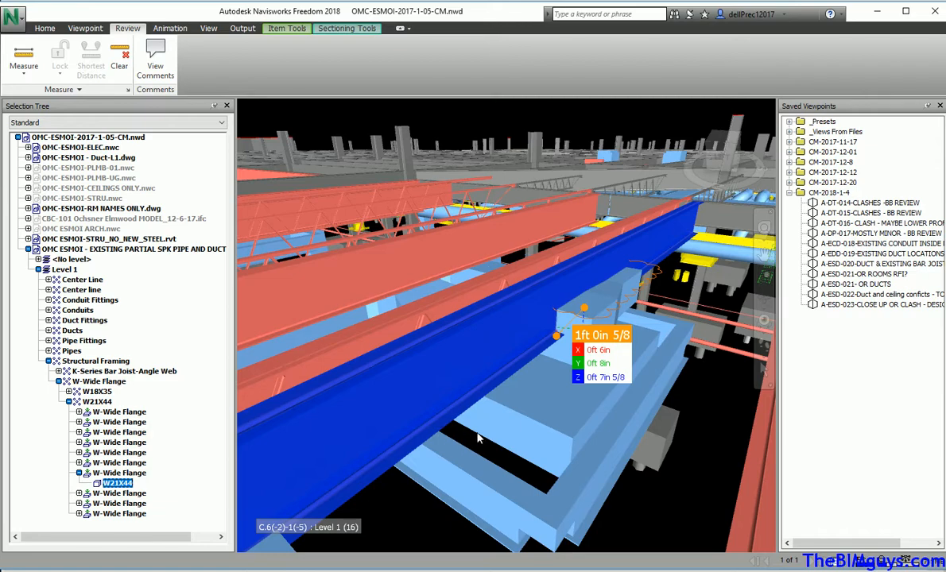
{"action": "mouse_move", "coordinate": [512, 454]}
{"action": "middle_mouse_down", "text": "shift"}
{"action": "mouse_move", "coordinate": [652, 421]}
{"action": "mouse_move", "coordinate": [671, 347]}
{"action": "mouse_move", "coordinate": [731, 354]}
{"action": "mouse_move", "coordinate": [711, 346]}
{"action": "mouse_move", "coordinate": [707, 326]}
{"action": "mouse_move", "coordinate": [709, 401]}
{"action": "mouse_move", "coordinate": [673, 387]}
{"action": "mouse_move", "coordinate": [624, 410]}
{"action": "mouse_move", "coordinate": [616, 454]}
{"action": "mouse_move", "coordinate": [598, 434]}
{"action": "mouse_move", "coordinate": [624, 428]}
{"action": "mouse_move", "coordinate": [546, 377]}
{"action": "mouse_move", "coordinate": [502, 401]}
{"action": "mouse_move", "coordinate": [489, 397]}
{"action": "mouse_move", "coordinate": [452, 450]}
{"action": "mouse_move", "coordinate": [421, 450]}
{"action": "mouse_move", "coordinate": [457, 398]}
{"action": "middle_mouse_up", "text": "shift"}
{"action": "middle_click_drag", "start_coordinate": [457, 441], "coordinate": [551, 424], "text": "shift"}
{"action": "left_click", "coordinate": [713, 423]}
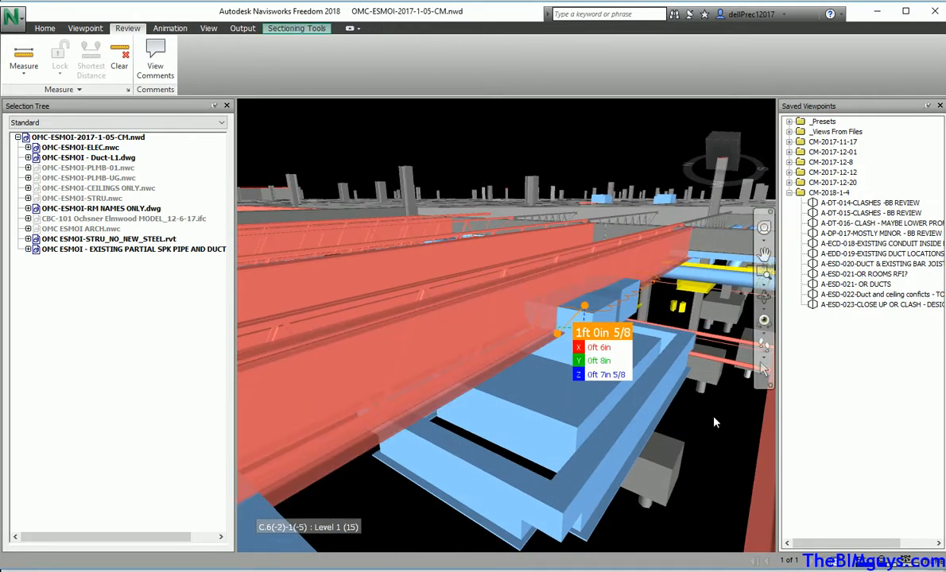
Hide the W21X44 wide flange beam in front of the bar joist at the duct box.
{"action": "left_click", "coordinate": [491, 359]}
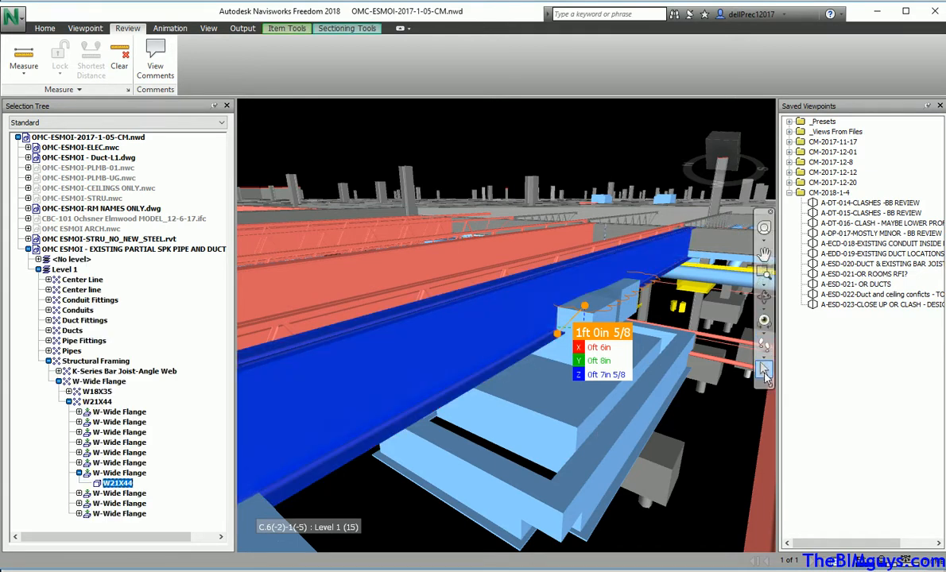
{"action": "right_click", "coordinate": [514, 346]}
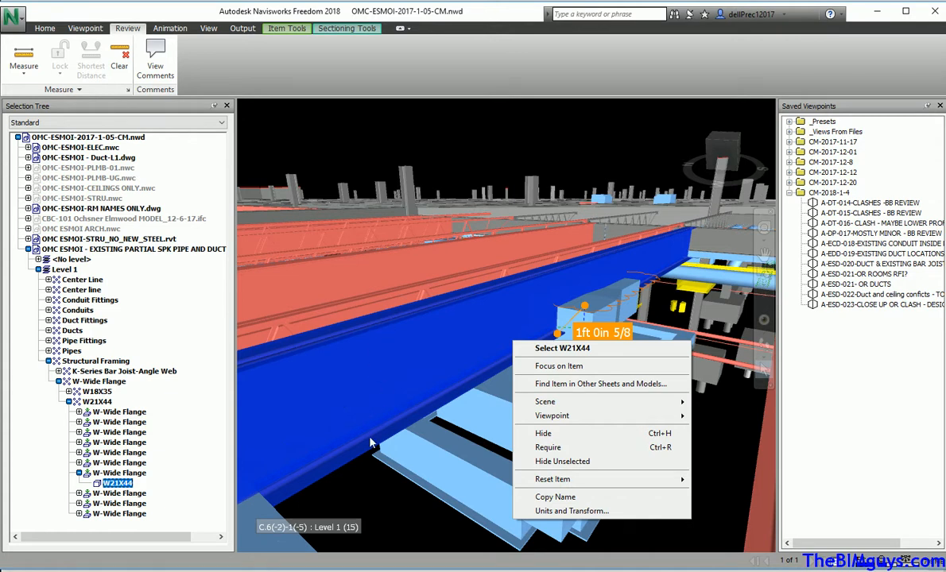
{"action": "left_click", "coordinate": [556, 434]}
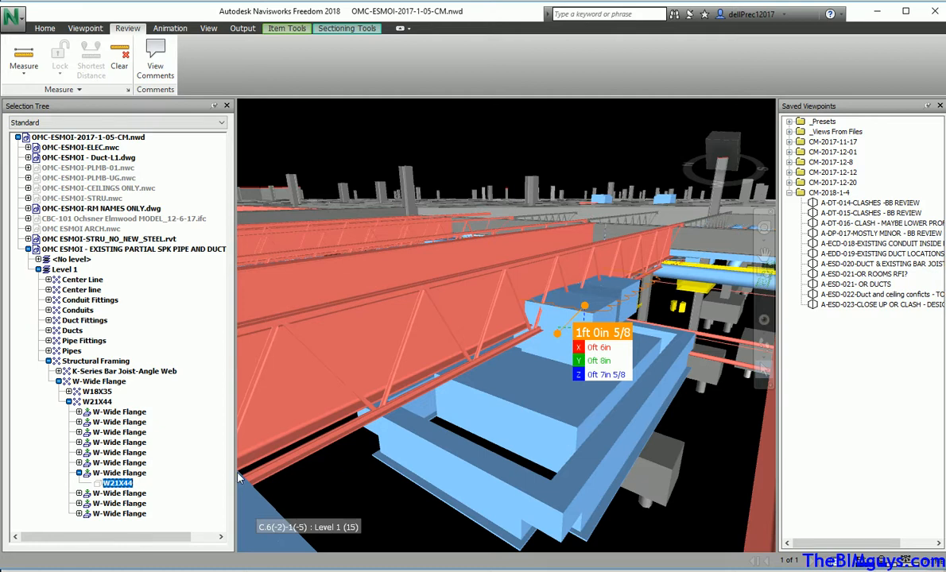
Unhide the W21X44 beam through its entry in the model tree and hide it again.
{"action": "left_click", "coordinate": [134, 463]}
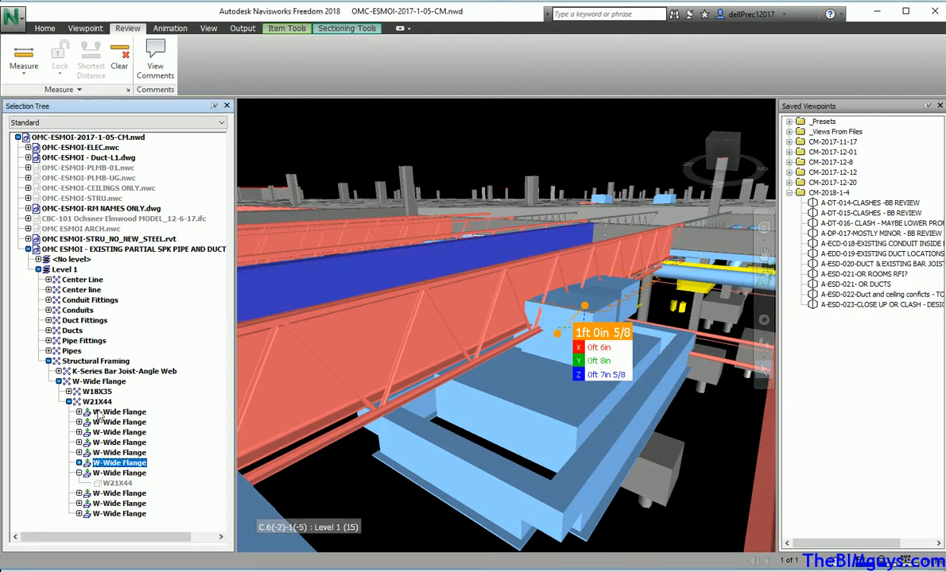
{"action": "left_click", "coordinate": [118, 483]}
{"action": "right_click", "coordinate": [123, 490]}
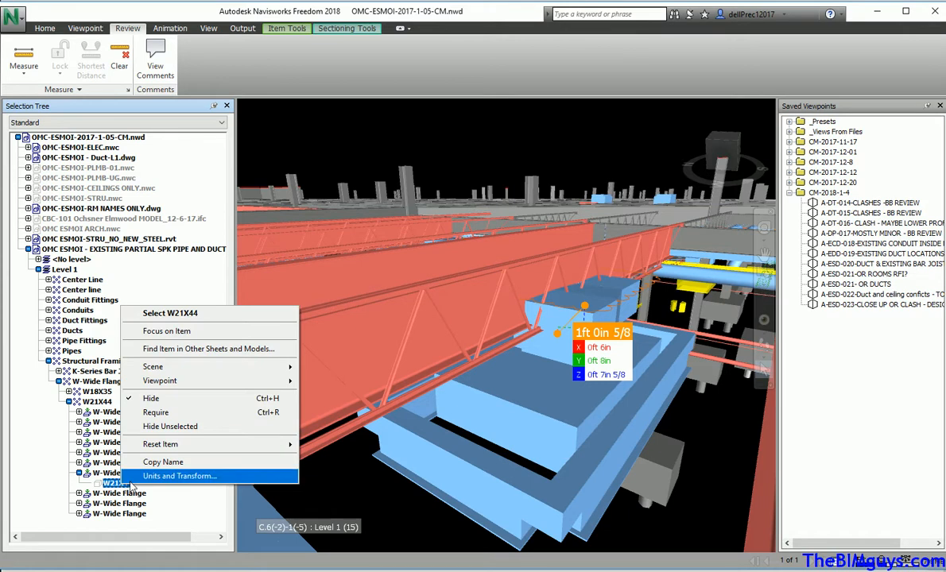
{"action": "left_click", "coordinate": [173, 399]}
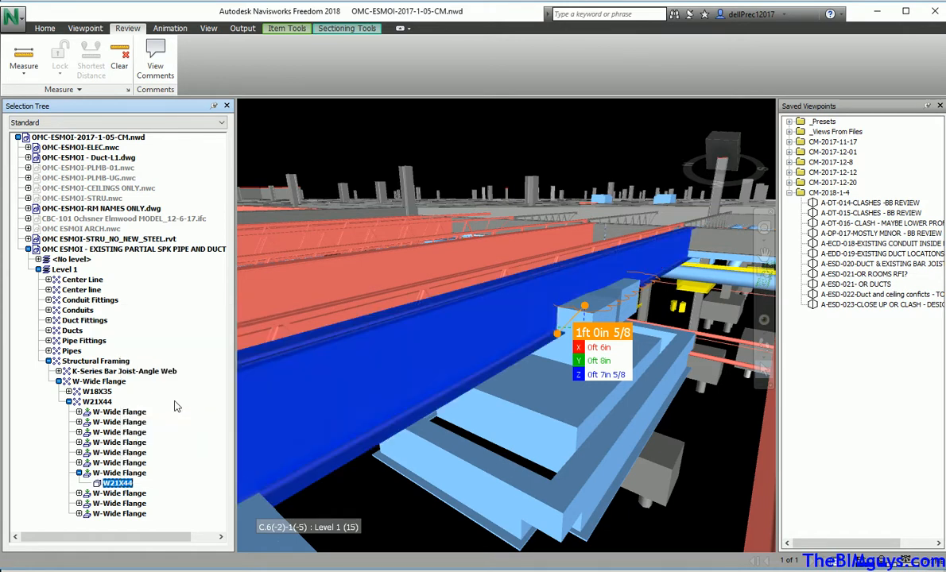
{"action": "right_click", "coordinate": [123, 486]}
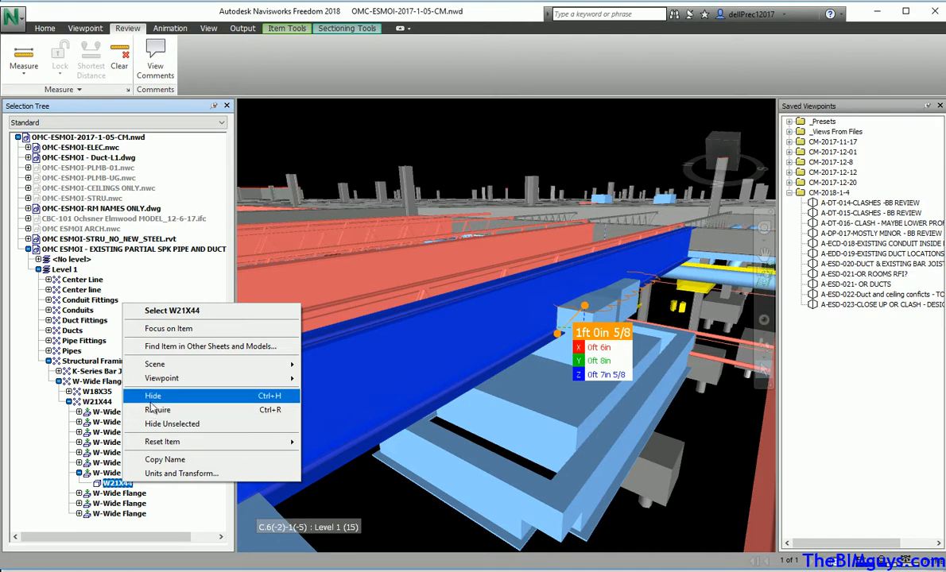
{"action": "left_click", "coordinate": [152, 400]}
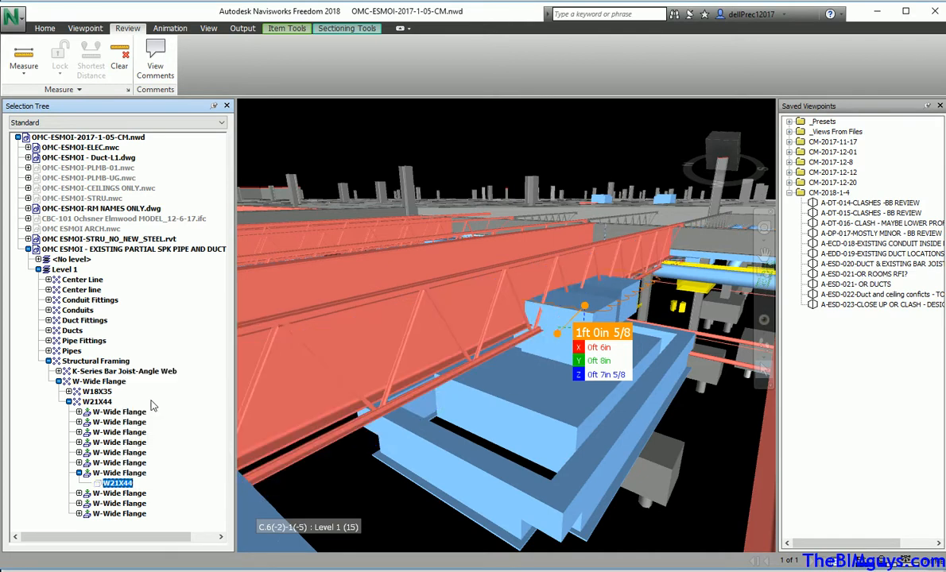
Examine how the bar joist's end meets the duct box, close up and from several angles.
{"action": "scroll", "coordinate": [534, 317], "scroll_direction": "up", "scroll_amount": 2}
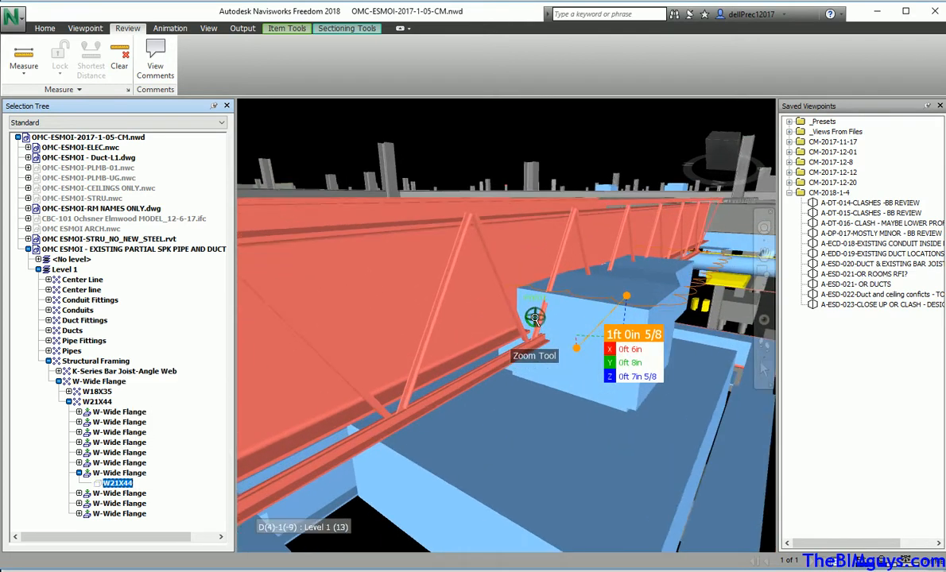
{"action": "middle_click_drag", "start_coordinate": [549, 396], "coordinate": [546, 351], "text": "shift"}
{"action": "scroll", "coordinate": [482, 401], "scroll_direction": "up", "scroll_amount": 3}
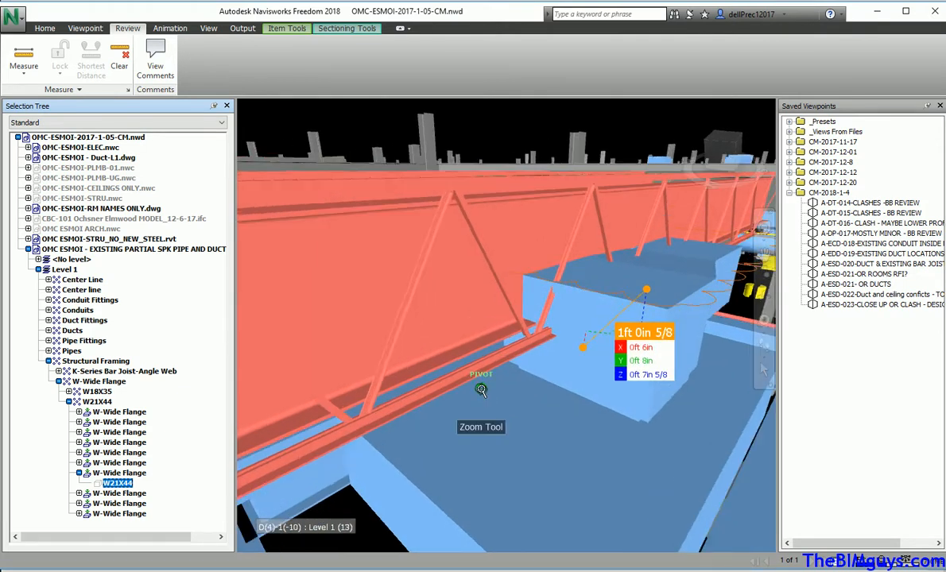
{"action": "middle_click_drag", "start_coordinate": [482, 397], "coordinate": [556, 355], "text": "shift"}
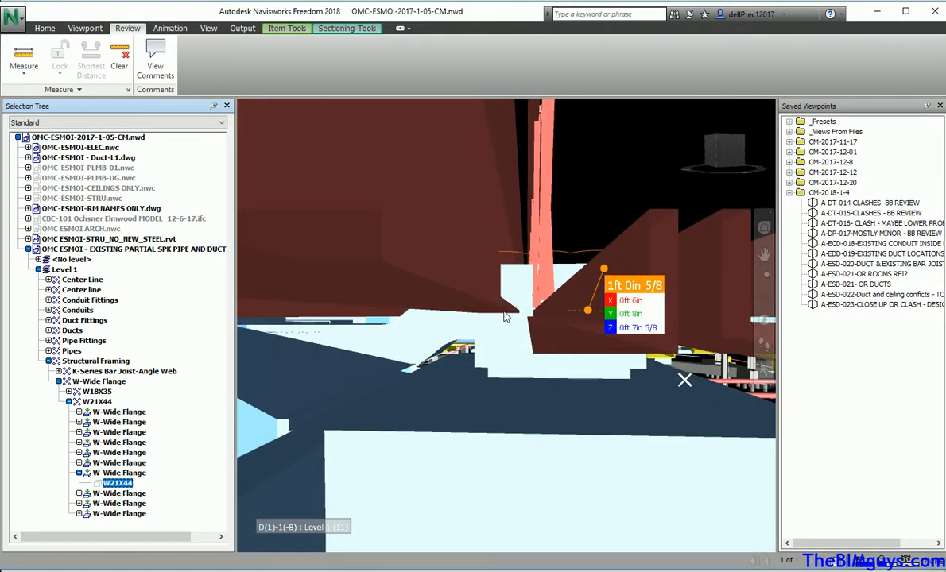
{"action": "mouse_move", "coordinate": [515, 323]}
{"action": "middle_mouse_down", "text": "shift"}
{"action": "mouse_move", "coordinate": [516, 355]}
{"action": "mouse_move", "coordinate": [506, 333]}
{"action": "mouse_move", "coordinate": [515, 372]}
{"action": "mouse_move", "coordinate": [513, 320]}
{"action": "middle_mouse_up", "text": "shift"}
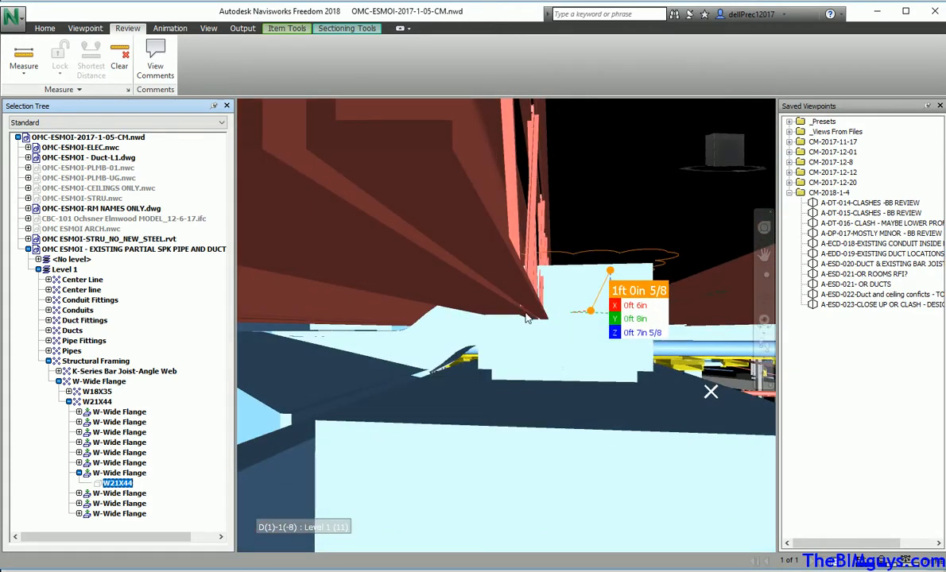
{"action": "mouse_move", "coordinate": [435, 315]}
{"action": "middle_mouse_down", "text": "shift"}
{"action": "mouse_move", "coordinate": [473, 322]}
{"action": "mouse_move", "coordinate": [446, 314]}
{"action": "mouse_move", "coordinate": [490, 310]}
{"action": "mouse_move", "coordinate": [428, 307]}
{"action": "mouse_move", "coordinate": [414, 343]}
{"action": "mouse_move", "coordinate": [503, 317]}
{"action": "middle_mouse_up", "text": "shift"}
{"action": "mouse_move", "coordinate": [566, 319]}
{"action": "middle_mouse_down", "text": "shift"}
{"action": "mouse_move", "coordinate": [563, 380]}
{"action": "mouse_move", "coordinate": [562, 346]}
{"action": "mouse_move", "coordinate": [537, 359]}
{"action": "middle_mouse_up", "text": "shift"}
{"action": "scroll", "coordinate": [537, 359], "scroll_direction": "down", "scroll_amount": 1}
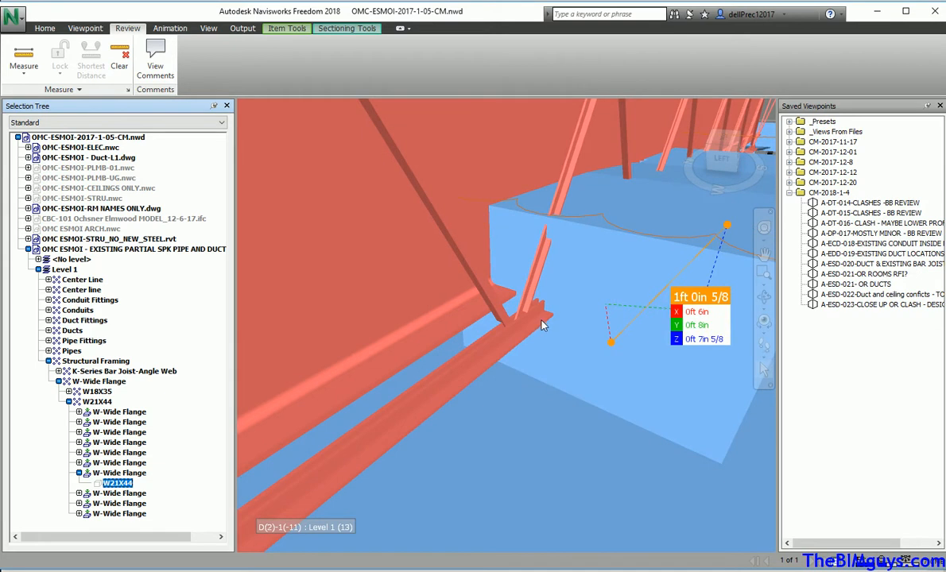
Measure from the duct box's top edge to the end of the bar joist's bottom chord.
{"action": "left_click", "coordinate": [27, 54]}
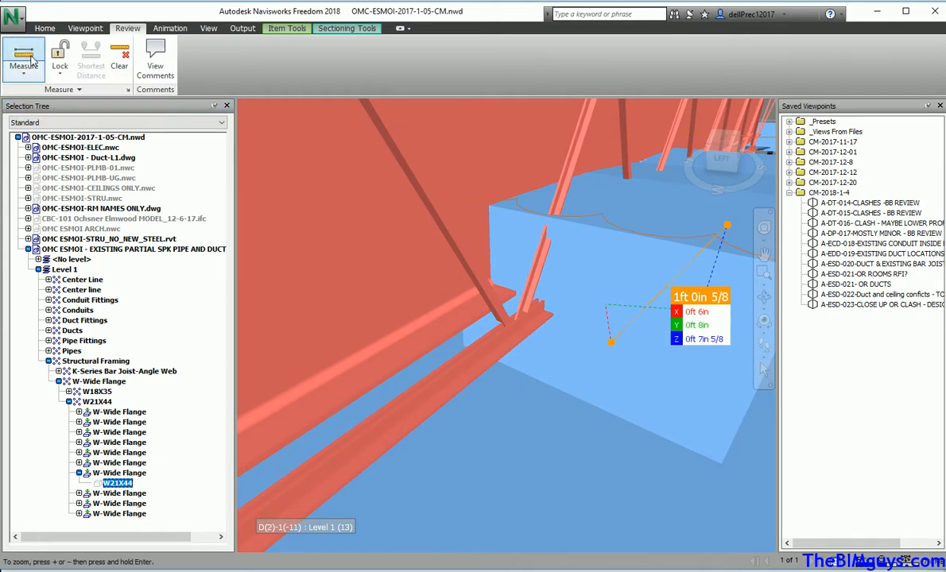
{"action": "left_click", "coordinate": [626, 214]}
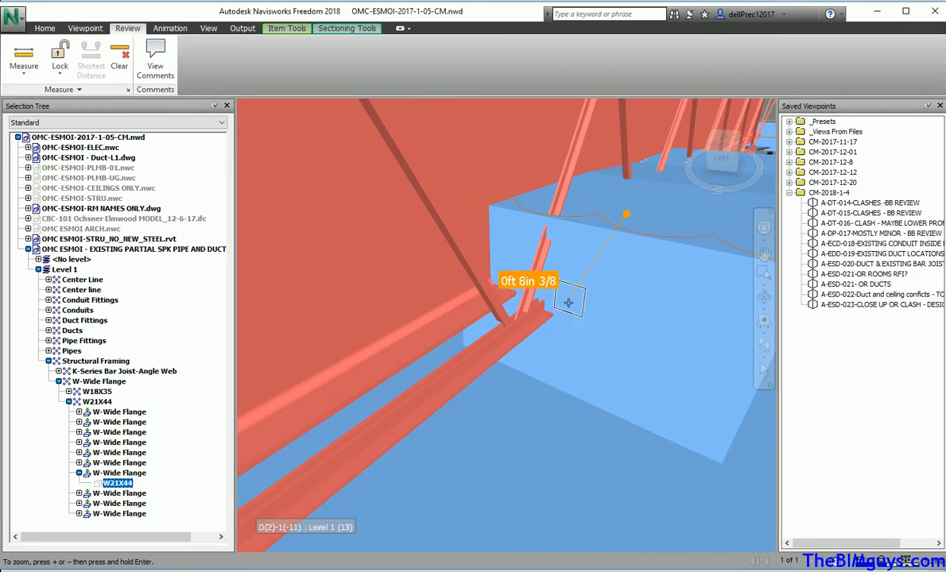
{"action": "left_click", "coordinate": [528, 326]}
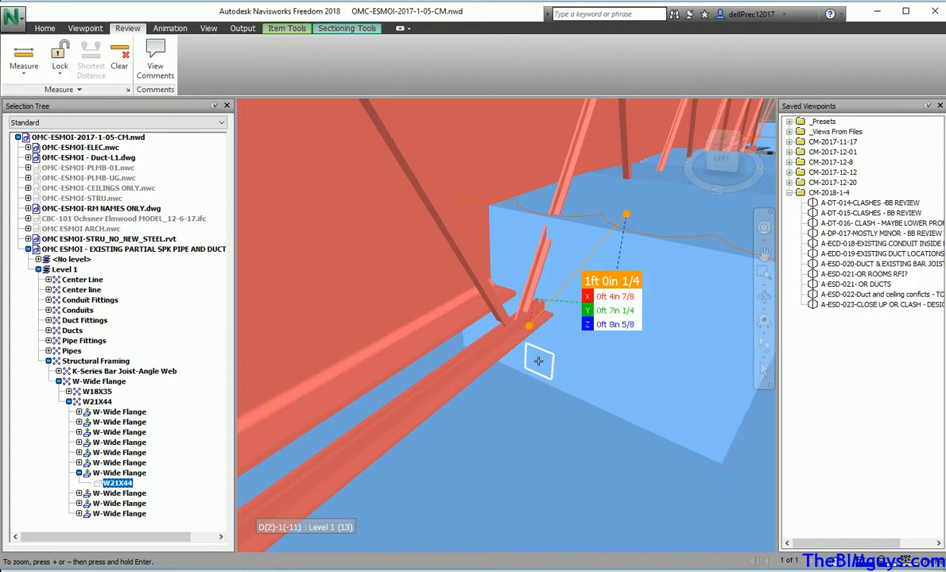
Remeasure the overlap from the top of the duct box to the joist's bottom chord, and check the measurement in its surroundings.
{"action": "scroll", "coordinate": [543, 325], "scroll_direction": "up", "scroll_amount": 4}
{"action": "middle_click_drag", "start_coordinate": [543, 327], "coordinate": [491, 469]}
{"action": "left_click", "coordinate": [573, 271]}
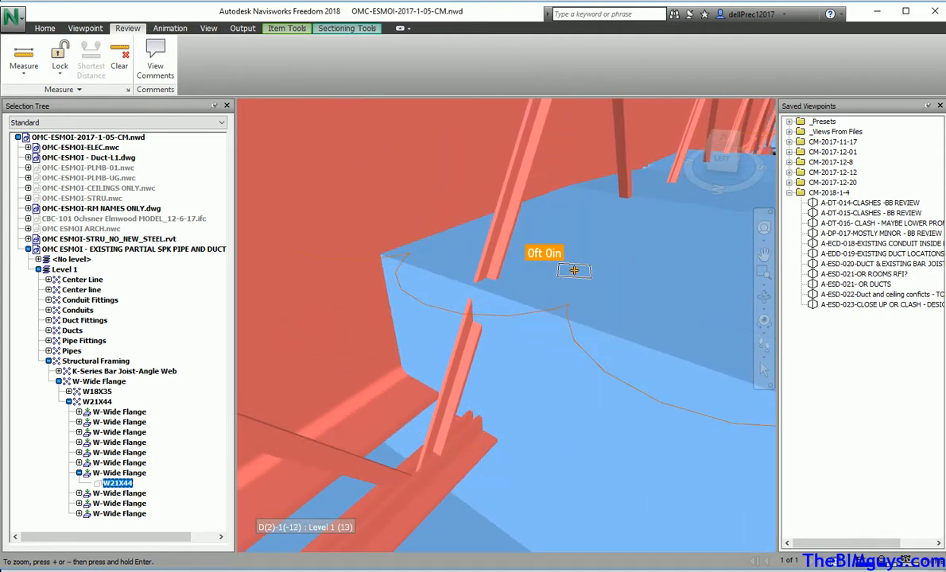
{"action": "left_click", "coordinate": [526, 467]}
{"action": "middle_click_drag", "start_coordinate": [526, 467], "coordinate": [524, 373], "text": "shift"}
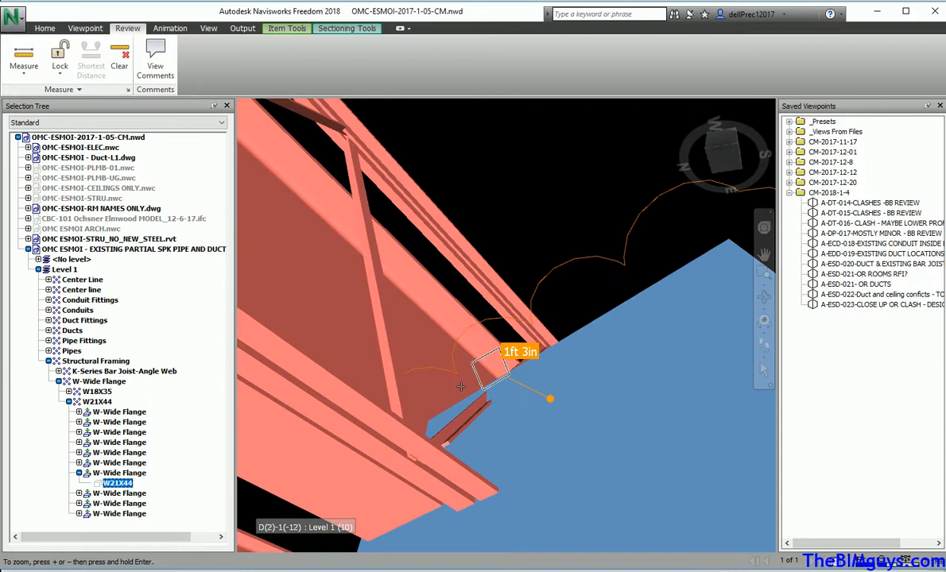
{"action": "left_click", "coordinate": [439, 461]}
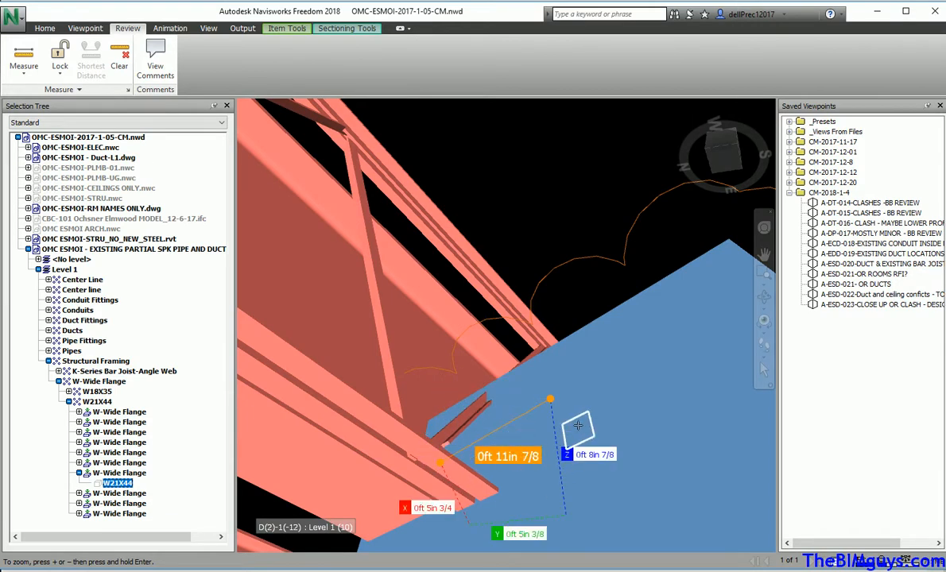
{"action": "middle_click_drag", "start_coordinate": [596, 390], "coordinate": [581, 504], "text": "shift"}
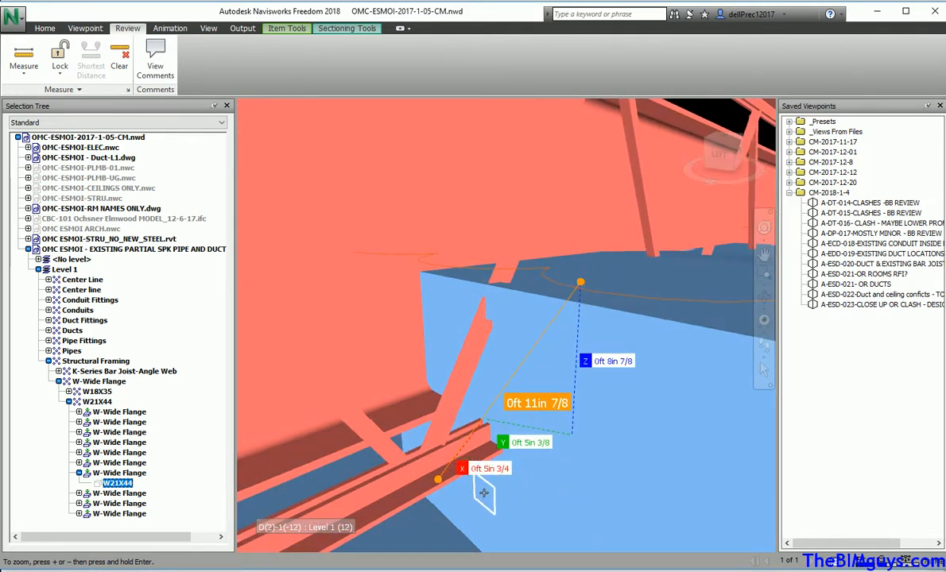
{"action": "scroll", "coordinate": [489, 477], "scroll_direction": "down", "scroll_amount": 5}
{"action": "scroll", "coordinate": [525, 427], "scroll_direction": "down", "scroll_amount": 6}
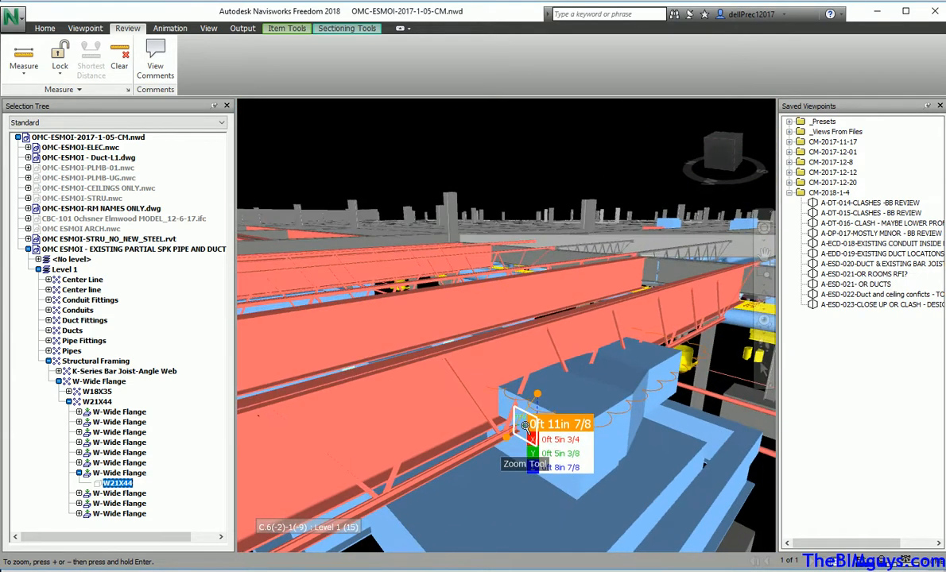
Examine the measured duct-to-joist overlap within the surrounding beams and joists, from farther back and from above.
{"action": "middle_click_drag", "start_coordinate": [585, 470], "coordinate": [624, 463], "text": "shift"}
{"action": "scroll", "coordinate": [626, 461], "scroll_direction": "down", "scroll_amount": 1}
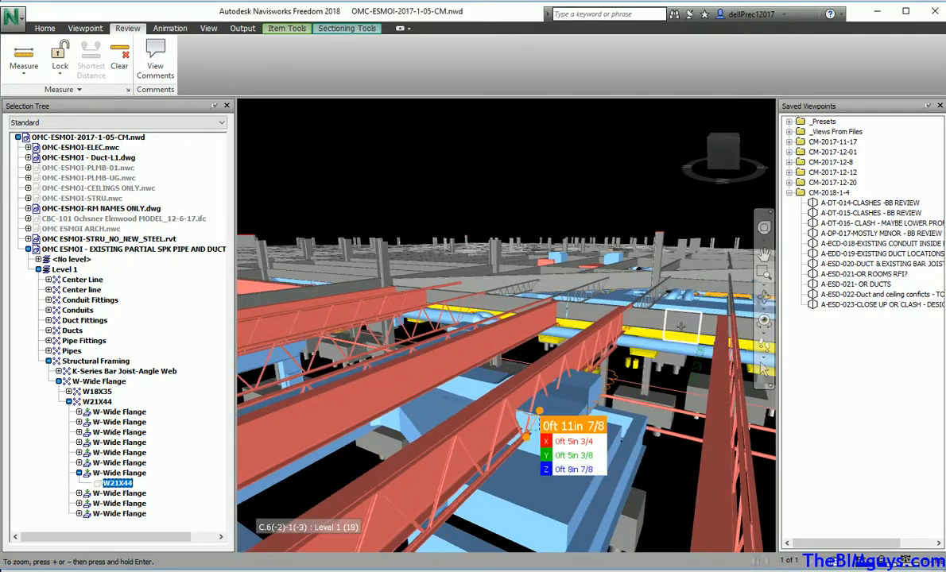
{"action": "scroll", "coordinate": [658, 355], "scroll_direction": "down", "scroll_amount": 3}
{"action": "middle_click_drag", "start_coordinate": [650, 372], "coordinate": [616, 405], "text": "shift"}
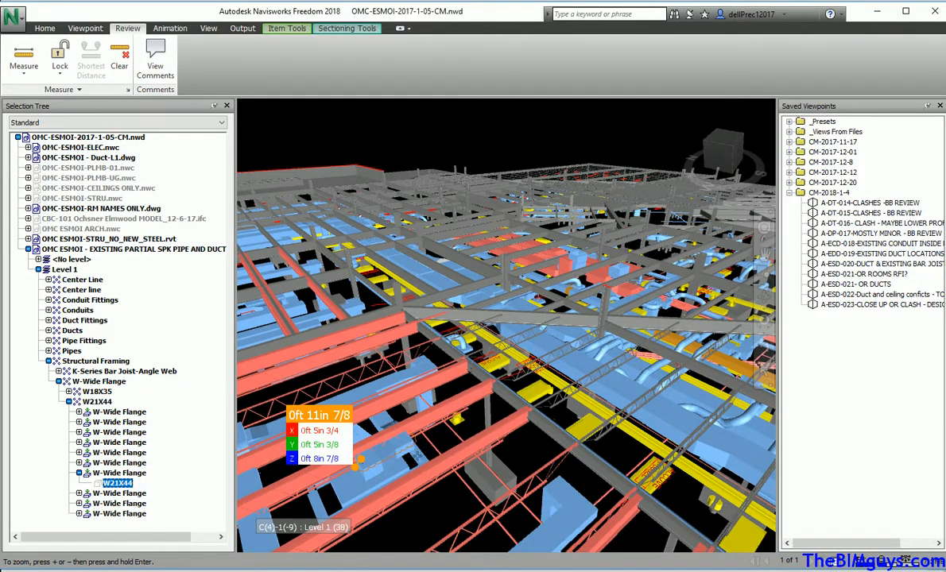
{"action": "middle_click_drag", "start_coordinate": [421, 466], "coordinate": [506, 419]}
{"action": "mouse_move", "coordinate": [437, 416]}
{"action": "middle_mouse_down", "text": "shift"}
{"action": "mouse_move", "coordinate": [437, 404]}
{"action": "mouse_move", "coordinate": [441, 459]}
{"action": "mouse_move", "coordinate": [438, 396]}
{"action": "middle_mouse_up", "text": "shift"}
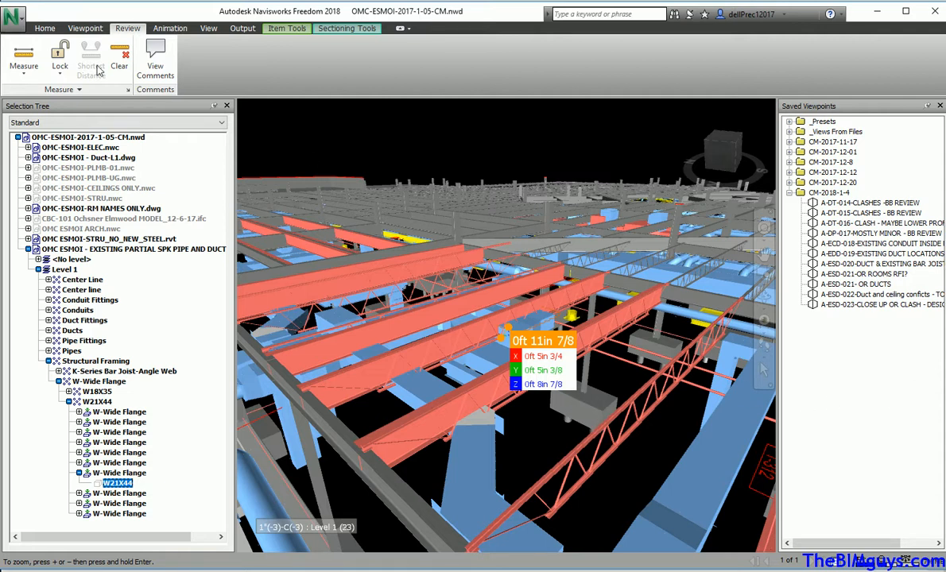
{"action": "left_click", "coordinate": [23, 24]}
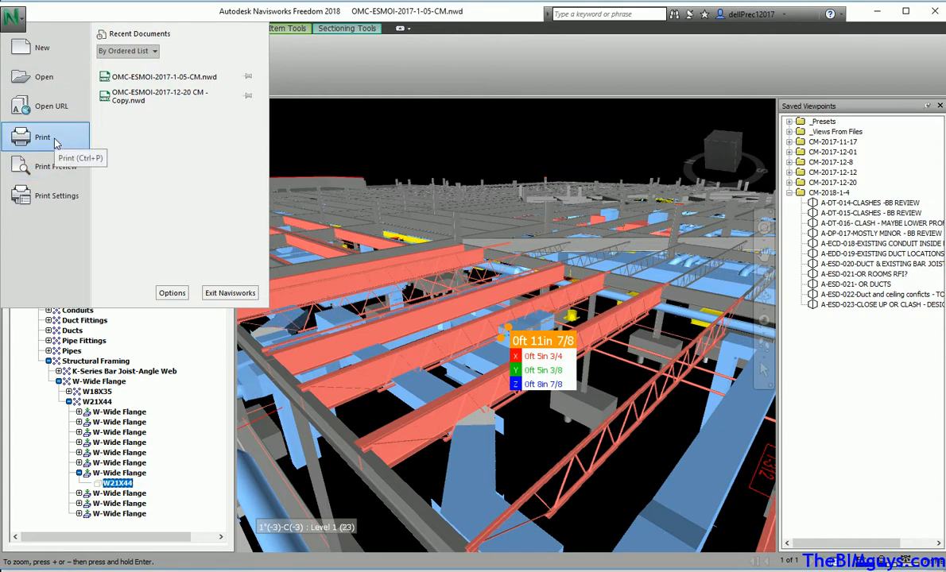
{"action": "left_click", "coordinate": [835, 427]}
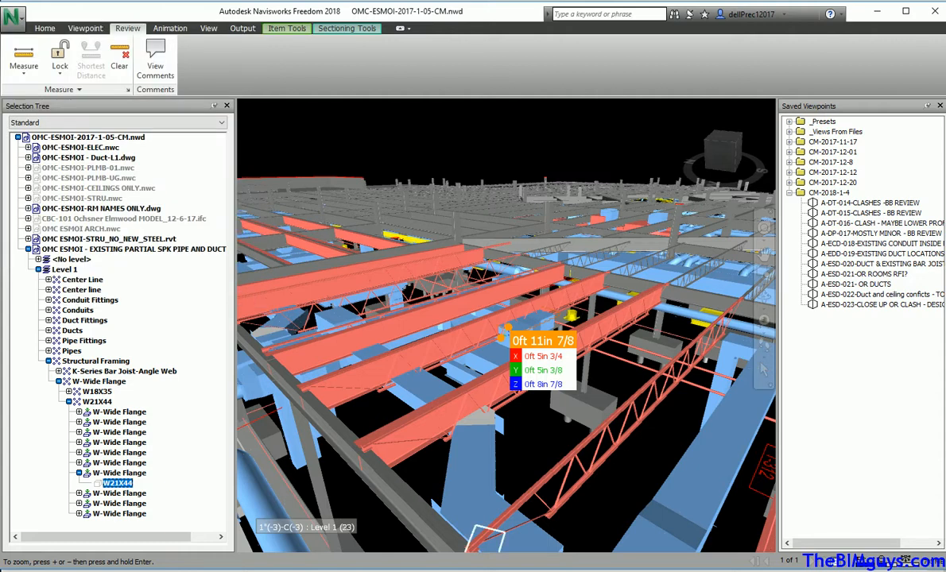
Switch to Snipping Tool and capture a new snip of the model view with the overlap measurement and surrounding steel.
{"action": "key", "text": "super"}
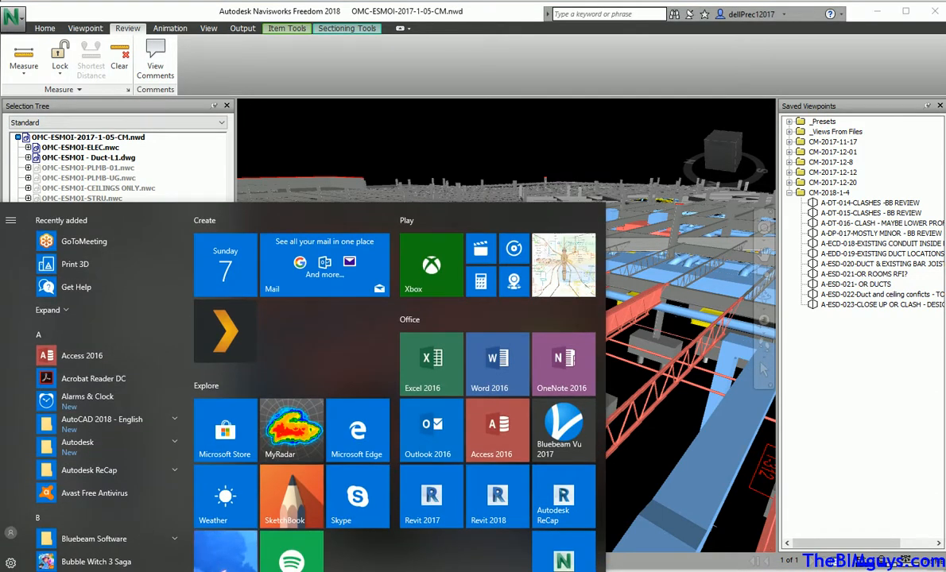
{"action": "type", "text": "sno["}
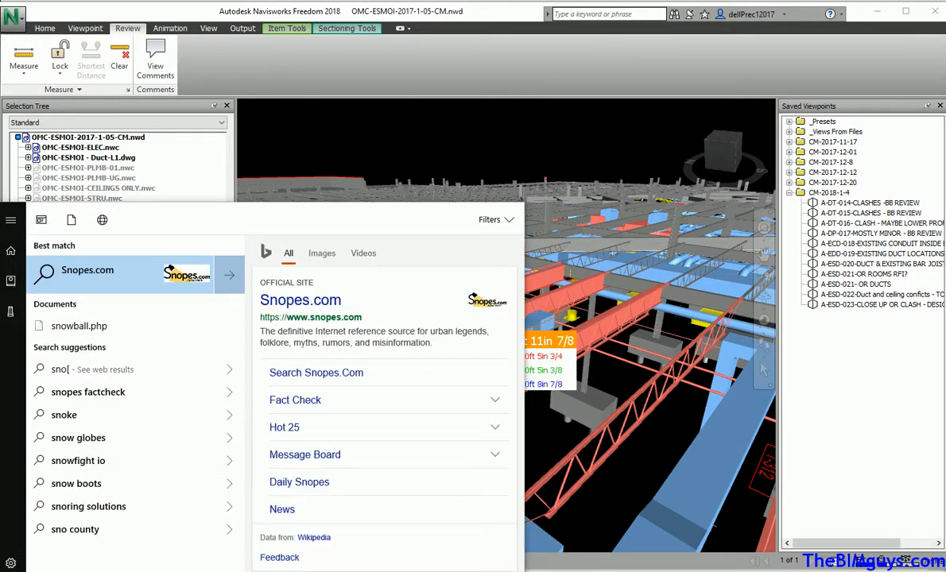
{"action": "key", "text": "BackSpace"}
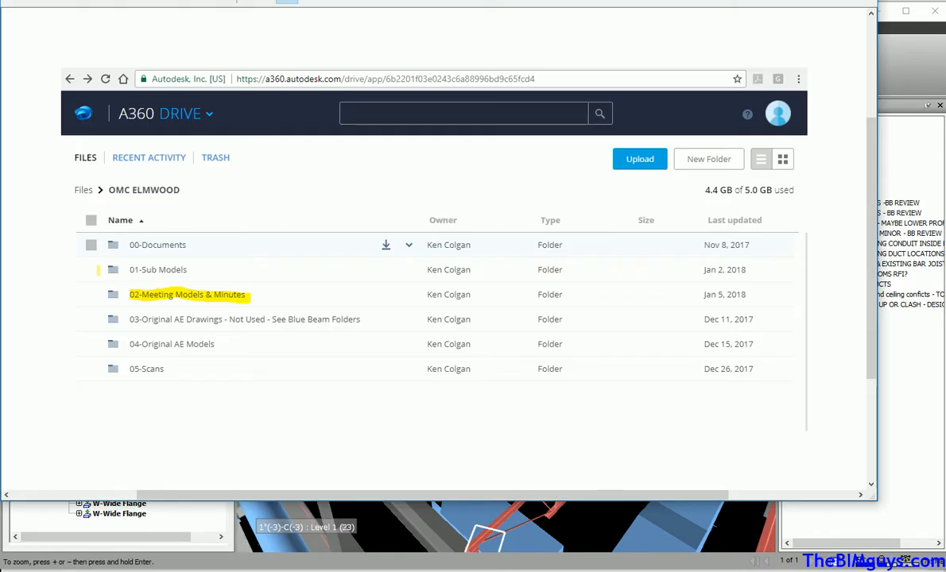
{"action": "left_click_drag", "start_coordinate": [130, 0], "coordinate": [167, 58]}
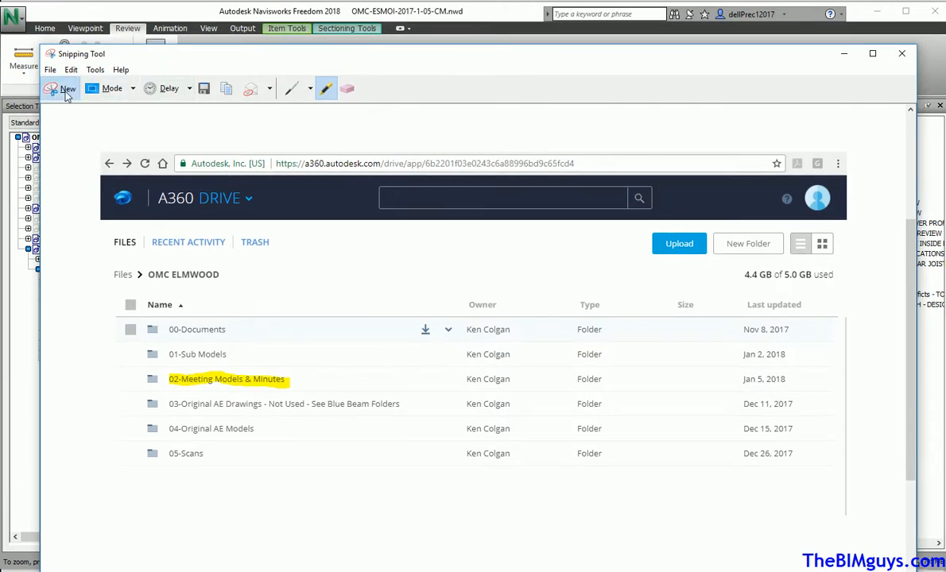
{"action": "left_click", "coordinate": [67, 89]}
{"action": "left_click_drag", "start_coordinate": [316, 228], "coordinate": [759, 528]}
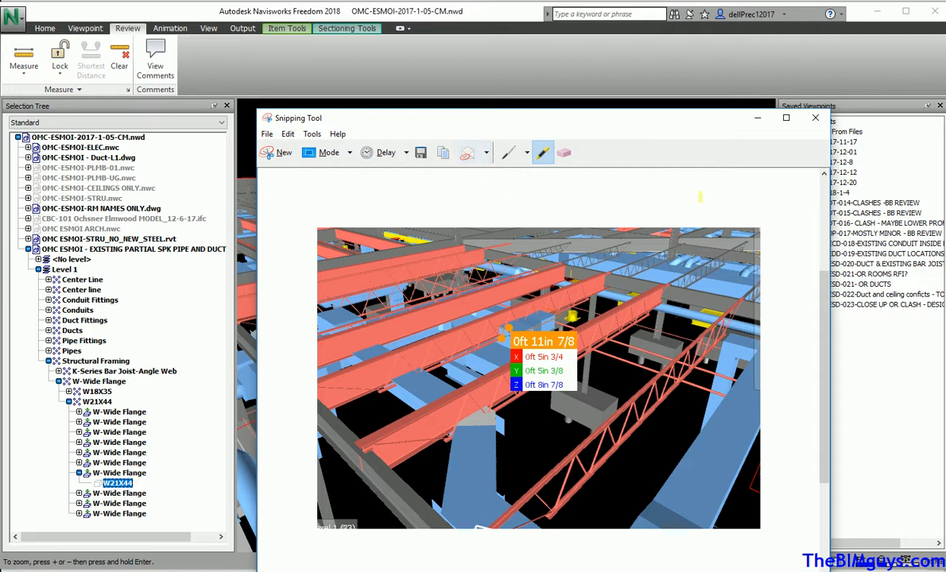
Bring up the option to save the snip as a PNG file, cancel it, and close Snipping Tool without saving.
{"action": "left_click", "coordinate": [817, 120]}
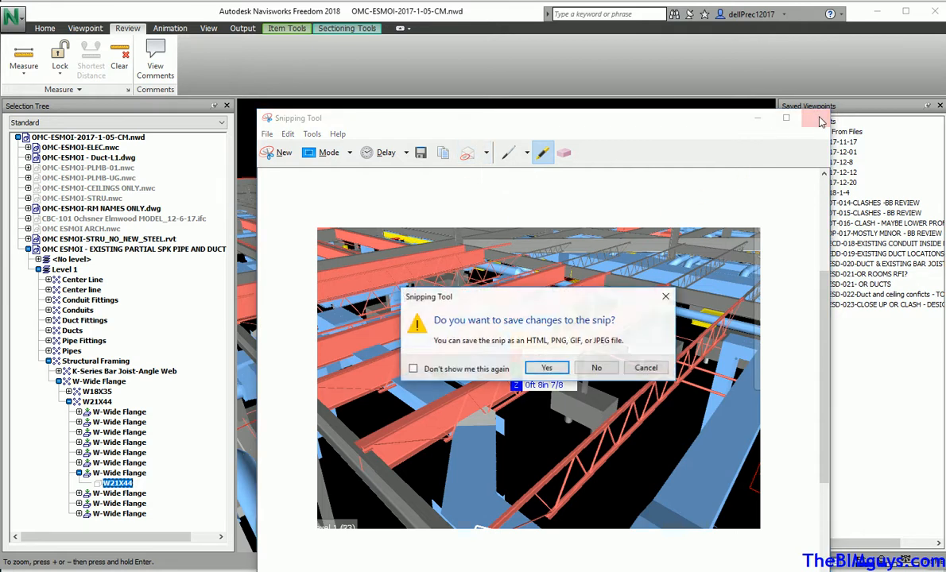
{"action": "left_click", "coordinate": [546, 369]}
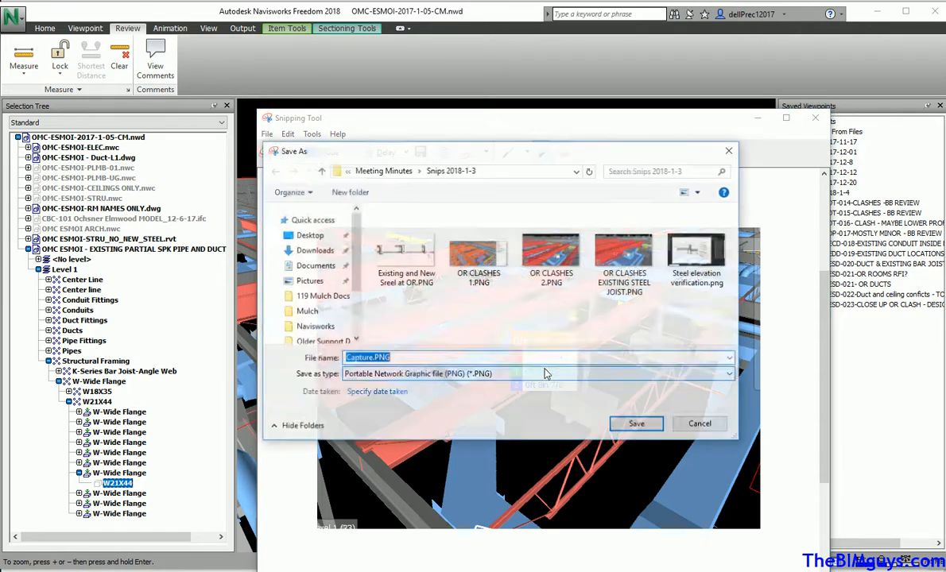
{"action": "left_click", "coordinate": [701, 423]}
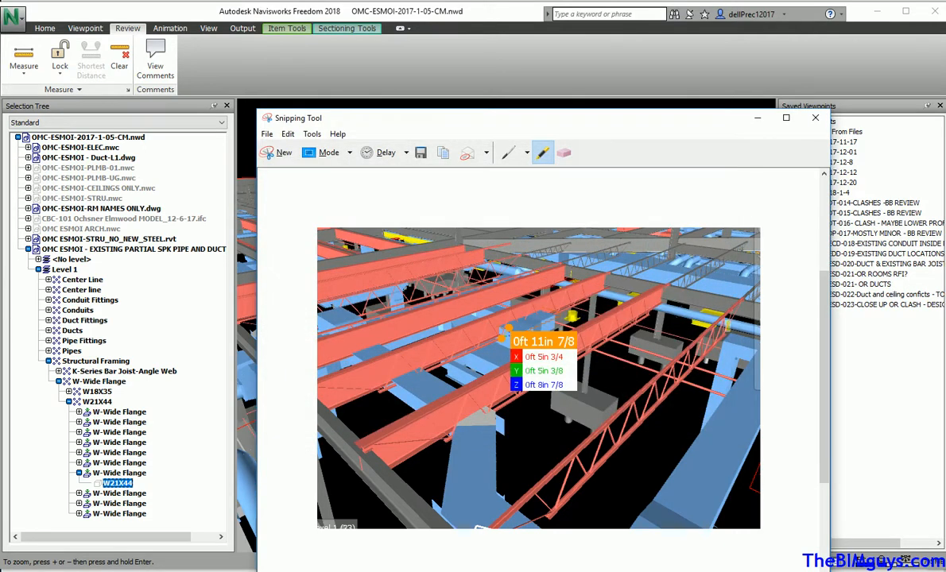
{"action": "left_click", "coordinate": [817, 119]}
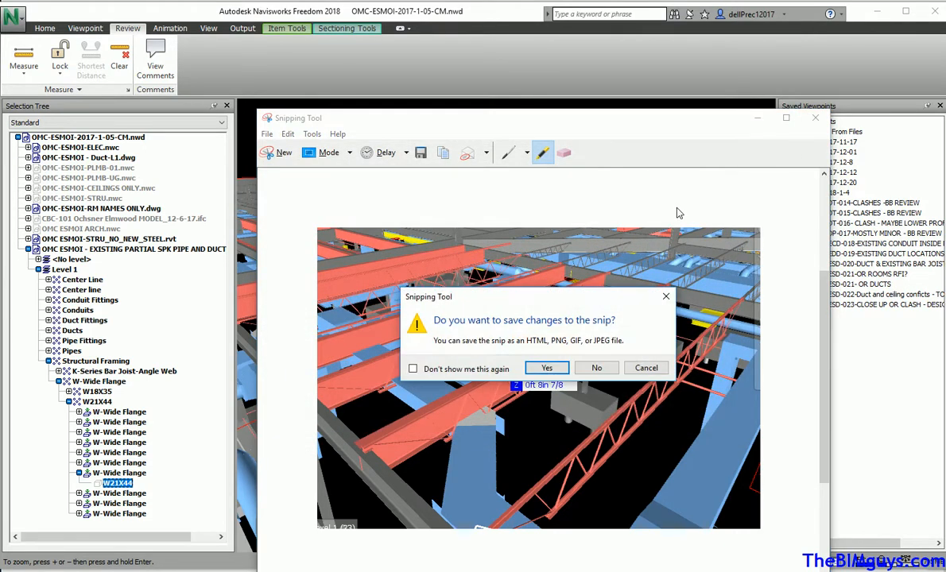
{"action": "left_click", "coordinate": [645, 368]}
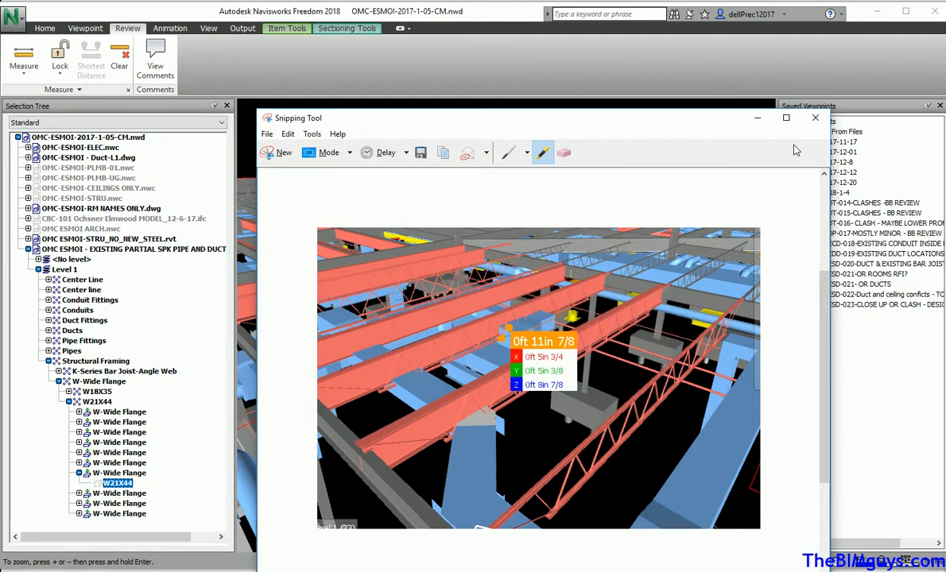
{"action": "left_click", "coordinate": [814, 118]}
{"action": "left_click", "coordinate": [545, 369]}
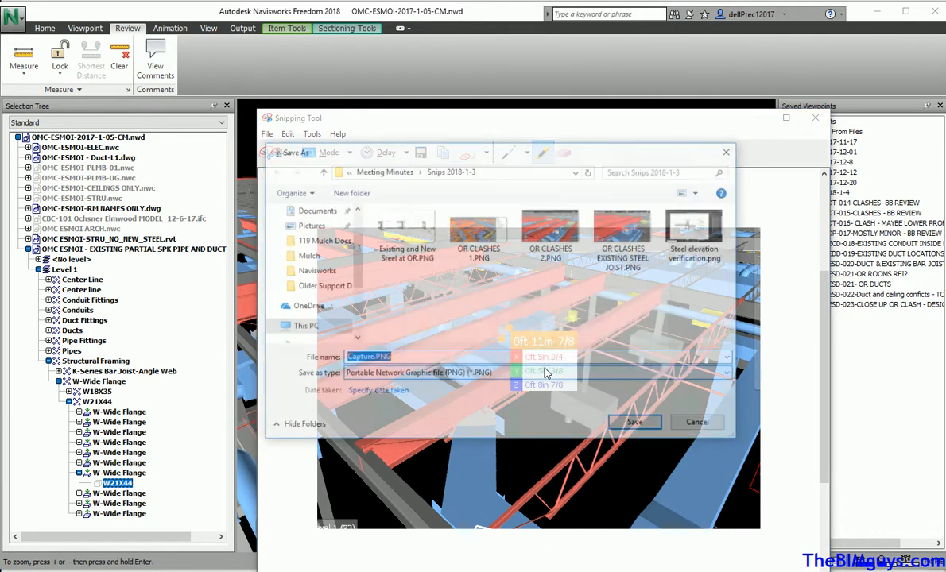
{"action": "left_click", "coordinate": [710, 481]}
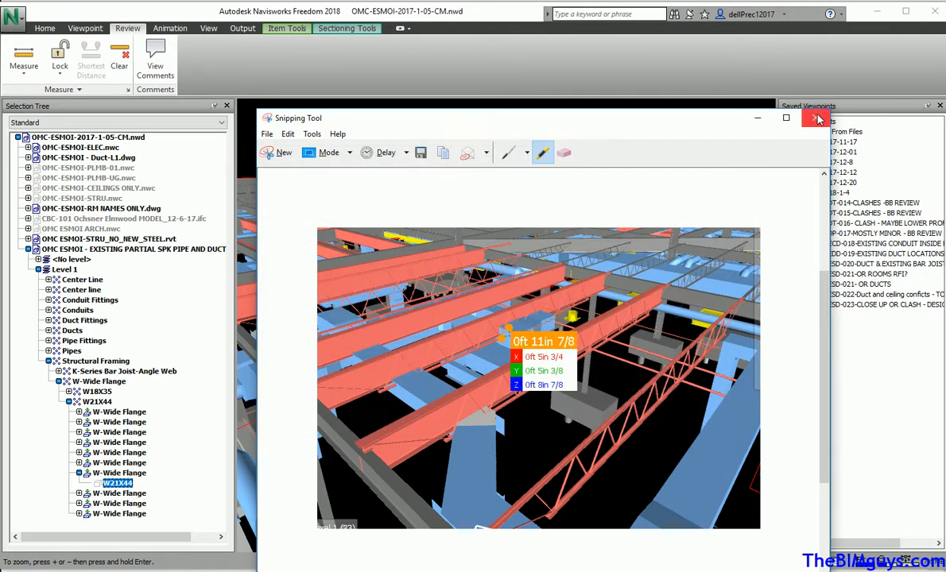
{"action": "left_click", "coordinate": [815, 117]}
{"action": "left_click", "coordinate": [598, 369]}
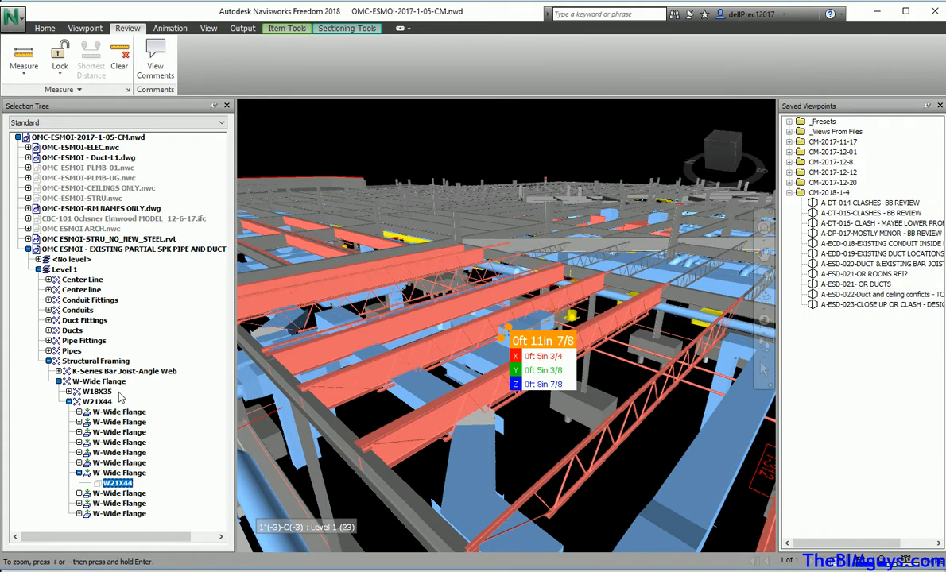
Collapse the existing partial sprinkler pipe and duct model in the selection tree and select the HVAC equipment beside the overlap measurement.
{"action": "left_click", "coordinate": [28, 249]}
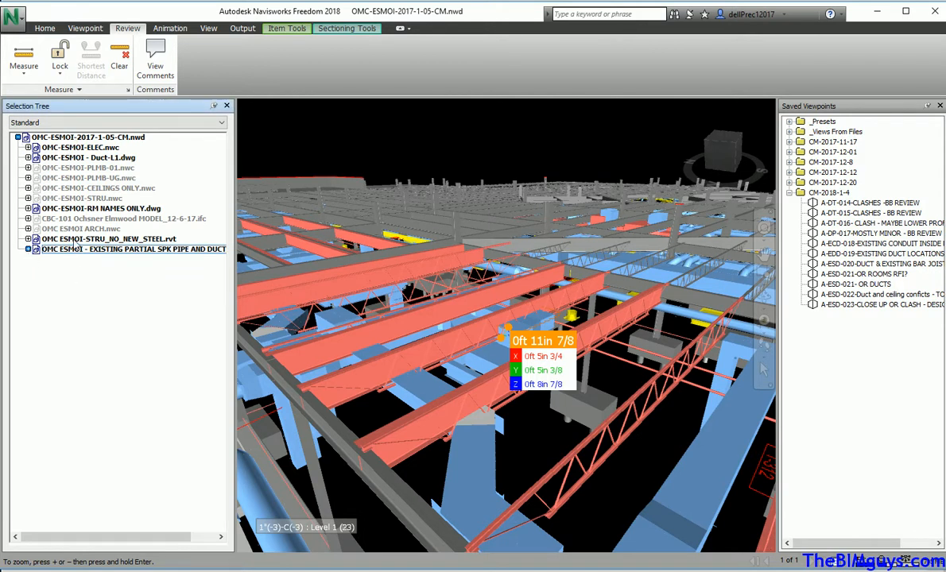
{"action": "middle_click_drag", "start_coordinate": [548, 423], "coordinate": [512, 433], "text": "shift"}
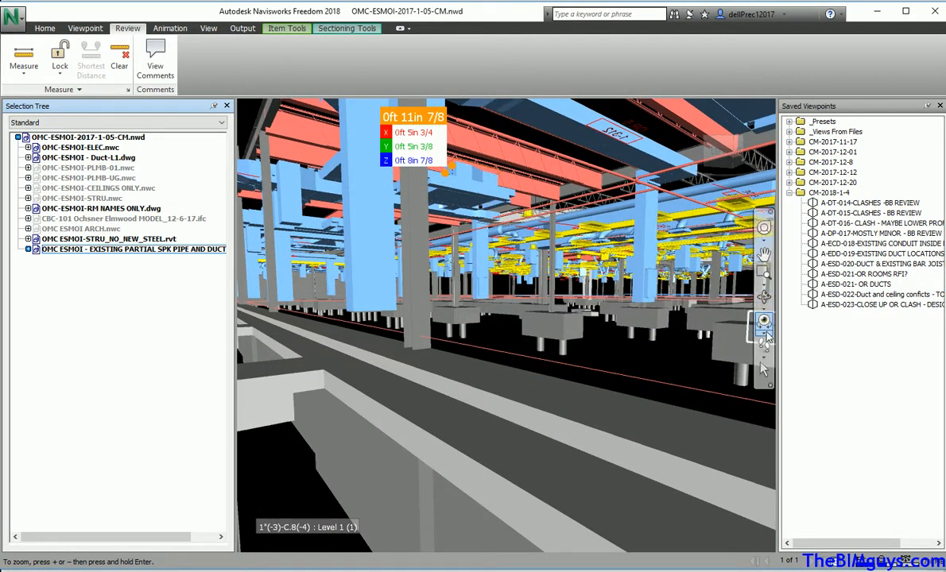
{"action": "left_click", "coordinate": [765, 371]}
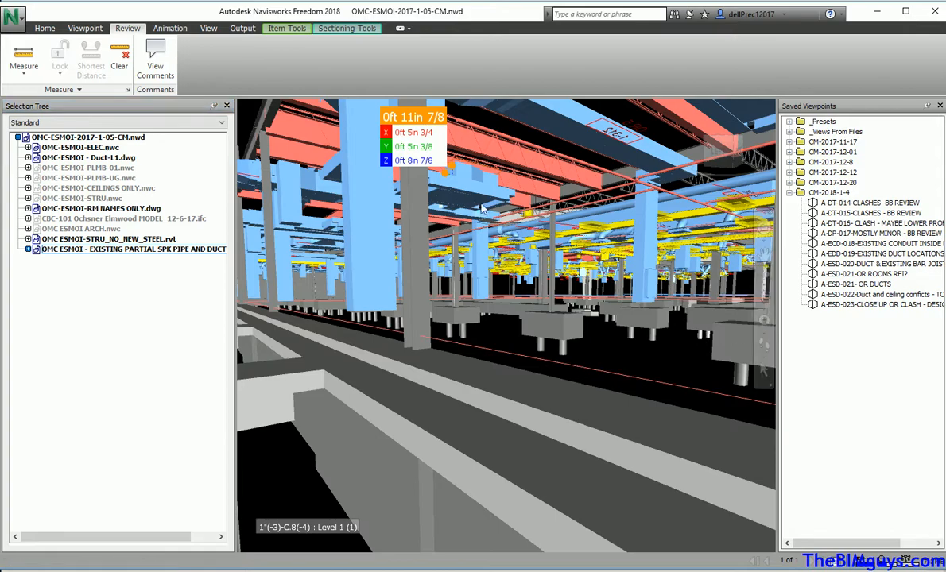
{"action": "left_click", "coordinate": [476, 194]}
{"action": "middle_click_drag", "start_coordinate": [536, 262], "coordinate": [570, 289], "text": "shift"}
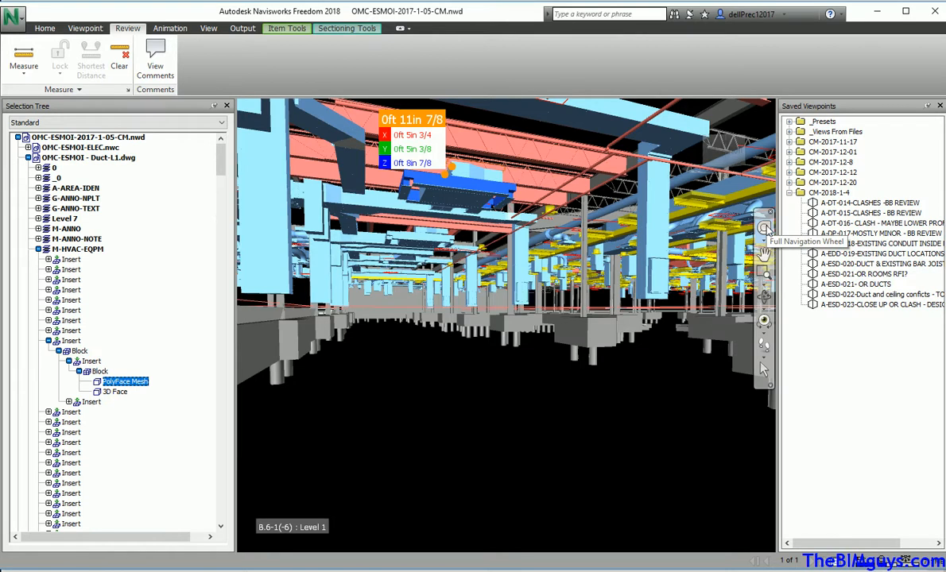
Turn on the navigation wheel, orbit around the selected HVAC equipment, and try its Up/Down height control.
{"action": "left_click", "coordinate": [764, 249]}
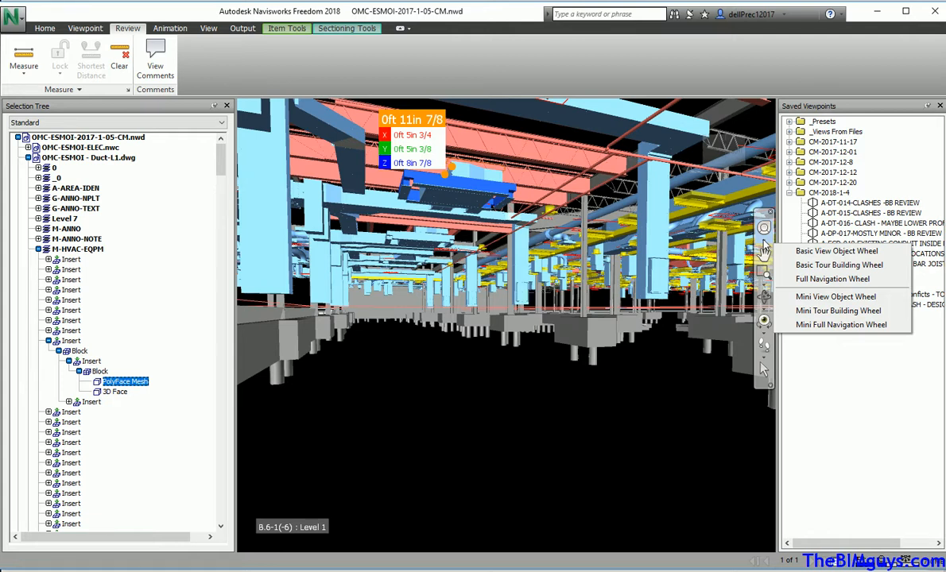
{"action": "left_click", "coordinate": [680, 259]}
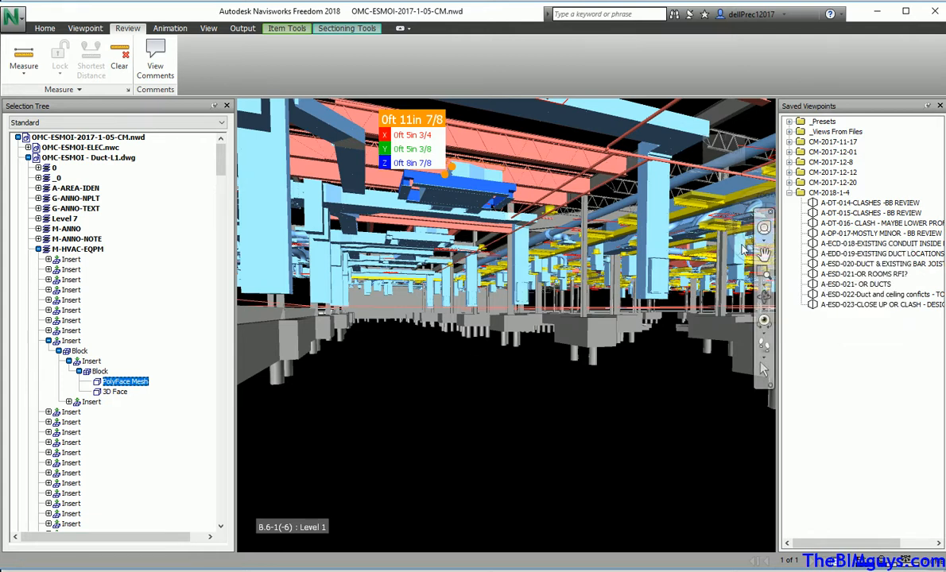
{"action": "left_click", "coordinate": [765, 230]}
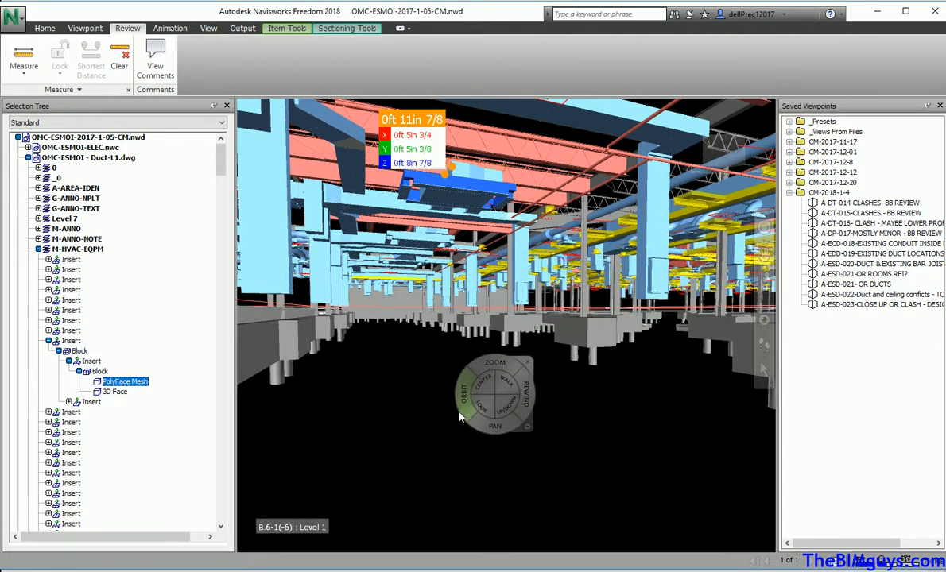
{"action": "left_click_drag", "start_coordinate": [472, 409], "coordinate": [417, 307]}
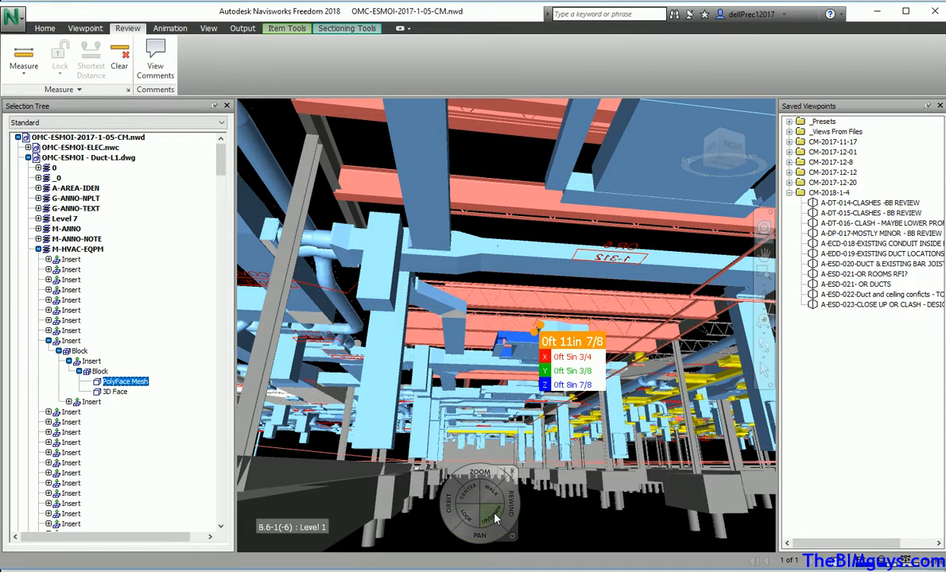
{"action": "mouse_move", "coordinate": [494, 519]}
{"action": "left_mouse_down"}
{"action": "mouse_move", "coordinate": [494, 486]}
{"action": "mouse_move", "coordinate": [493, 540]}
{"action": "left_mouse_up"}
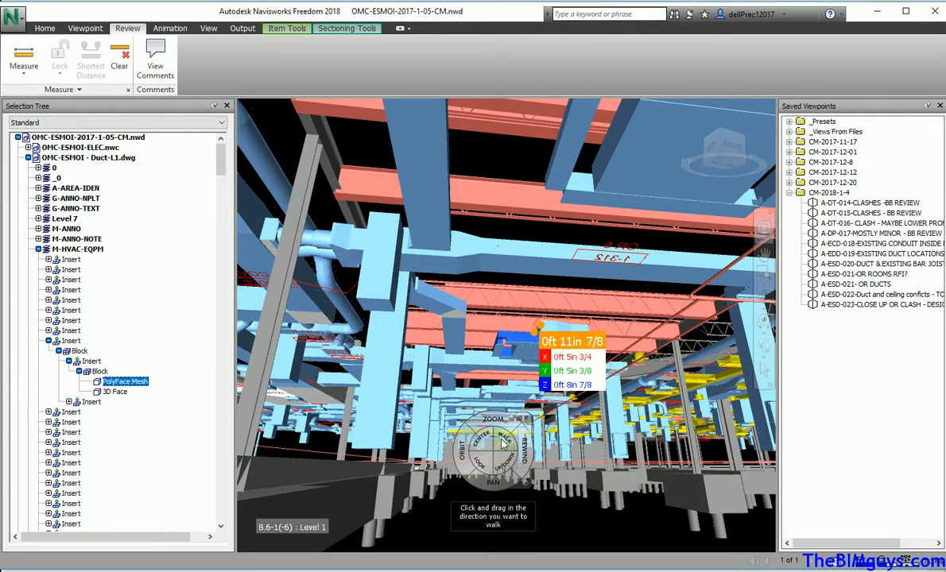
Walk through the building beneath the ducts and light fixtures using the wheel's Walk tool, and raise the viewpoint above the framing.
{"action": "left_click_drag", "start_coordinate": [502, 445], "coordinate": [506, 460]}
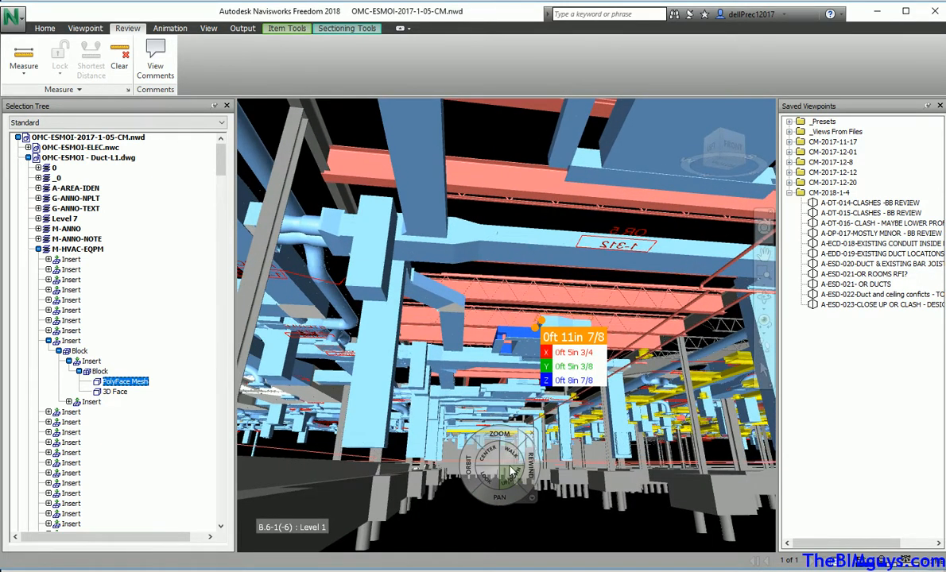
{"action": "left_click_drag", "start_coordinate": [505, 460], "coordinate": [505, 460]}
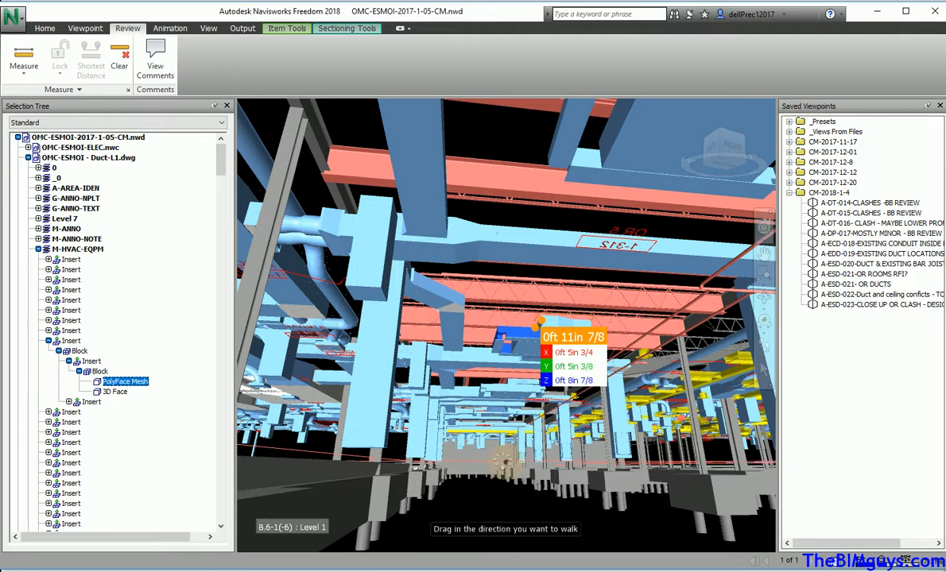
{"action": "left_click_drag", "start_coordinate": [506, 460], "coordinate": [505, 461]}
{"action": "left_click_drag", "start_coordinate": [571, 432], "coordinate": [570, 430]}
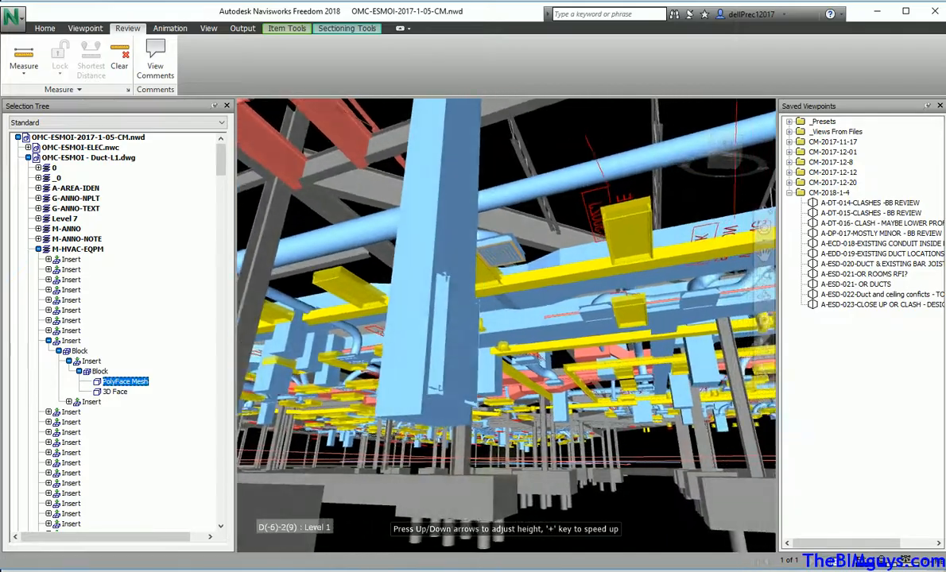
{"action": "left_click_drag", "start_coordinate": [506, 461], "coordinate": [506, 461]}
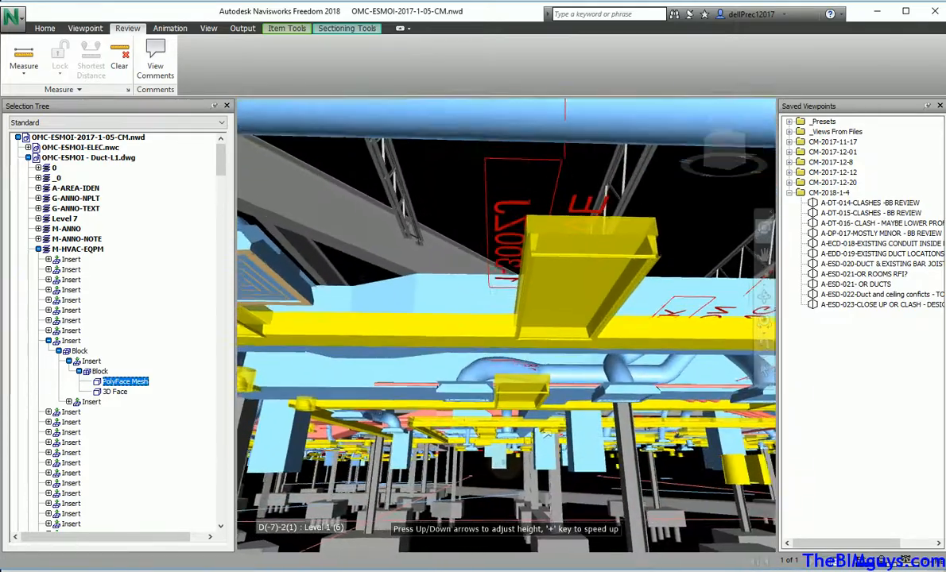
{"action": "left_click_drag", "start_coordinate": [546, 435], "coordinate": [547, 435]}
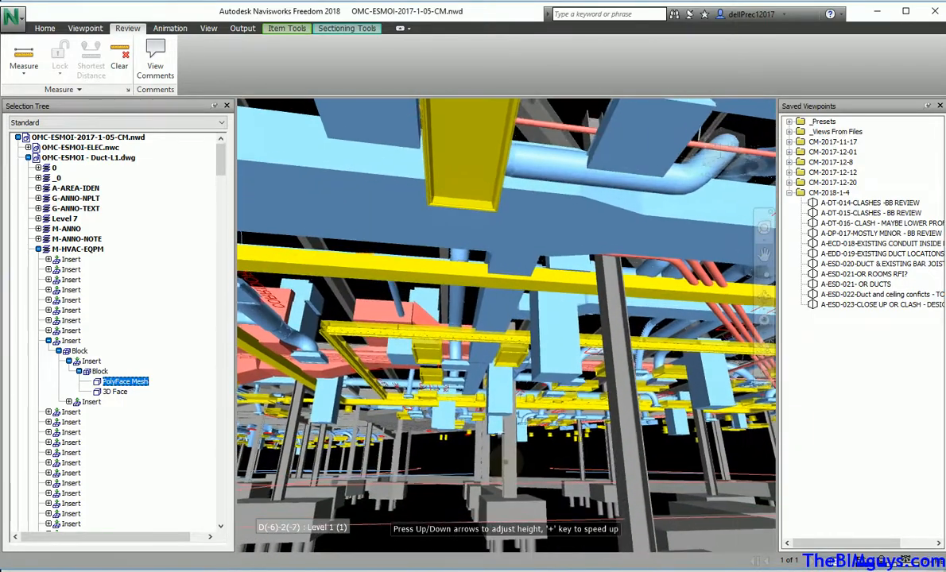
{"action": "left_click_drag", "start_coordinate": [480, 387], "coordinate": [483, 427]}
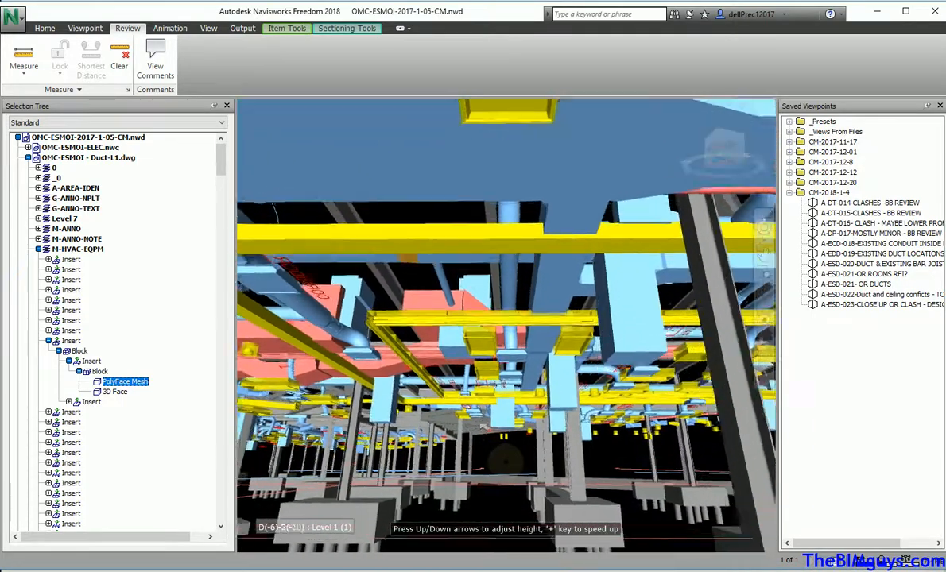
{"action": "key", "text": "Up"}
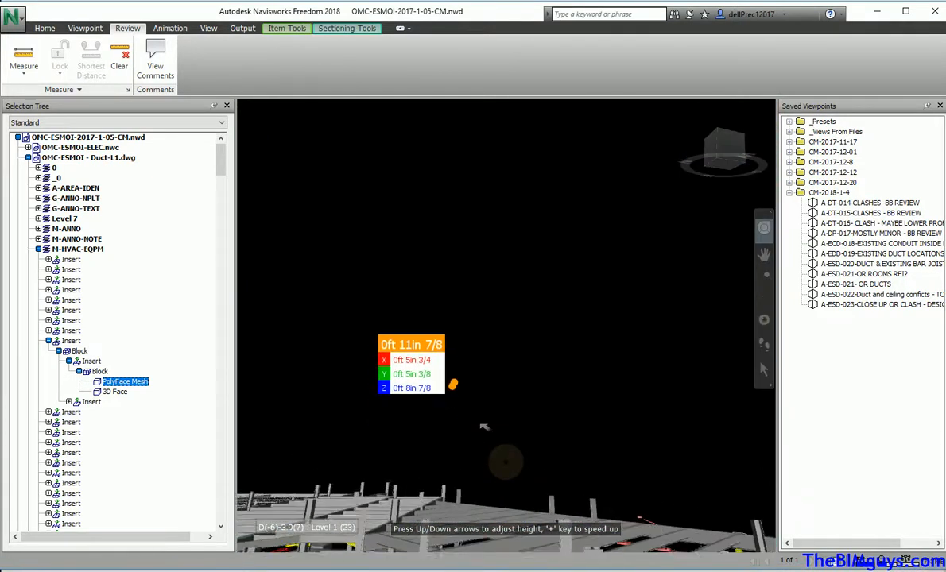
{"action": "left_click_drag", "start_coordinate": [484, 427], "coordinate": [458, 499]}
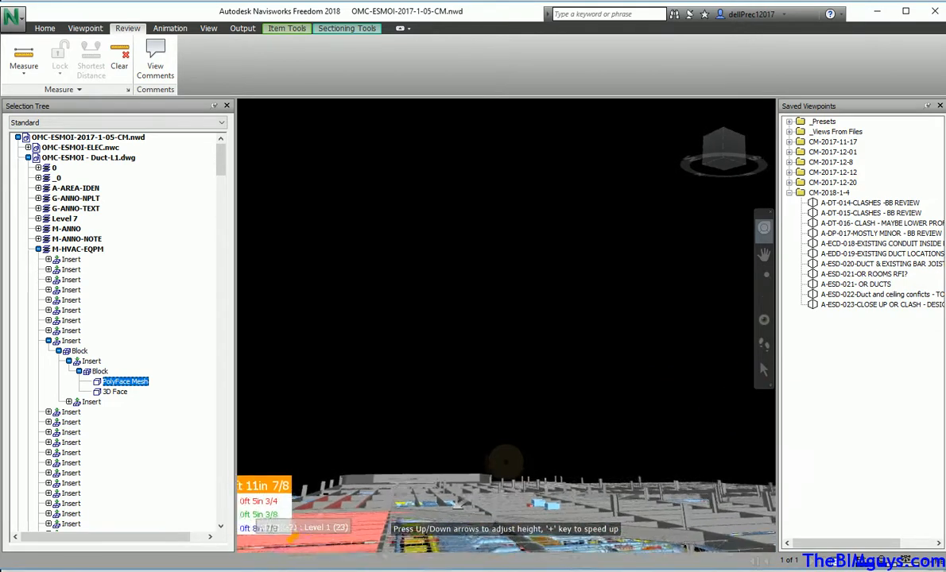
Lower the viewpoint from above the framing to beneath the ducts and look around the first-floor services using the navigation wheel.
{"action": "left_click_drag", "start_coordinate": [463, 503], "coordinate": [490, 428]}
{"action": "key", "text": "Down"}
{"action": "key", "text": "Down"}
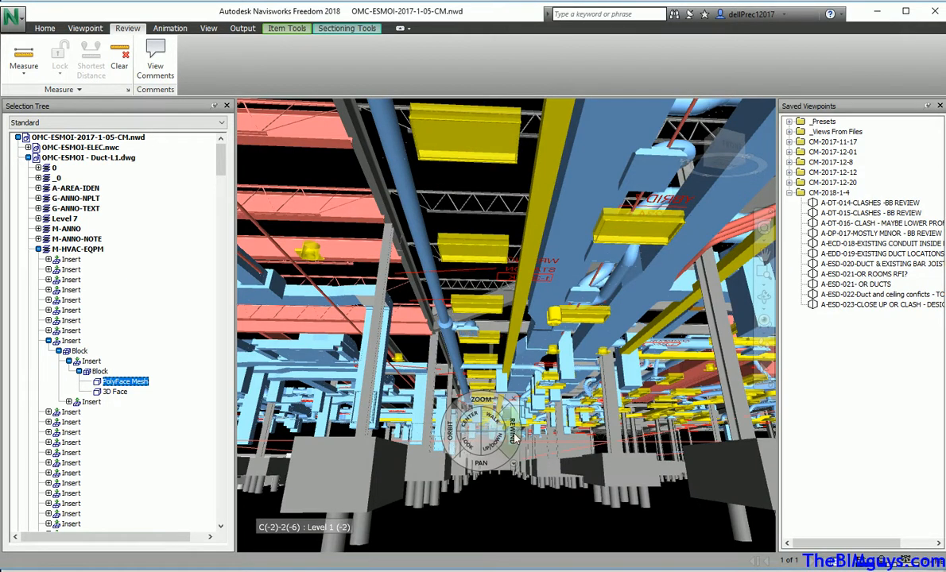
{"action": "left_click_drag", "start_coordinate": [513, 436], "coordinate": [248, 442]}
{"action": "left_click_drag", "start_coordinate": [322, 437], "coordinate": [334, 438]}
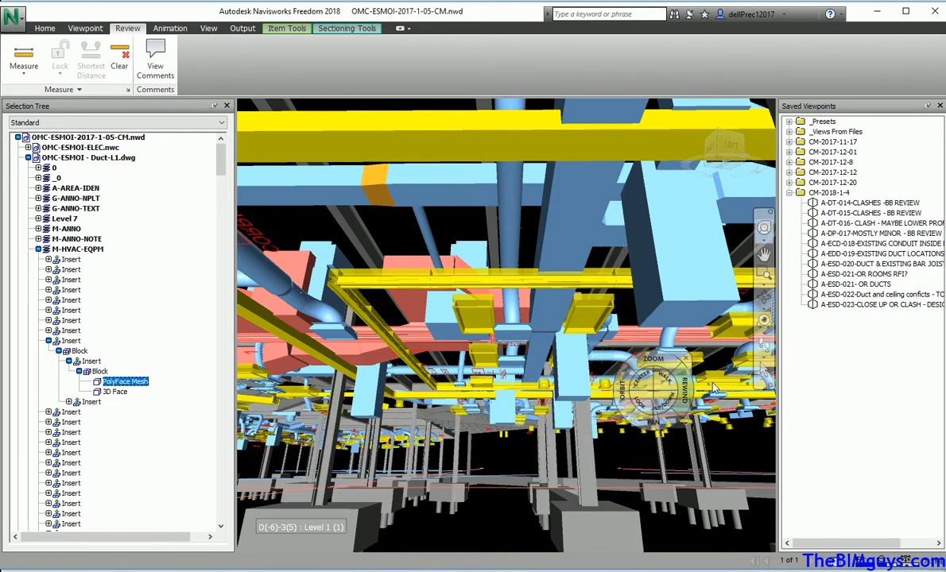
Leave the navigation wheel, select the 277V METALUX light fixture below the ductwork, and examine it from above and below.
{"action": "left_click", "coordinate": [766, 369]}
{"action": "left_click", "coordinate": [488, 312]}
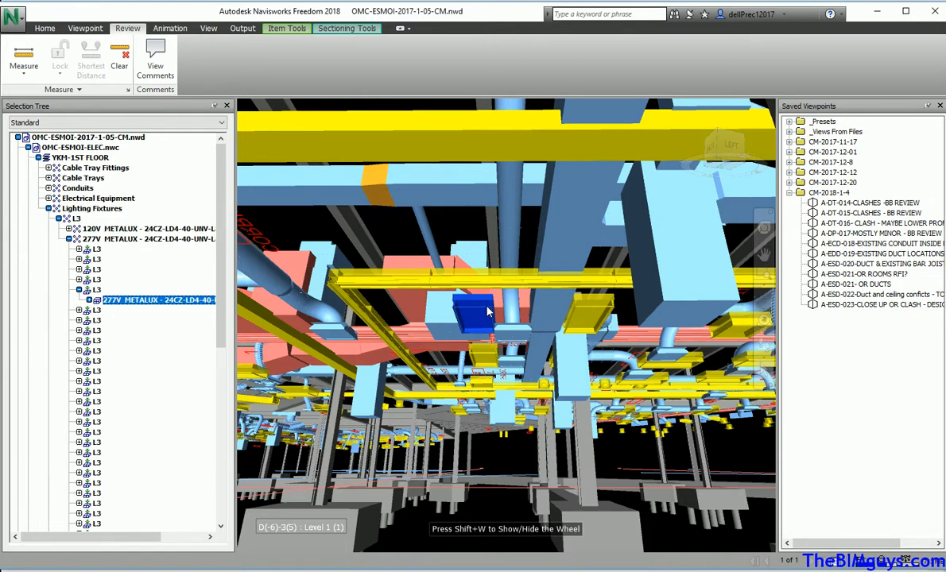
{"action": "middle_click_drag", "start_coordinate": [513, 404], "coordinate": [563, 496], "text": "shift"}
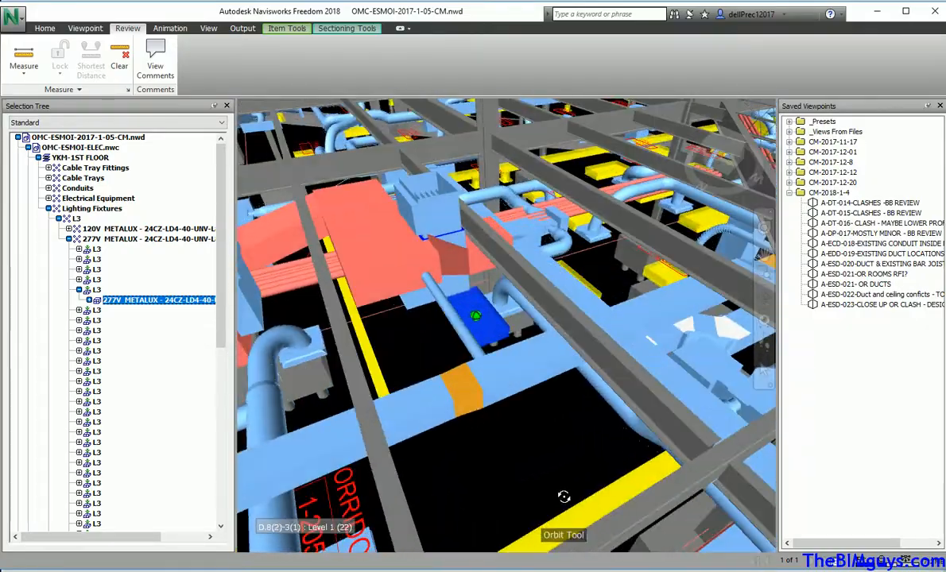
{"action": "scroll", "coordinate": [476, 329], "scroll_direction": "up", "scroll_amount": 5}
{"action": "middle_click_drag", "start_coordinate": [512, 346], "coordinate": [741, 251], "text": "shift"}
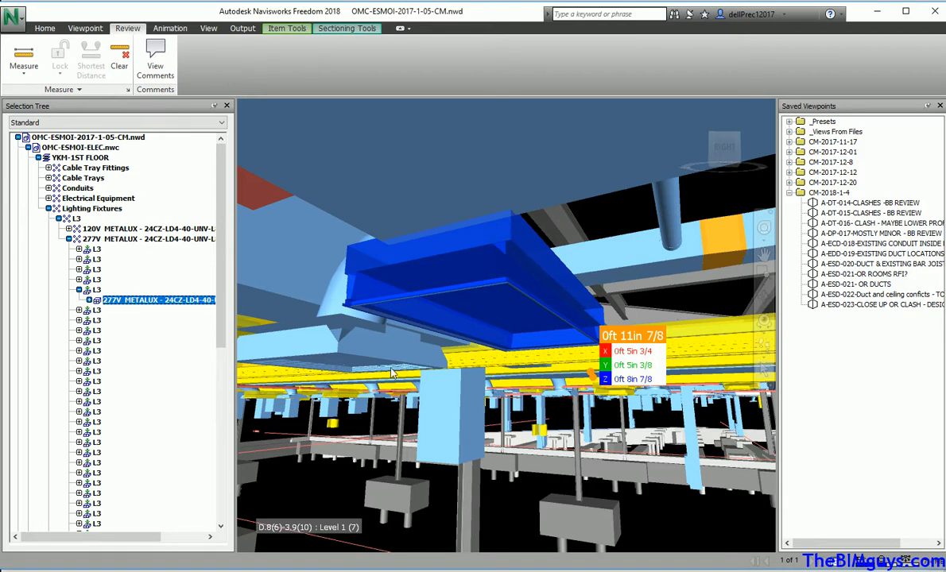
{"action": "mouse_move", "coordinate": [421, 326]}
{"action": "middle_mouse_down", "text": "shift"}
{"action": "mouse_move", "coordinate": [393, 341]}
{"action": "mouse_move", "coordinate": [450, 320]}
{"action": "mouse_move", "coordinate": [508, 326]}
{"action": "mouse_move", "coordinate": [495, 332]}
{"action": "mouse_move", "coordinate": [406, 305]}
{"action": "mouse_move", "coordinate": [417, 312]}
{"action": "middle_mouse_up", "text": "shift"}
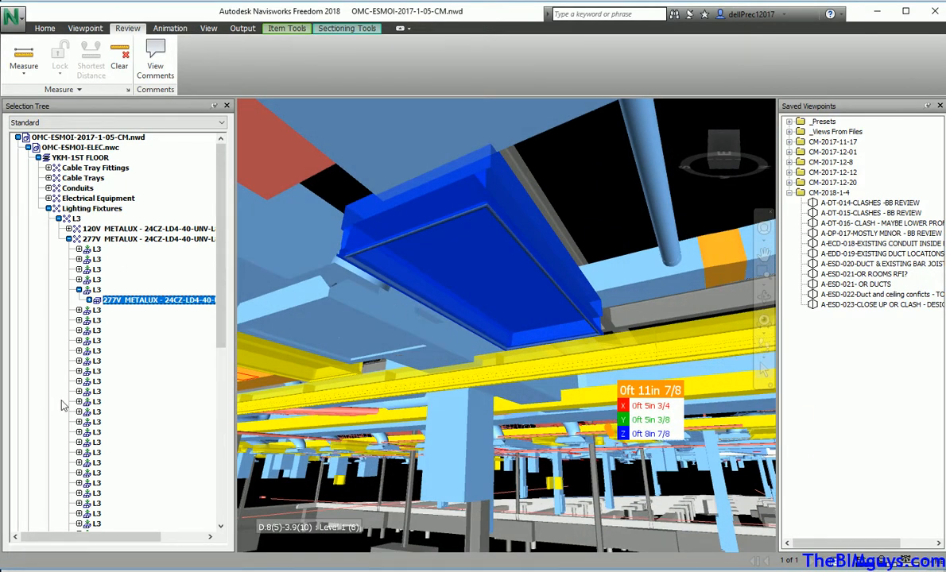
Collapse the expanded model branches in the selection tree and unhide the OMC-ESMOI-CEILINGS ONLY.nwc model.
{"action": "left_click", "coordinate": [18, 138]}
{"action": "left_click", "coordinate": [18, 138]}
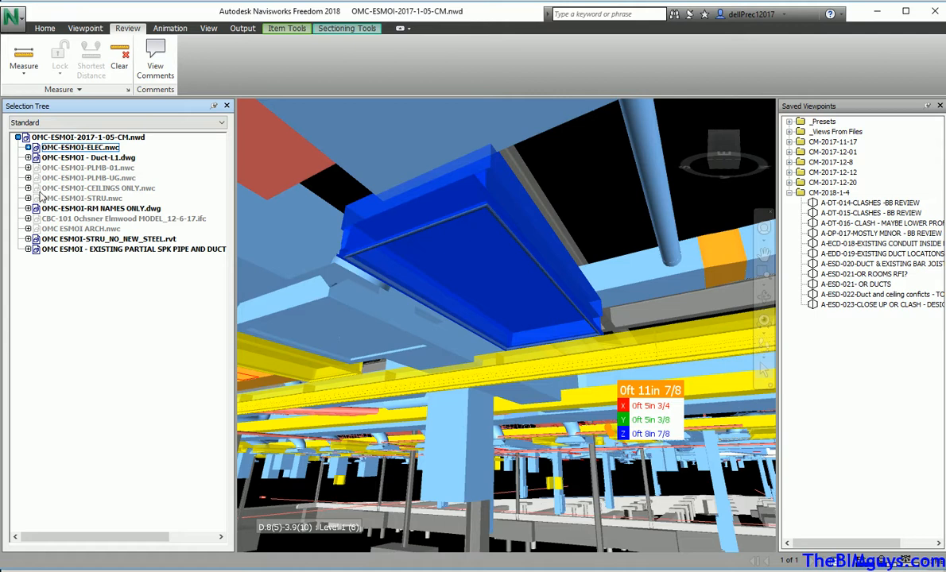
{"action": "left_click", "coordinate": [96, 189]}
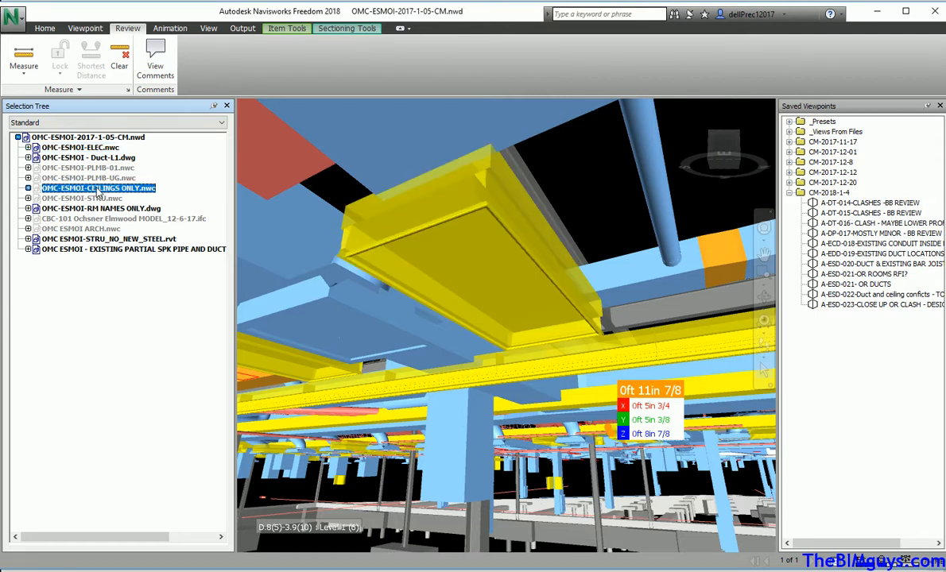
{"action": "right_click", "coordinate": [97, 193]}
{"action": "left_click", "coordinate": [126, 264]}
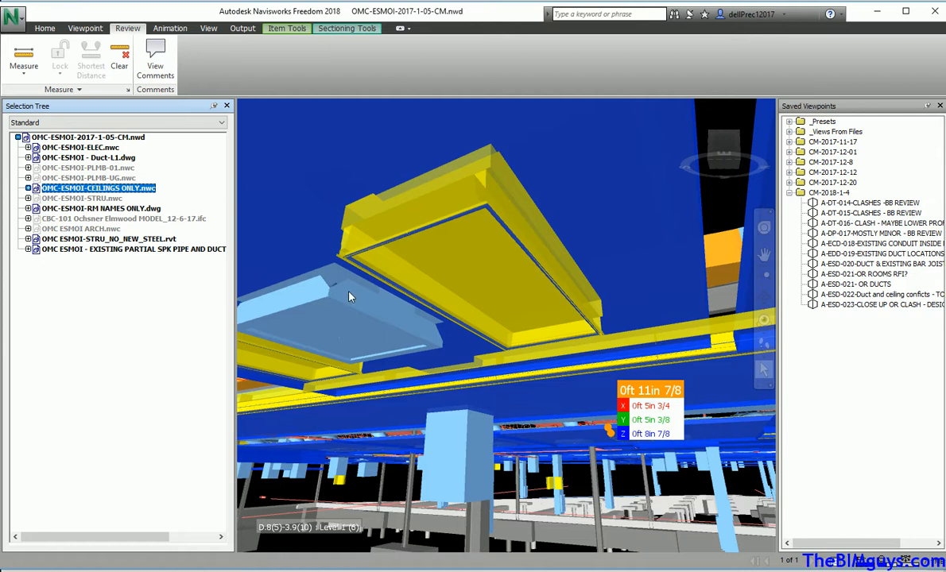
Inspect how the light fixture sits in the ceiling by selecting the surrounding compound ceiling and the adjacent return grille.
{"action": "scroll", "coordinate": [414, 268], "scroll_direction": "up", "scroll_amount": 1}
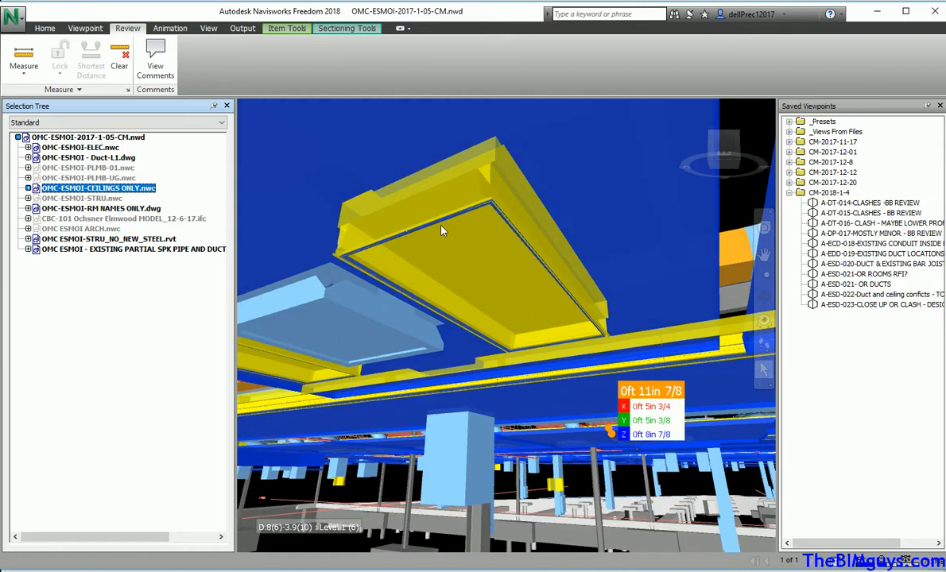
{"action": "left_click", "coordinate": [449, 206]}
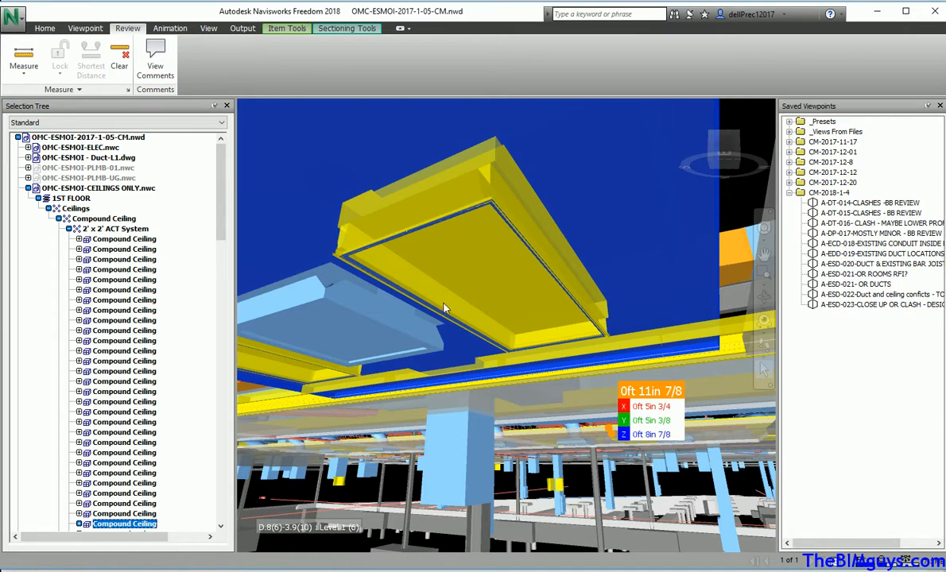
{"action": "mouse_move", "coordinate": [447, 296]}
{"action": "middle_mouse_down", "text": "shift"}
{"action": "mouse_move", "coordinate": [434, 342]}
{"action": "mouse_move", "coordinate": [441, 349]}
{"action": "middle_mouse_up", "text": "shift"}
{"action": "left_click", "coordinate": [360, 163]}
{"action": "middle_click_drag", "start_coordinate": [403, 197], "coordinate": [521, 171], "text": "shift"}
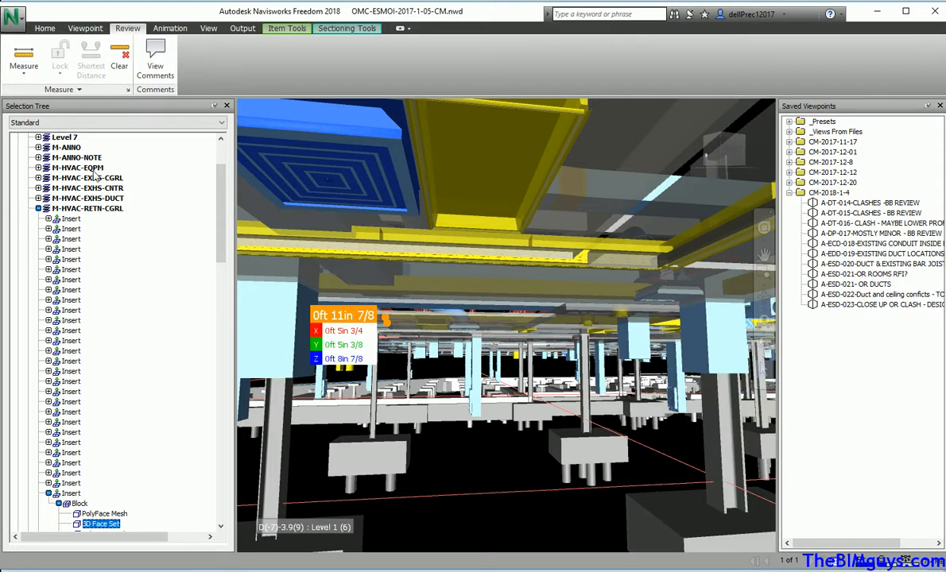
{"action": "scroll", "coordinate": [66, 201], "scroll_direction": "up", "scroll_amount": 1}
{"action": "left_click", "coordinate": [604, 156]}
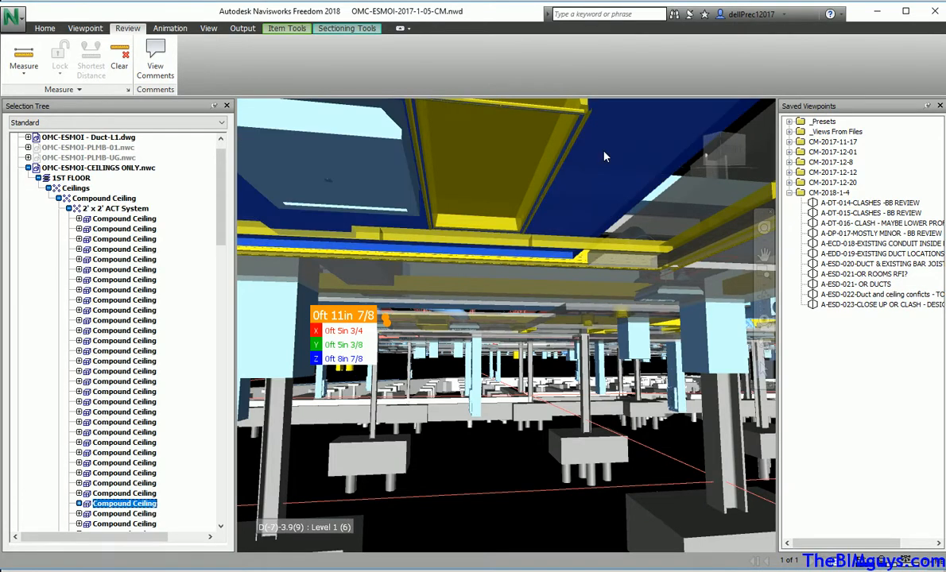
Hide the OMC-ESMOI-CEILINGS ONLY.nwc model and collapse its branch in the selection tree.
{"action": "left_click", "coordinate": [71, 168]}
{"action": "right_click", "coordinate": [72, 169]}
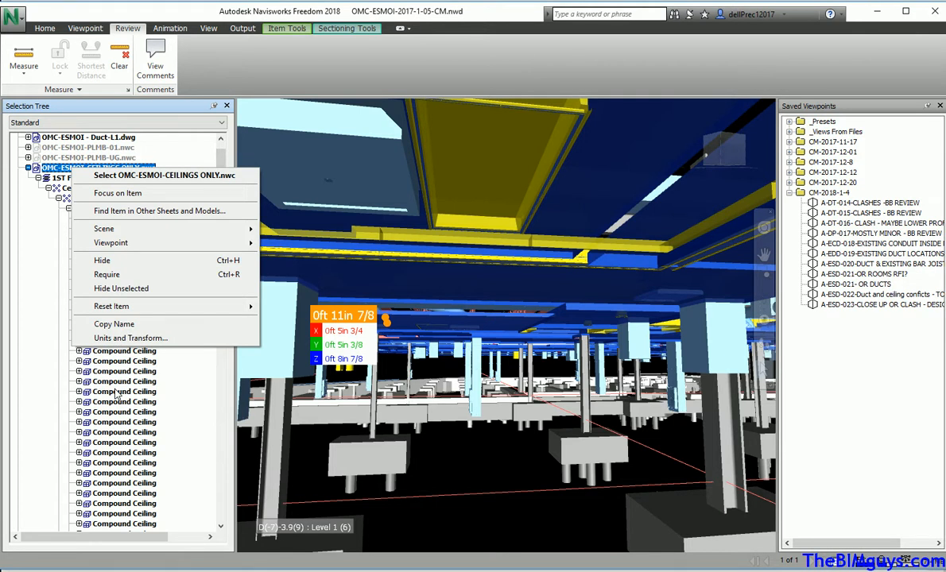
{"action": "left_click", "coordinate": [496, 459]}
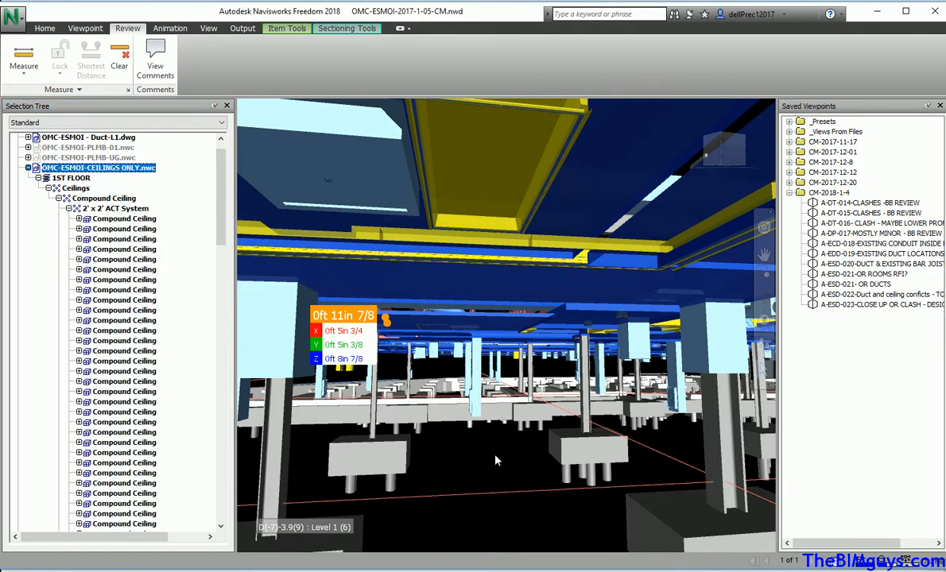
{"action": "right_click", "coordinate": [127, 170]}
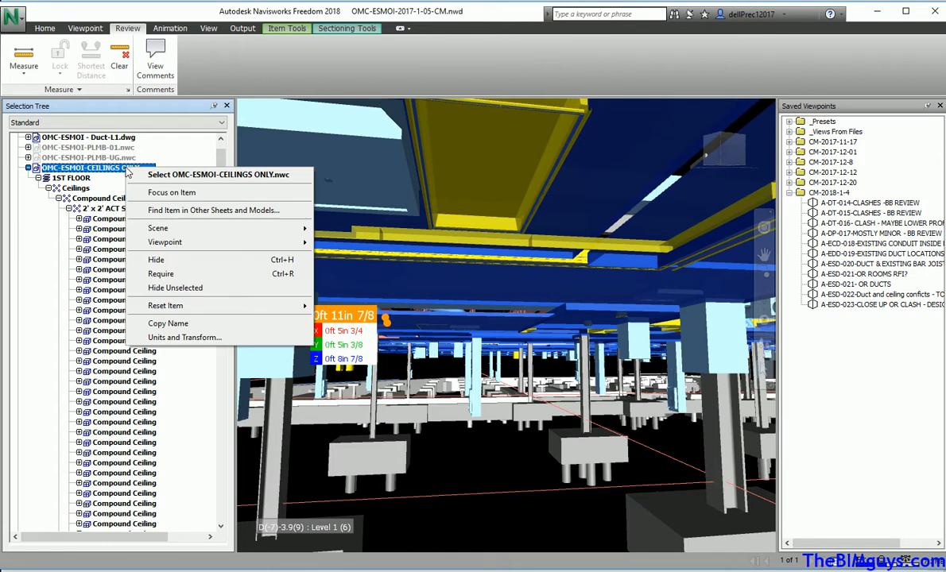
{"action": "left_click", "coordinate": [188, 262]}
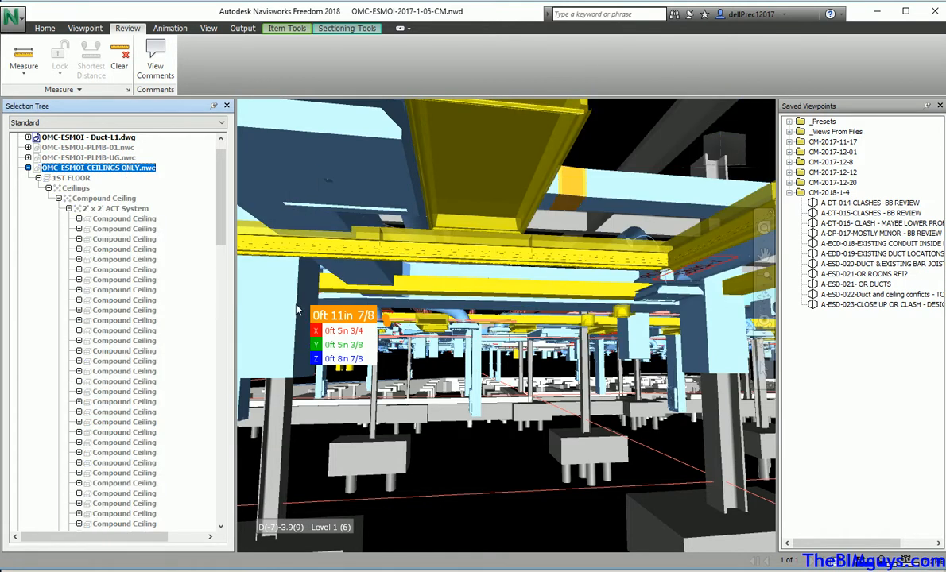
{"action": "scroll", "coordinate": [529, 394], "scroll_direction": "up", "scroll_amount": 4}
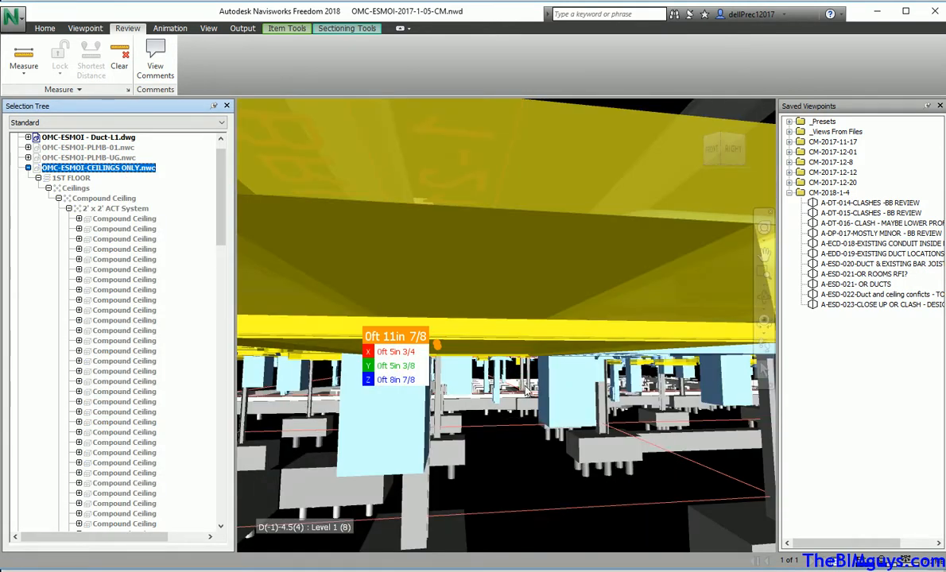
{"action": "middle_click_drag", "start_coordinate": [525, 388], "coordinate": [629, 239], "text": "shift"}
{"action": "middle_click_drag", "start_coordinate": [527, 312], "coordinate": [517, 343], "text": "shift"}
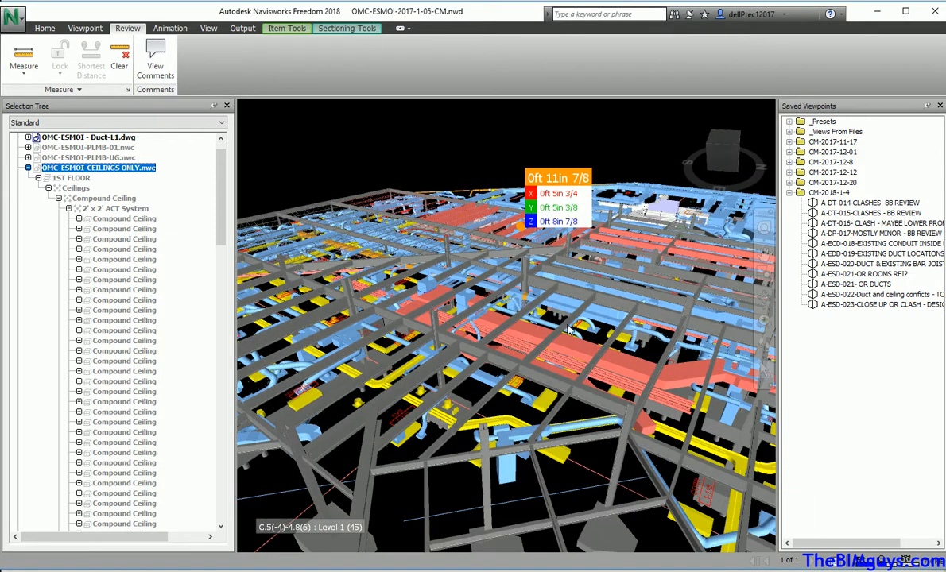
{"action": "left_click", "coordinate": [27, 168]}
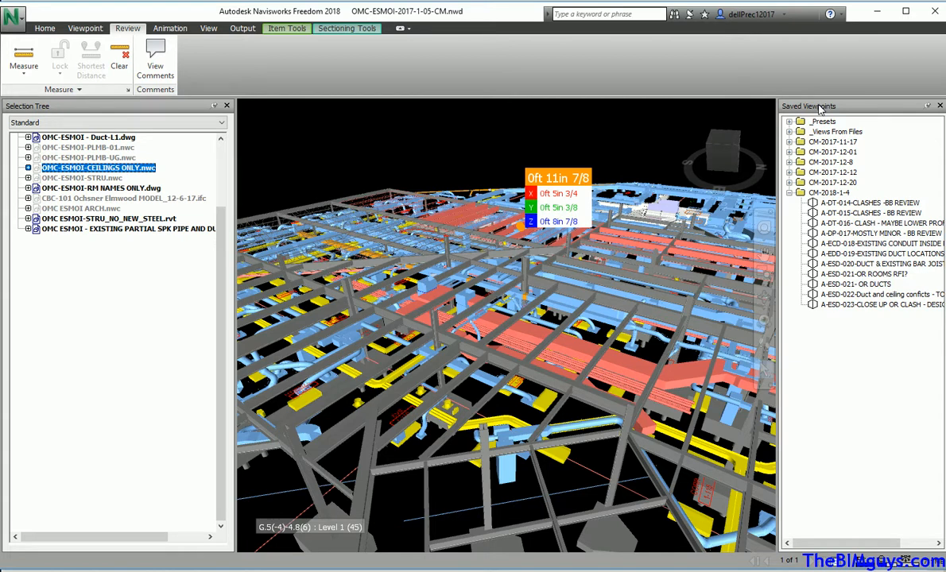
Close the Saved Viewpoints and Selection Tree windows, and restore both to the workspace.
{"action": "left_click", "coordinate": [939, 106]}
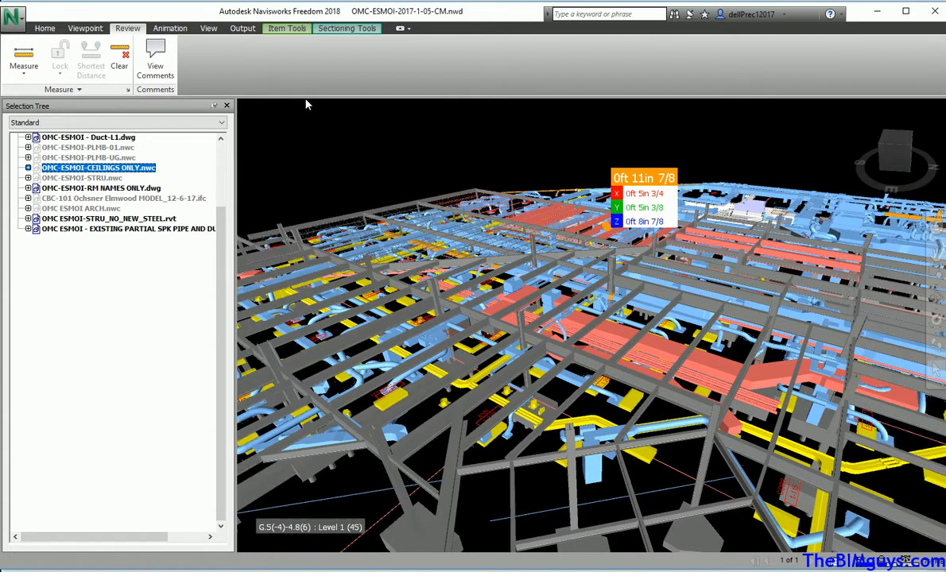
{"action": "left_click", "coordinate": [227, 106]}
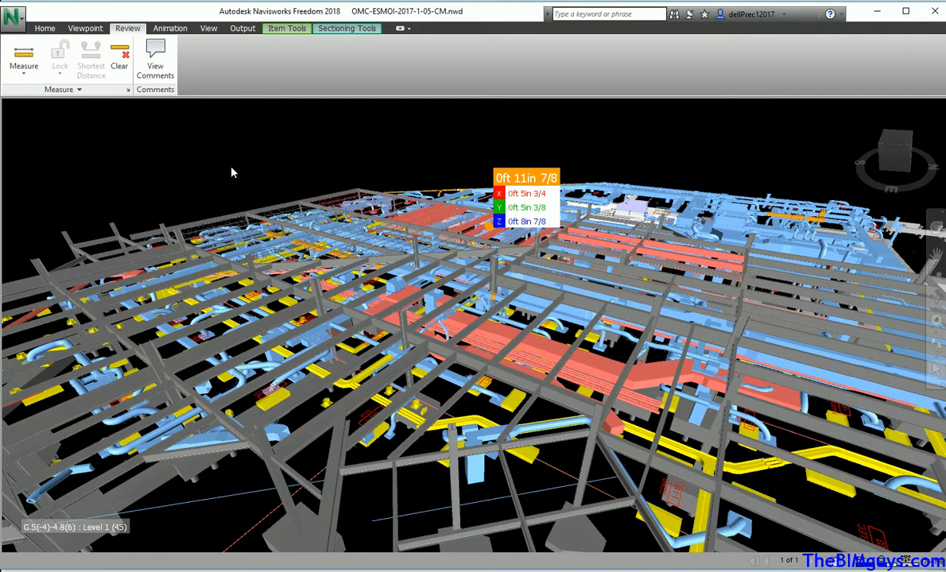
{"action": "left_click", "coordinate": [52, 29]}
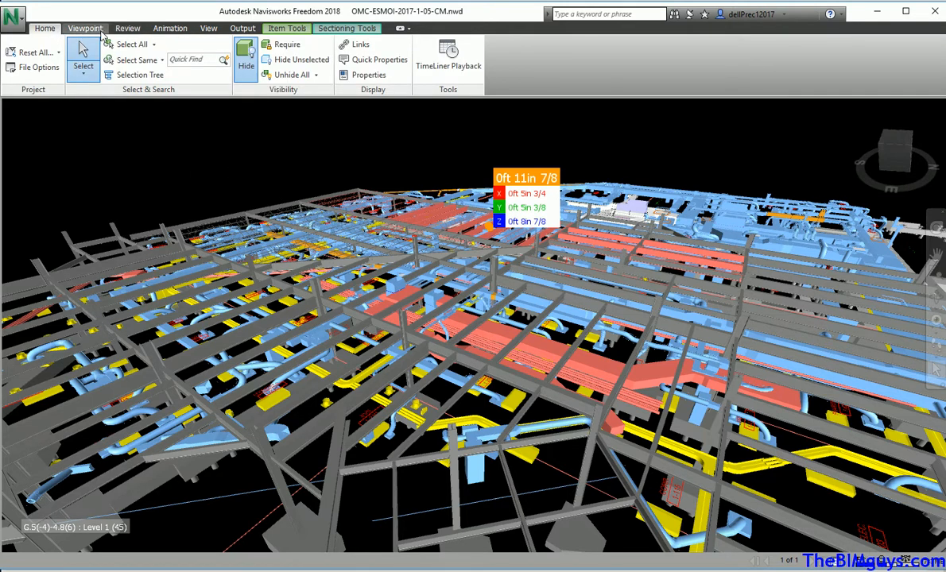
{"action": "left_click", "coordinate": [93, 30]}
{"action": "left_click", "coordinate": [208, 29]}
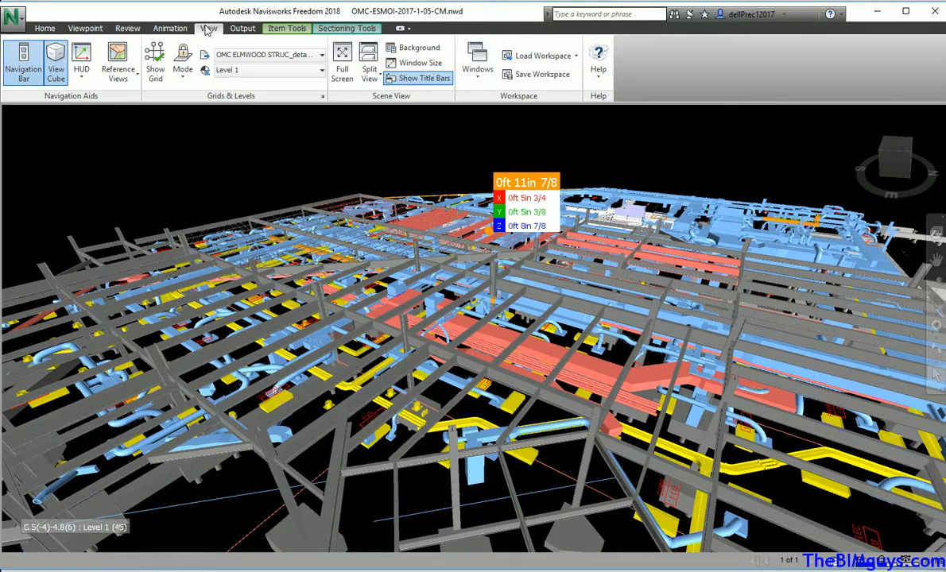
{"action": "left_click", "coordinate": [477, 70]}
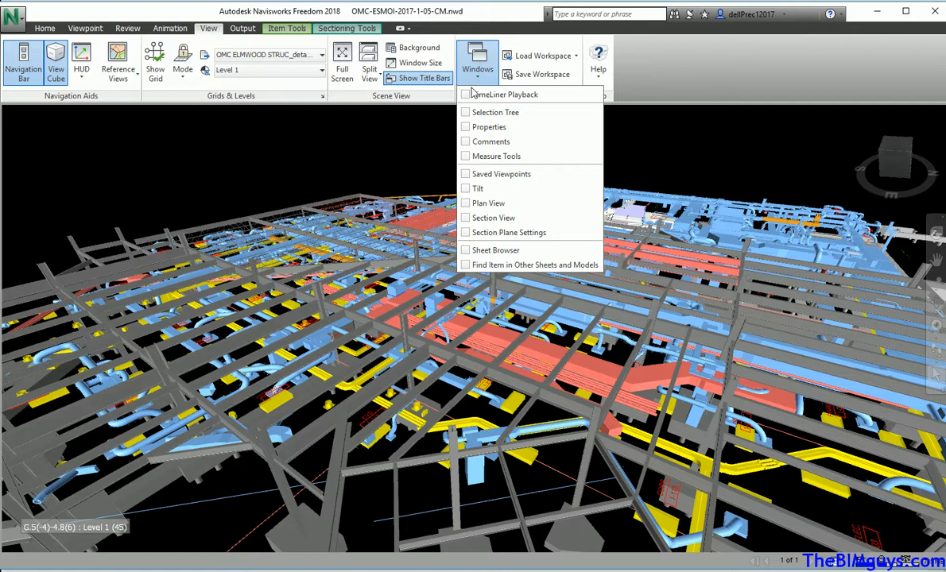
{"action": "left_click", "coordinate": [494, 112]}
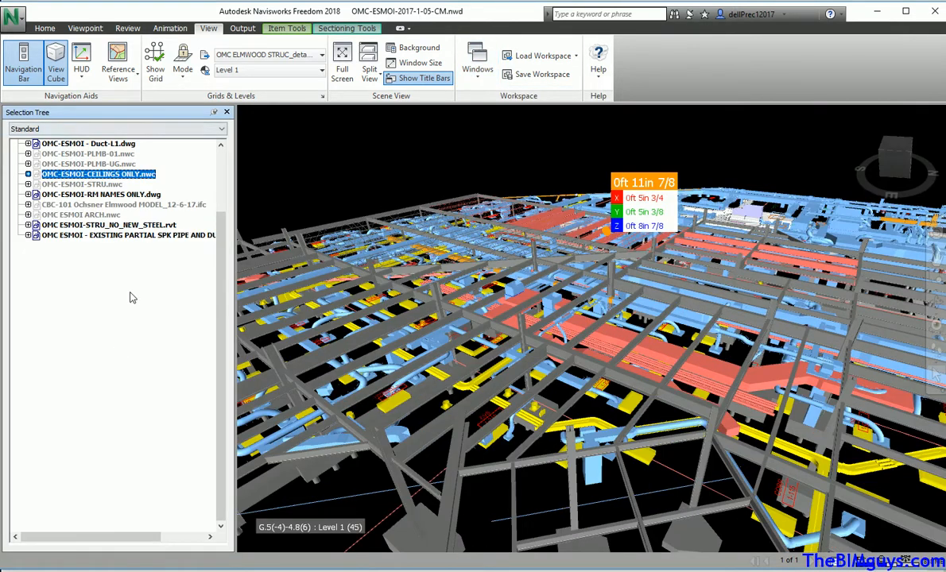
{"action": "left_click", "coordinate": [480, 79]}
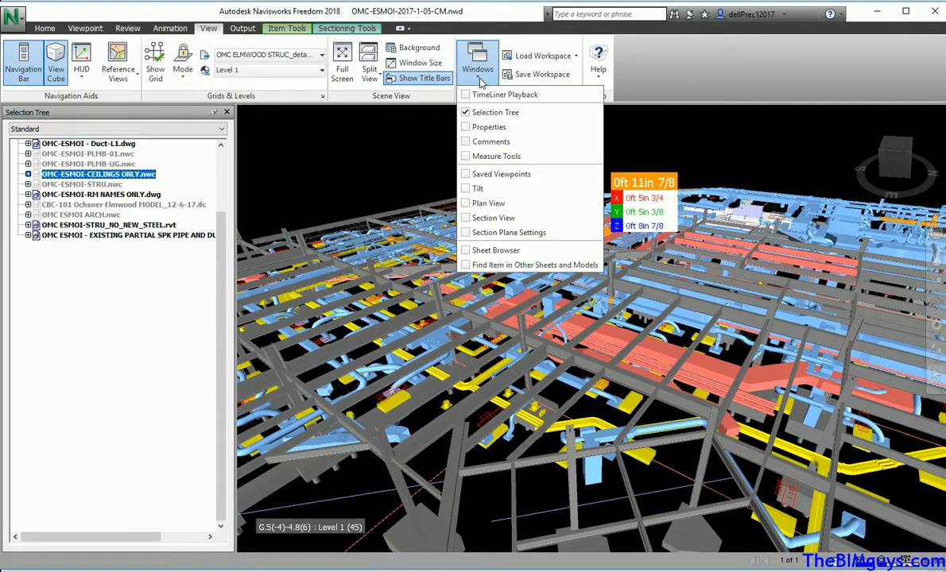
{"action": "left_click", "coordinate": [467, 177]}
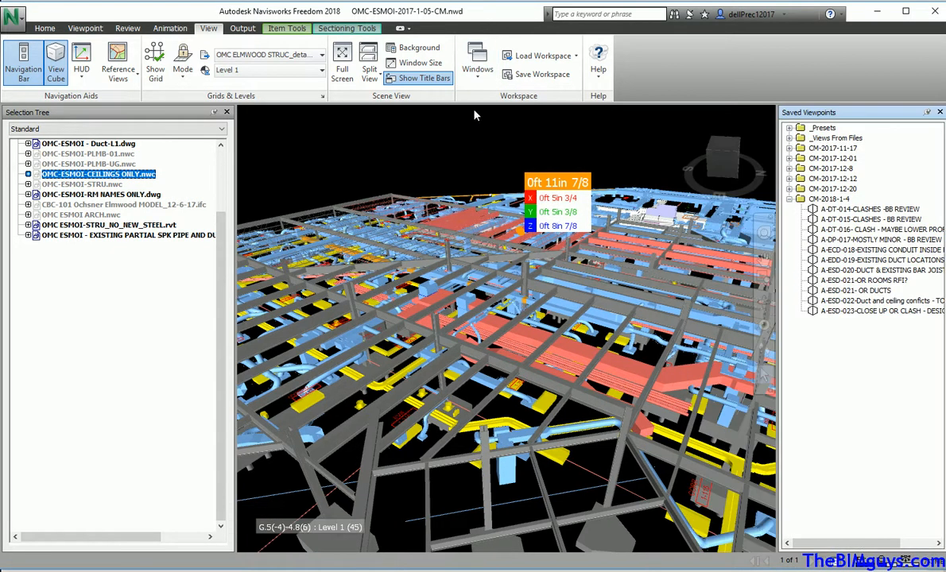
Display the Properties window and select a second-floor framing beam above the red duct to read its item properties.
{"action": "left_click", "coordinate": [477, 73]}
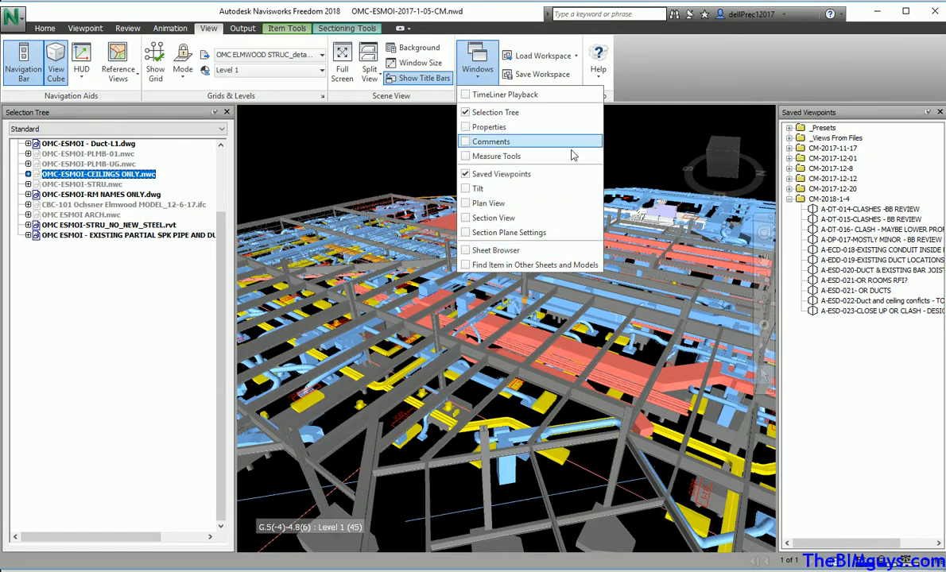
{"action": "left_click", "coordinate": [473, 127]}
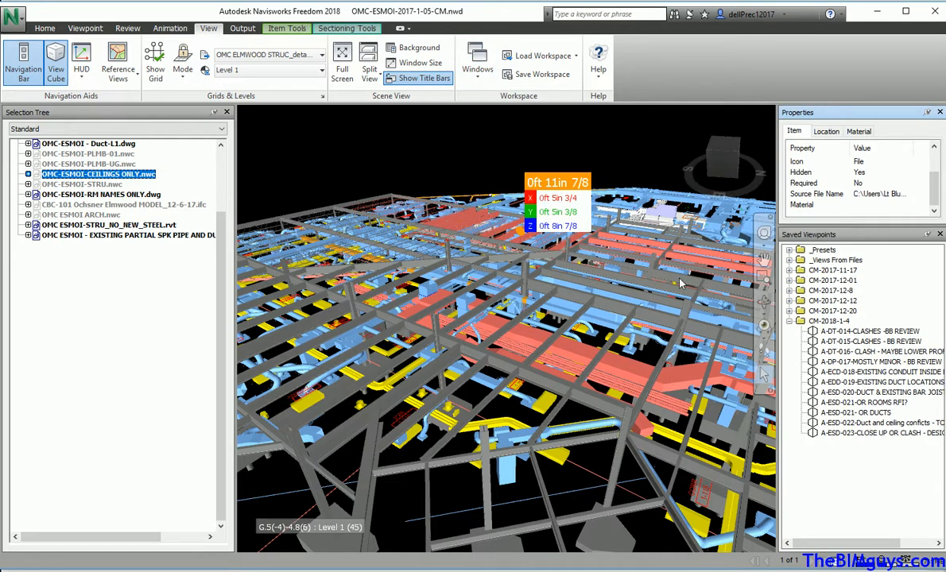
{"action": "left_click", "coordinate": [620, 334]}
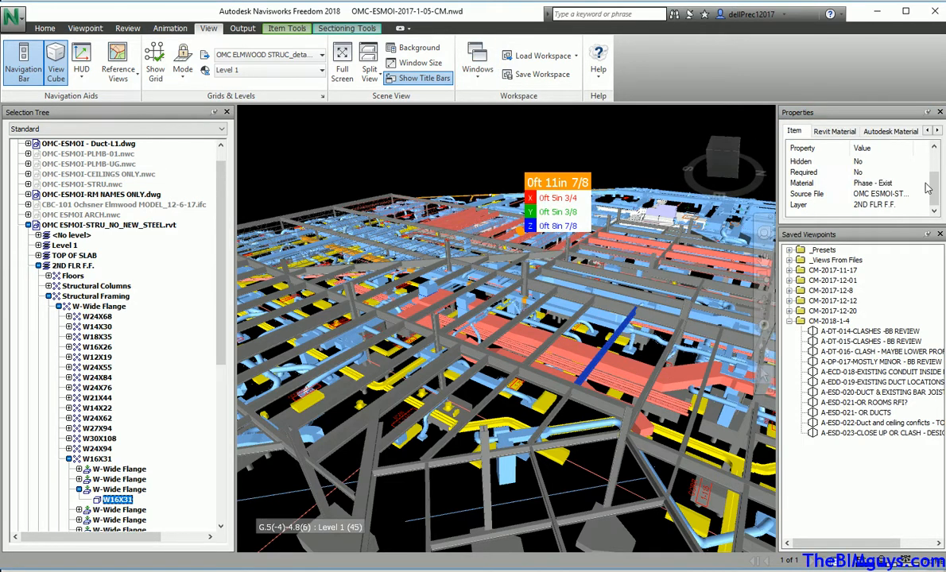
{"action": "scroll", "coordinate": [928, 187], "scroll_direction": "up", "scroll_amount": 1}
{"action": "scroll", "coordinate": [924, 176], "scroll_direction": "up", "scroll_amount": 1}
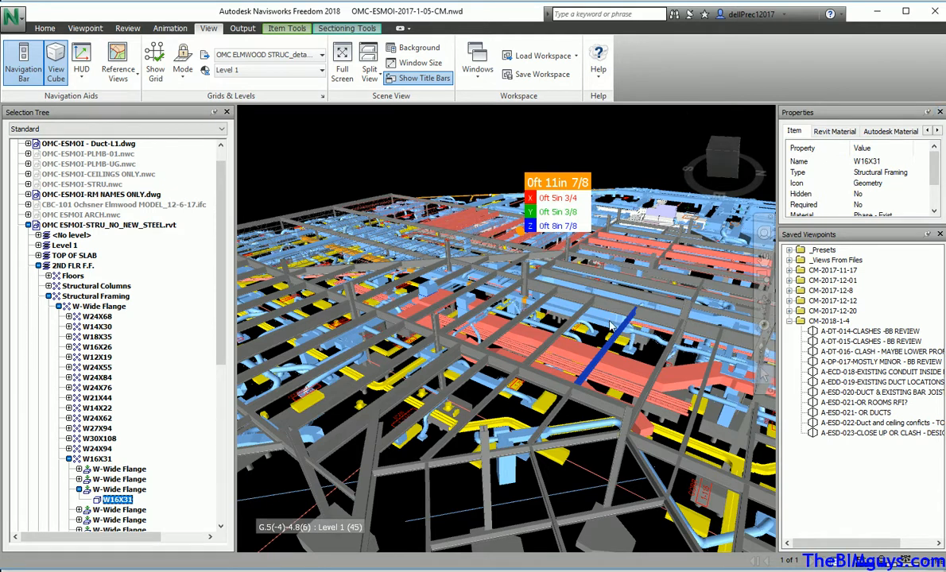
Examine the selected beam and the ducts and pipes running beneath it from several angles.
{"action": "mouse_move", "coordinate": [621, 334]}
{"action": "left_mouse_down"}
{"action": "mouse_move", "coordinate": [632, 339]}
{"action": "mouse_move", "coordinate": [620, 348]}
{"action": "mouse_move", "coordinate": [622, 335]}
{"action": "left_mouse_up"}
{"action": "scroll", "coordinate": [612, 343], "scroll_direction": "up", "scroll_amount": 5}
{"action": "scroll", "coordinate": [608, 347], "scroll_direction": "down", "scroll_amount": 4}
{"action": "scroll", "coordinate": [604, 354], "scroll_direction": "up", "scroll_amount": 2}
{"action": "middle_click_drag", "start_coordinate": [603, 357], "coordinate": [514, 340], "text": "shift"}
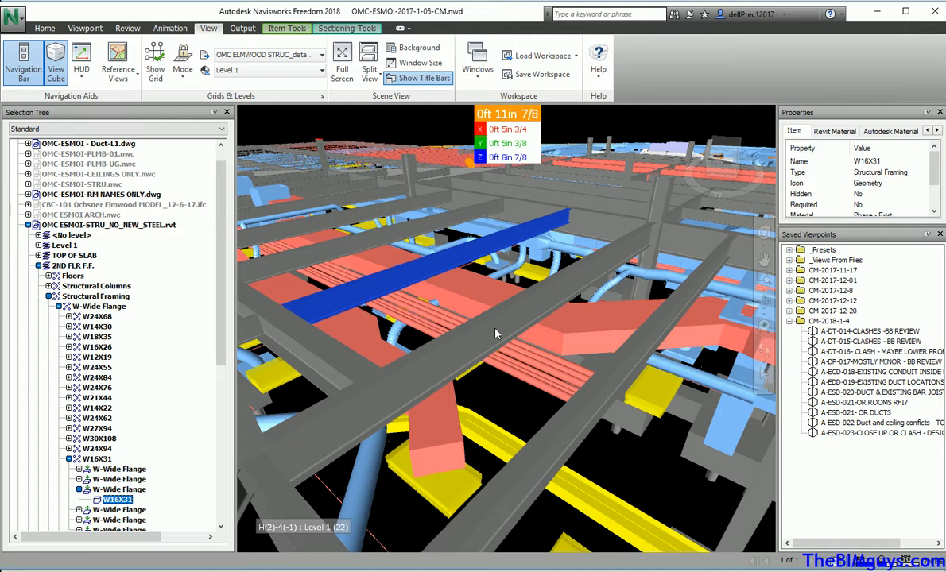
{"action": "scroll", "coordinate": [494, 333], "scroll_direction": "down", "scroll_amount": 5}
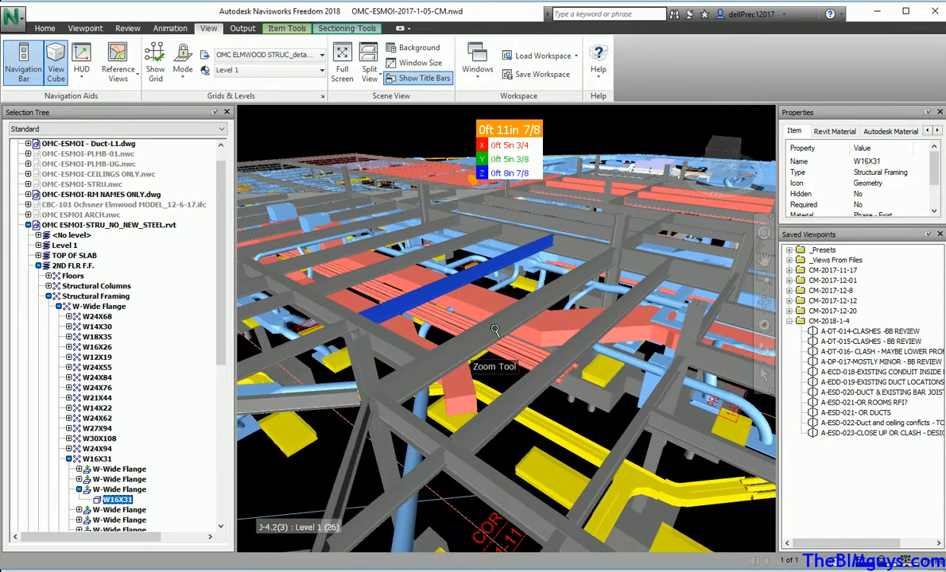
{"action": "mouse_move", "coordinate": [494, 328]}
{"action": "middle_mouse_down", "text": "shift"}
{"action": "mouse_move", "coordinate": [640, 332]}
{"action": "mouse_move", "coordinate": [469, 346]}
{"action": "mouse_move", "coordinate": [485, 344]}
{"action": "middle_mouse_up", "text": "shift"}
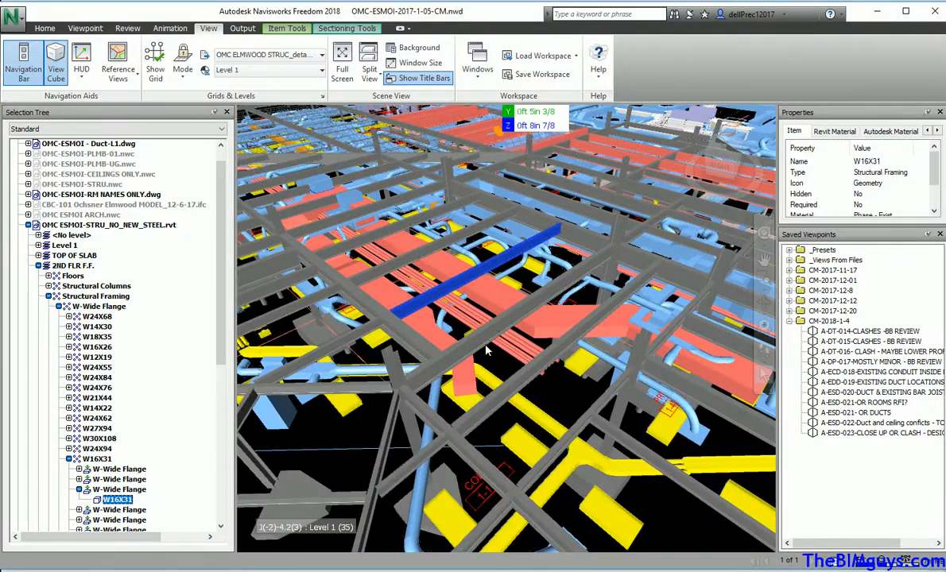